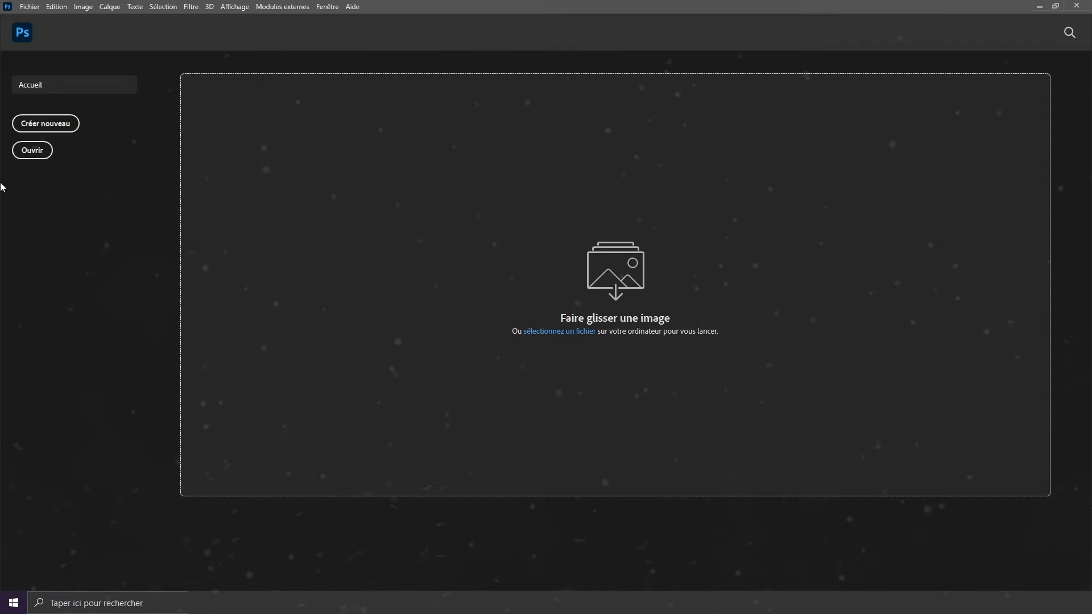
Create a 1500 x 500 px document from the saved HEADER preset in Couleur RVB mode with a white background.
{"action": "left_click", "coordinate": [64, 131]}
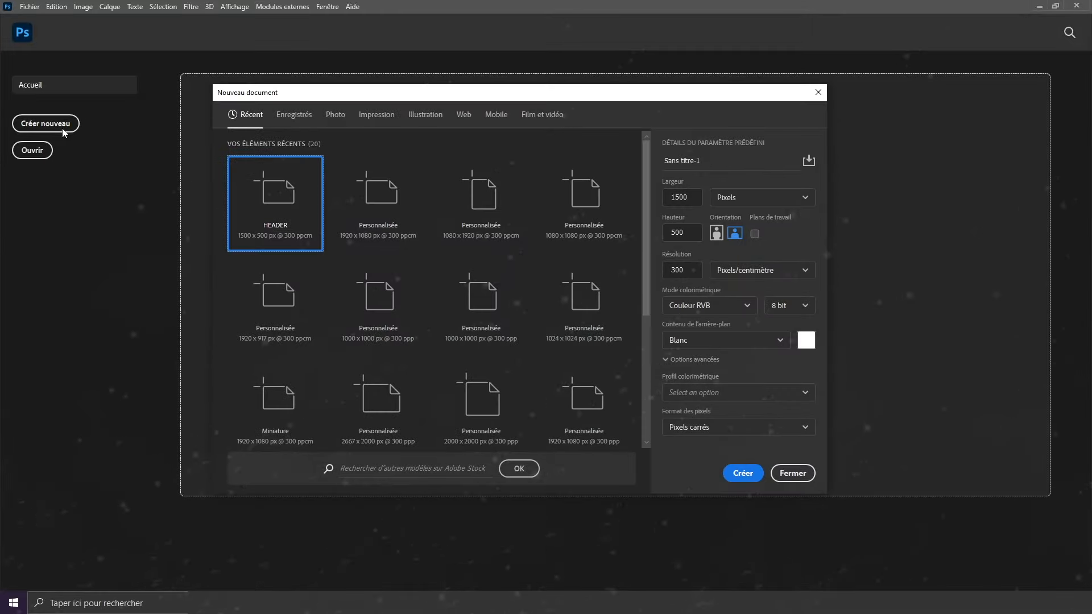
{"action": "left_click", "coordinate": [292, 119]}
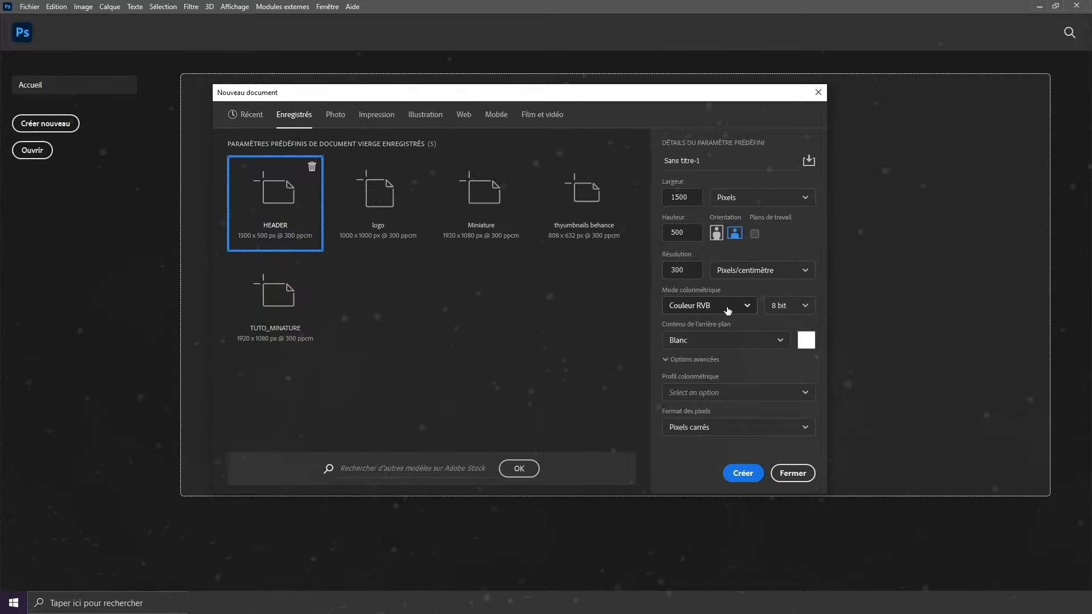
{"action": "left_click", "coordinate": [728, 310]}
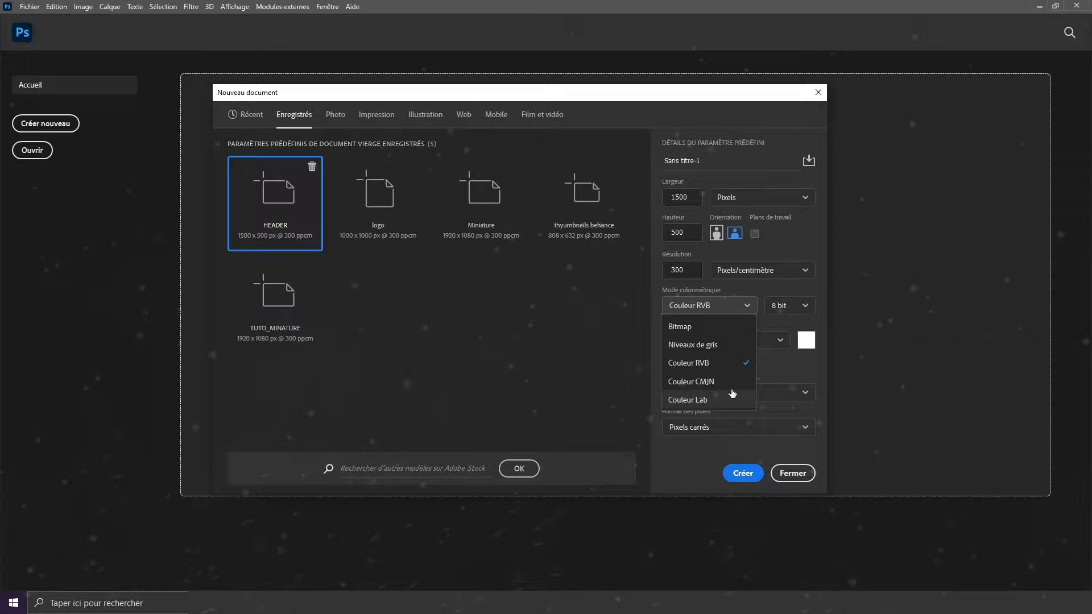
{"action": "left_click", "coordinate": [729, 363]}
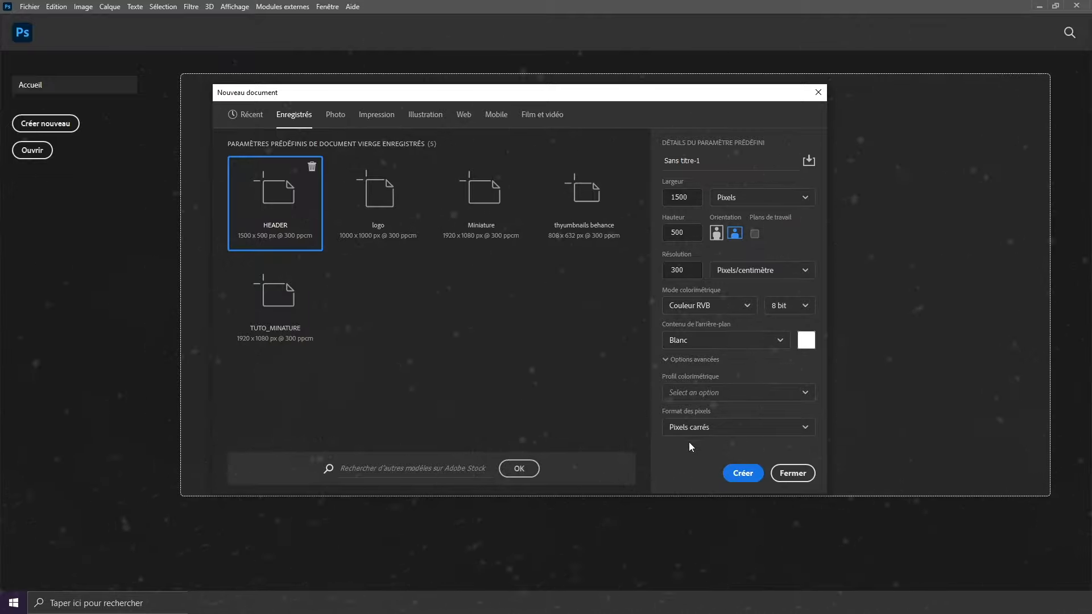
{"action": "left_click", "coordinate": [749, 479]}
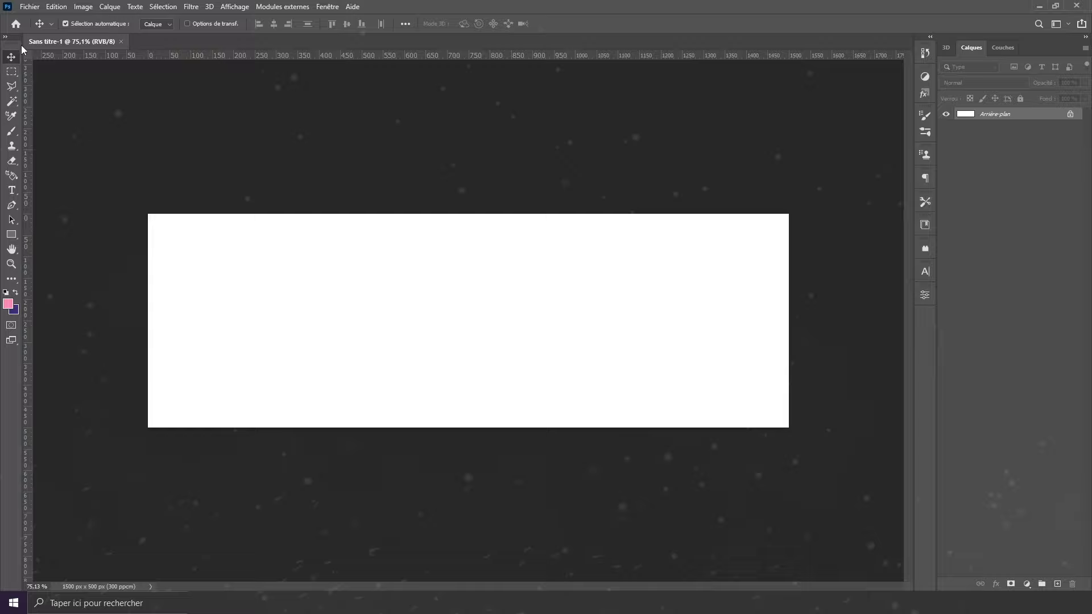
Place the RENDER character image as an embedded layer centred on the canvas.
{"action": "left_click", "coordinate": [29, 6]}
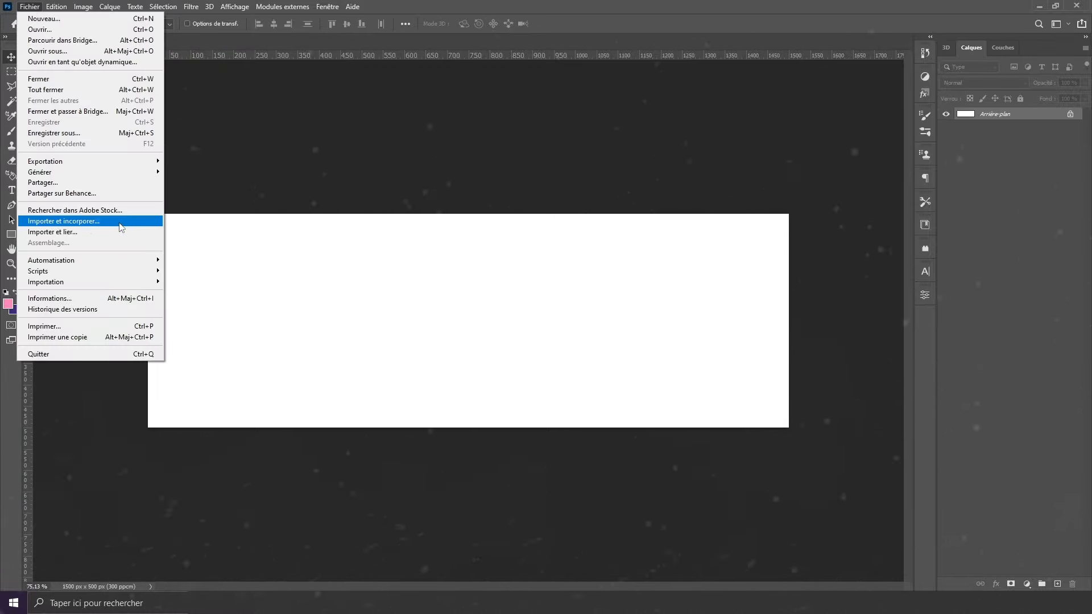
{"action": "left_click", "coordinate": [121, 221]}
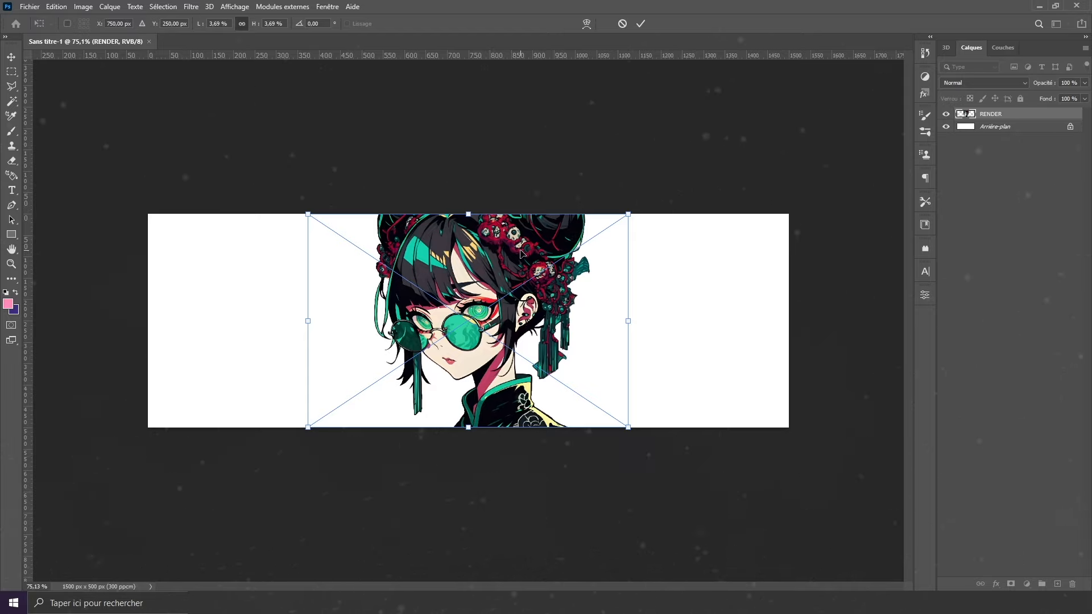
{"action": "key", "text": "Return"}
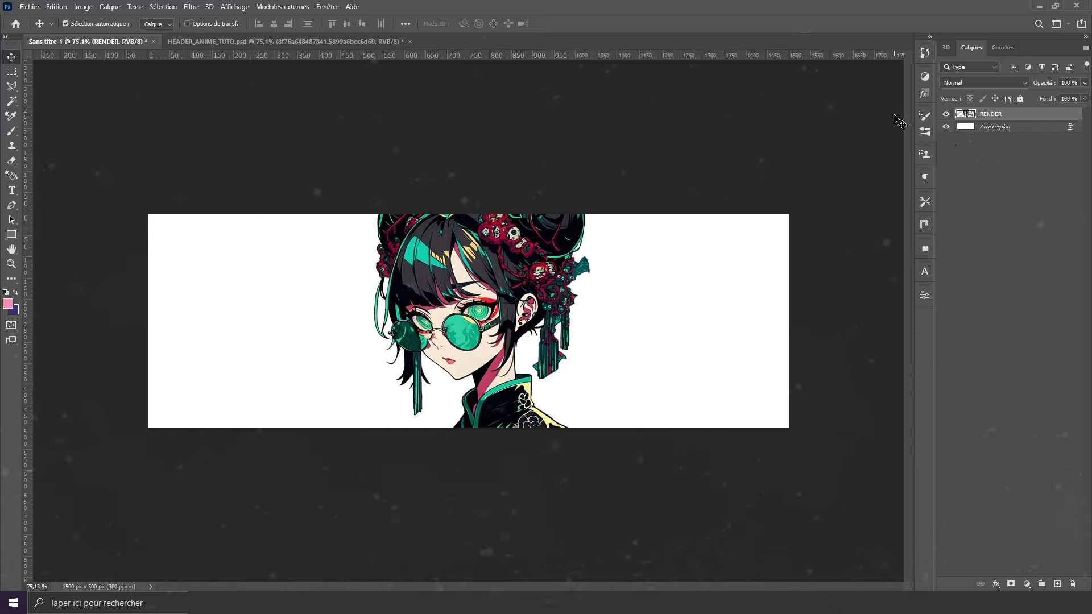
Embed the EFFECT_1 image directly above the background layer and enlarge it to 11.40 % to cover the canvas.
{"action": "left_click", "coordinate": [1013, 131]}
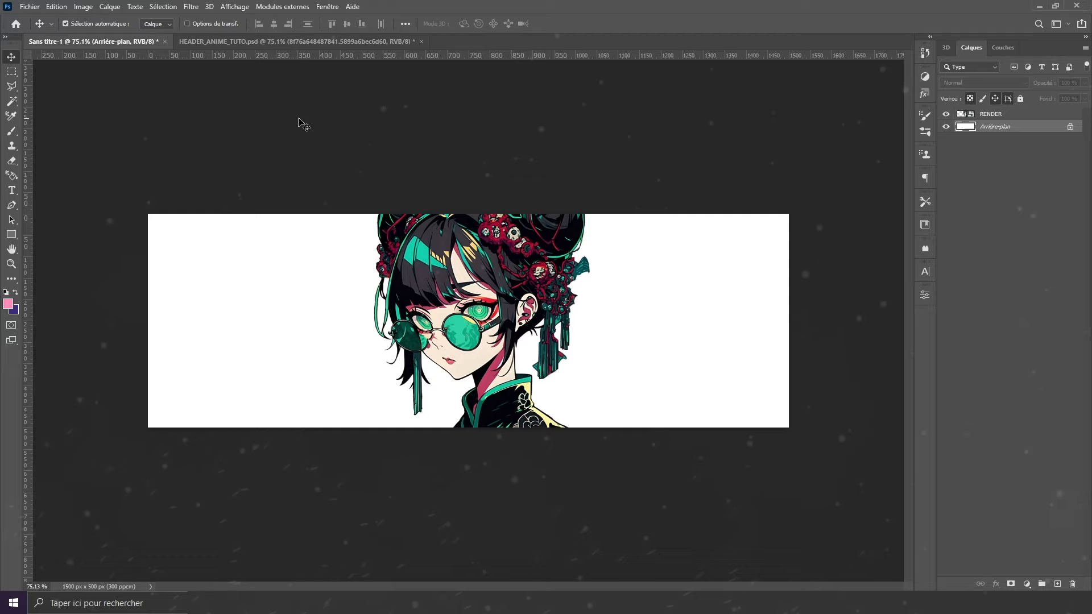
{"action": "left_click", "coordinate": [25, 6]}
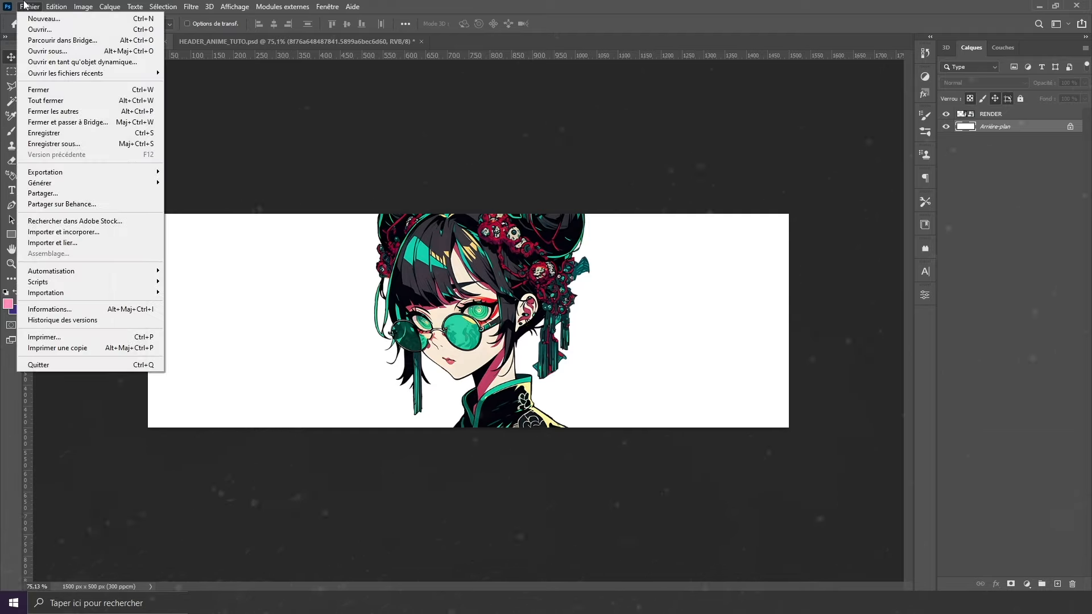
{"action": "left_click", "coordinate": [112, 236]}
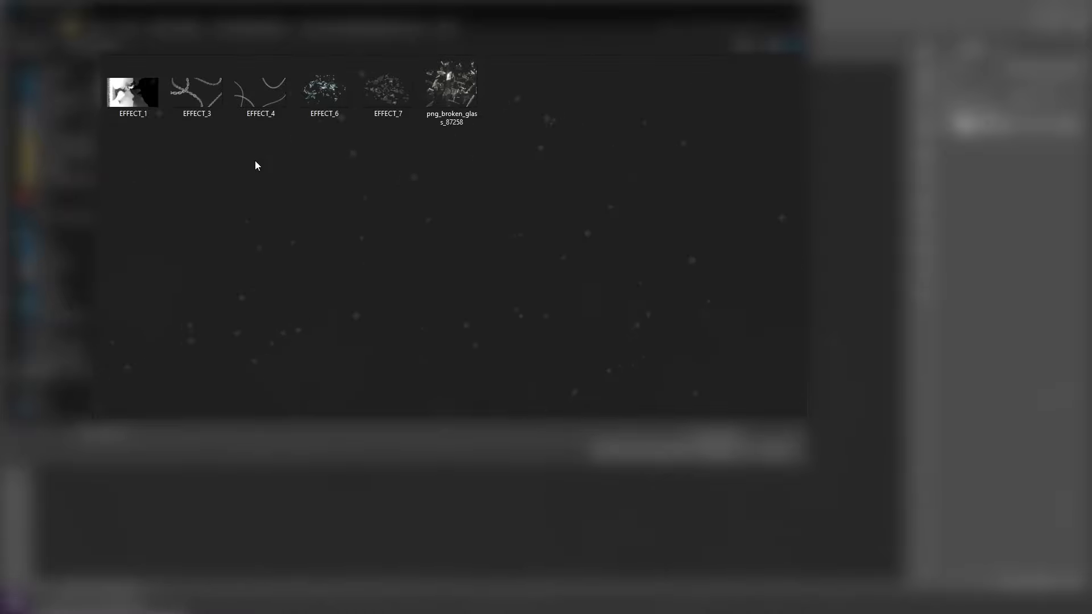
{"action": "left_click", "coordinate": [129, 108]}
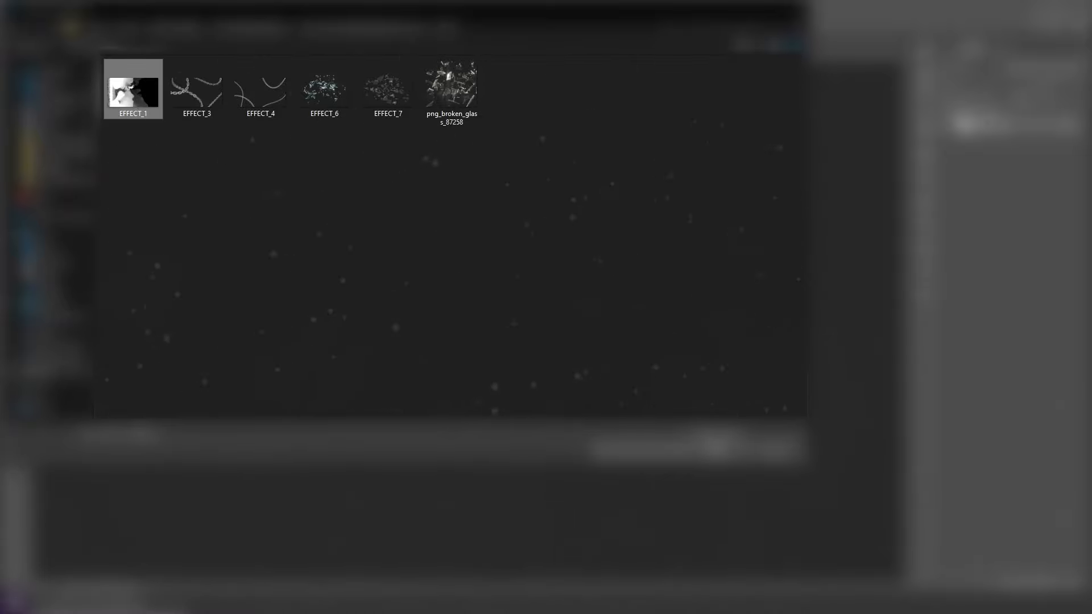
{"action": "left_click", "coordinate": [719, 450]}
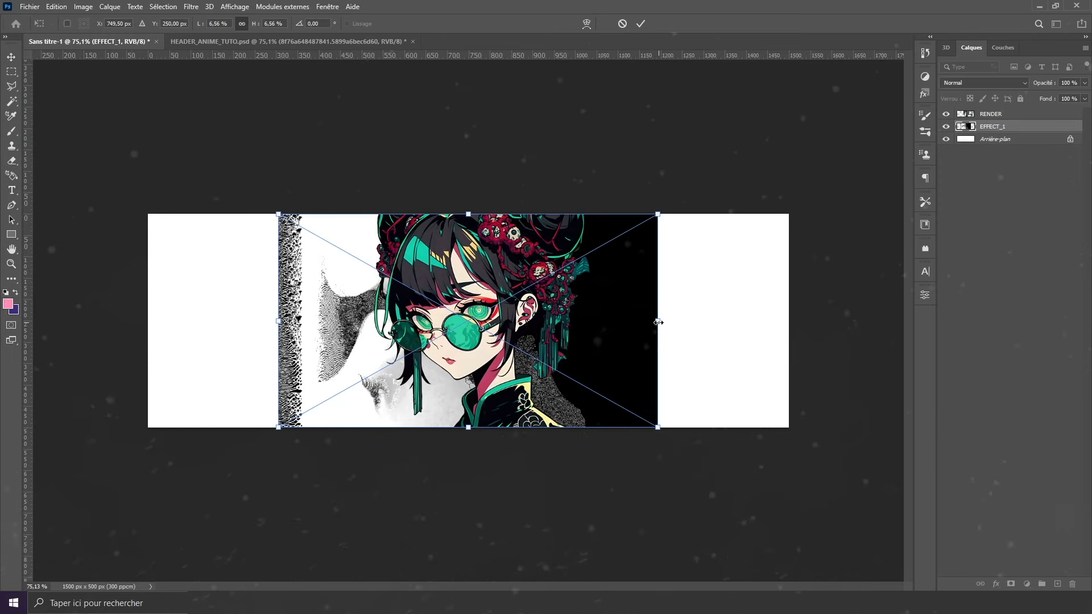
{"action": "left_click_drag", "start_coordinate": [661, 322], "coordinate": [798, 319]}
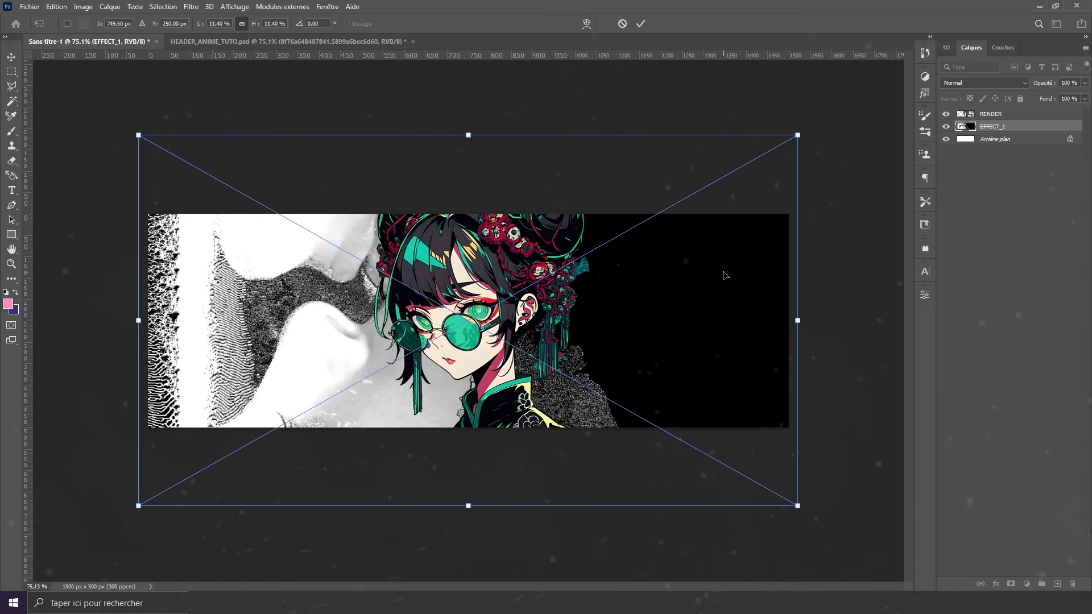
{"action": "key", "text": "Return"}
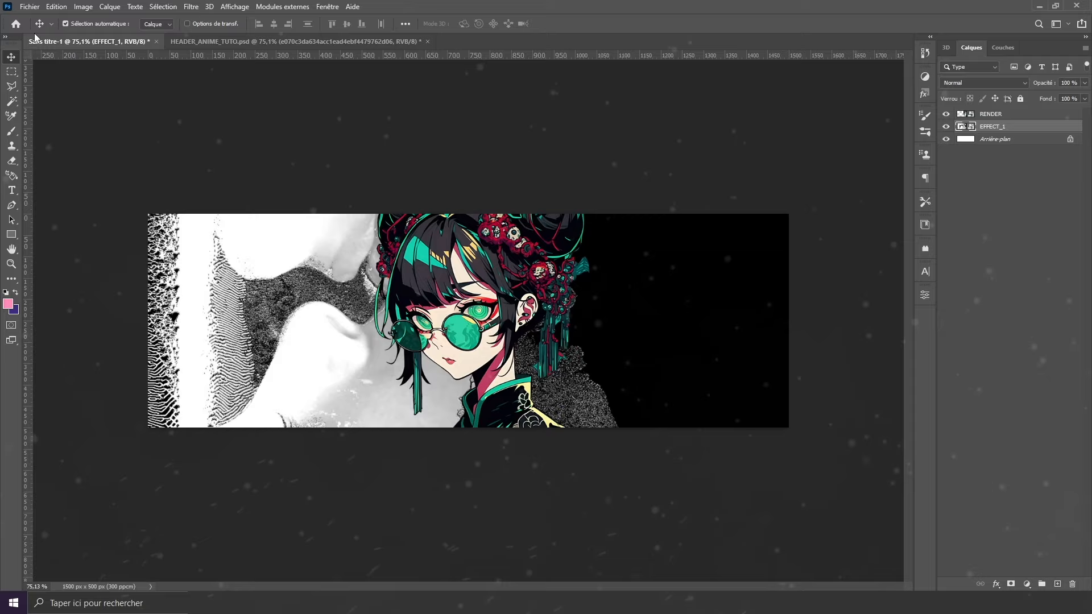
Embed the LIGHT_1 image above EFFECT_1, scaled to 13.85 % to span the canvas width, with the Eclaircir blend mode.
{"action": "left_click", "coordinate": [30, 6]}
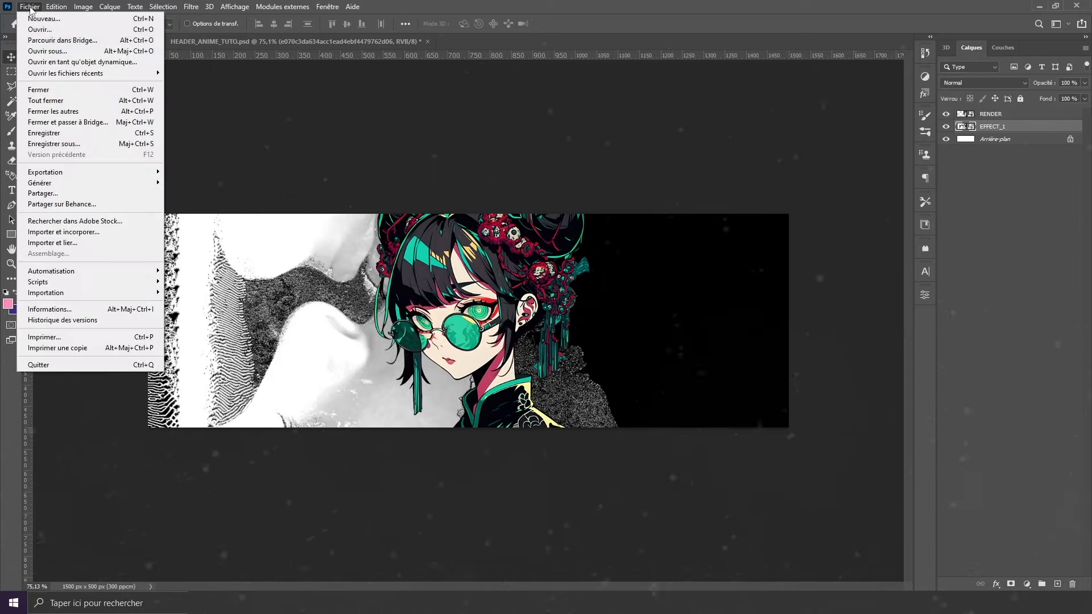
{"action": "left_click", "coordinate": [86, 237]}
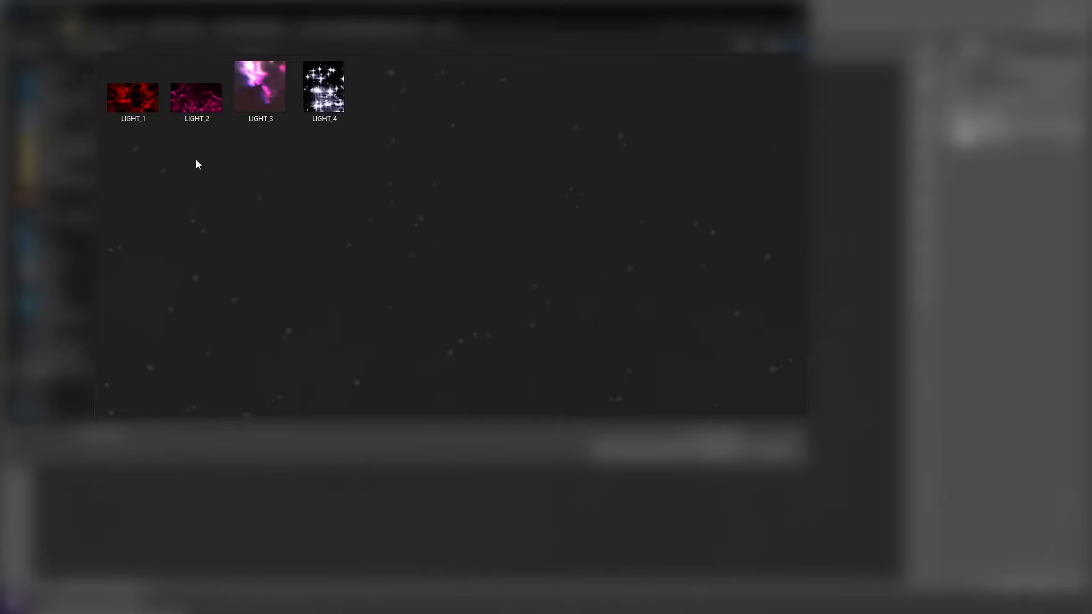
{"action": "left_click", "coordinate": [137, 112]}
{"action": "key", "text": "Return"}
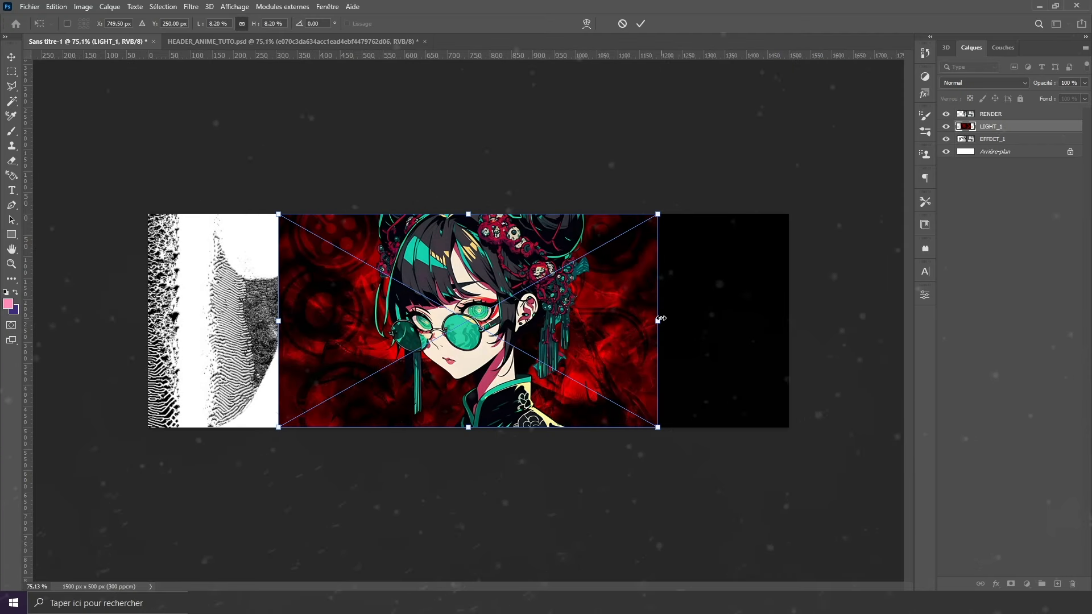
{"action": "left_click_drag", "start_coordinate": [659, 320], "coordinate": [790, 322]}
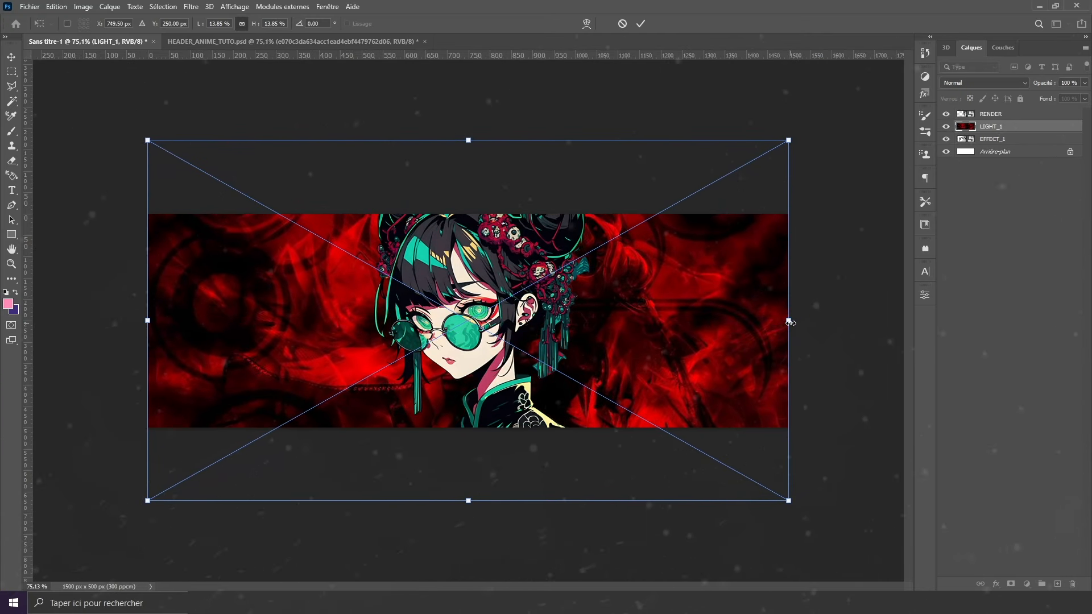
{"action": "key", "text": "Return"}
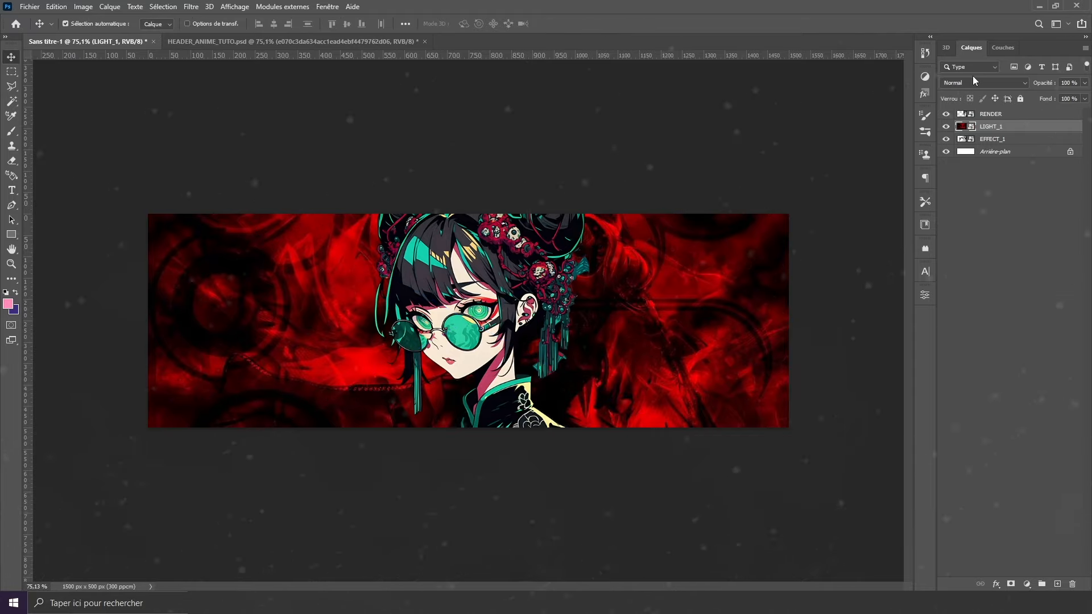
{"action": "left_click", "coordinate": [962, 83]}
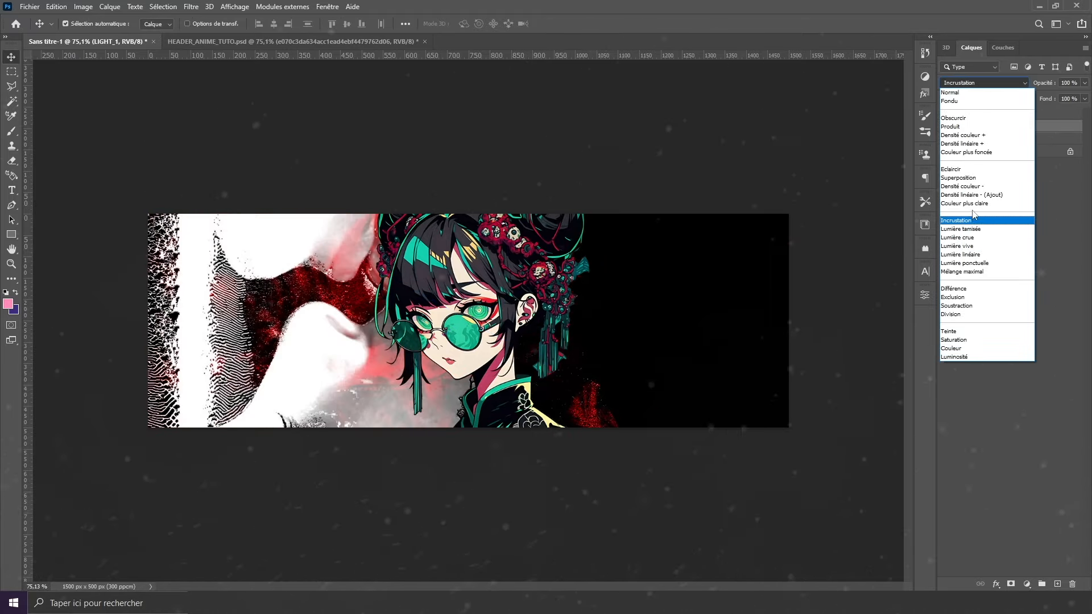
{"action": "left_click", "coordinate": [969, 171]}
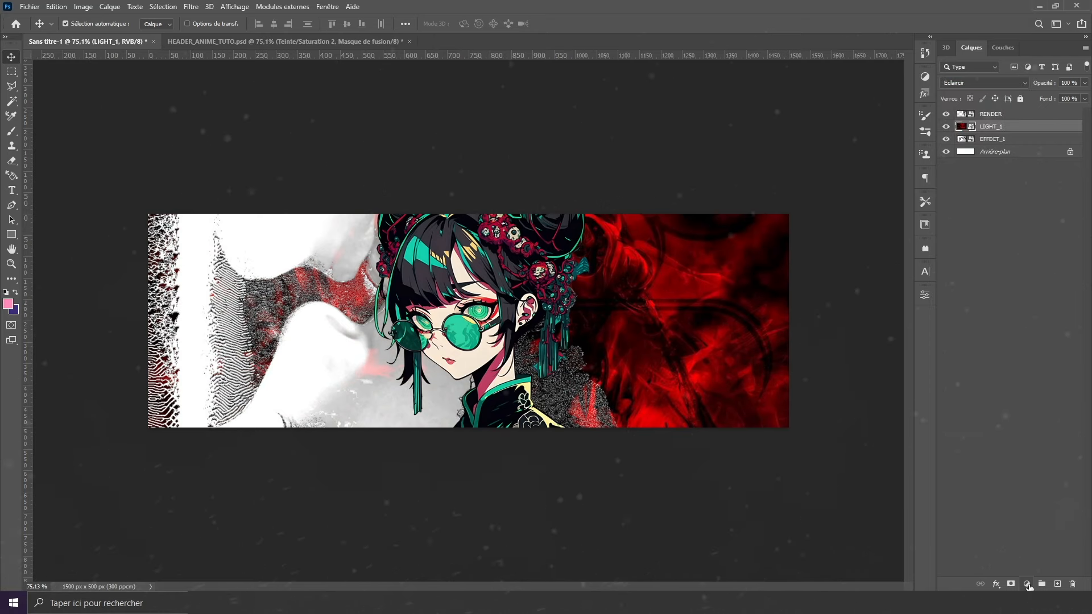
Add a Teinte/Saturation adjustment clipped to LIGHT_1 and shift its hue from red to green.
{"action": "left_click", "coordinate": [1027, 585]}
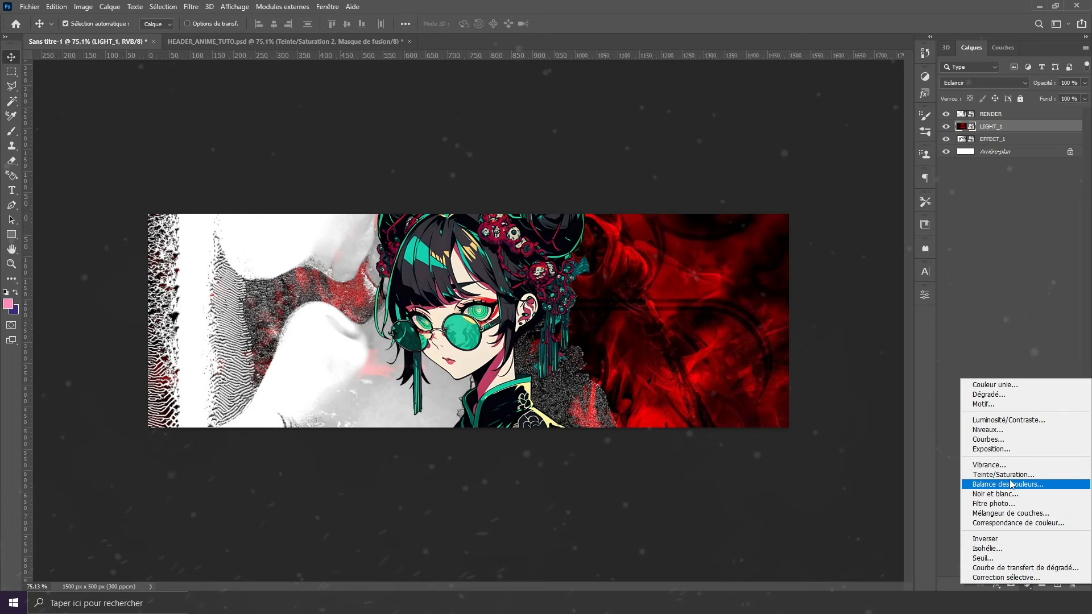
{"action": "left_click", "coordinate": [1009, 475]}
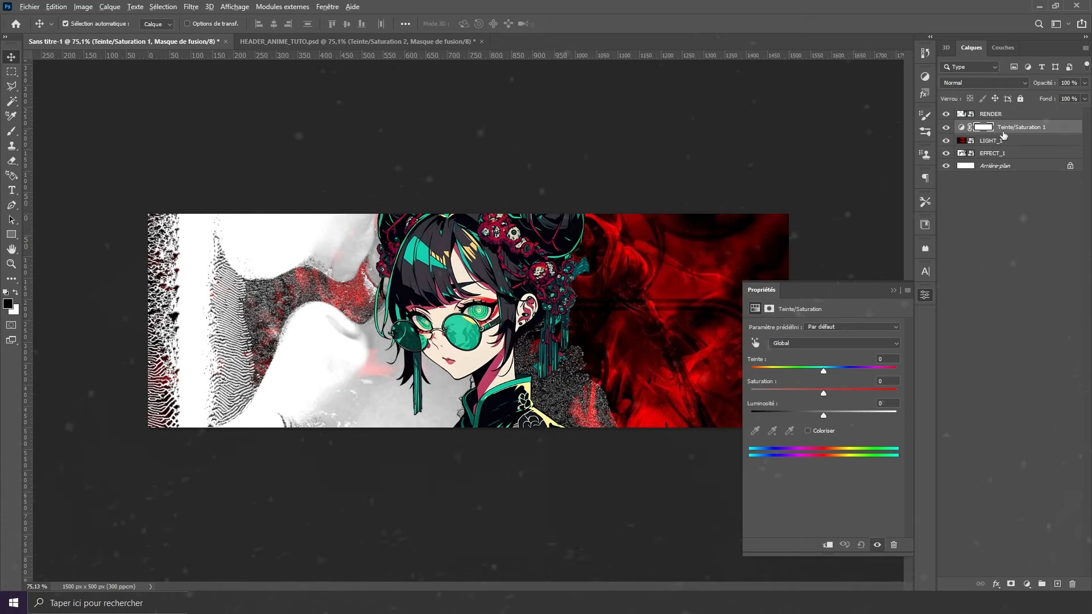
{"action": "left_click_drag", "start_coordinate": [1004, 135], "coordinate": [1004, 130]}
{"action": "left_click", "coordinate": [1003, 129], "text": "alt"}
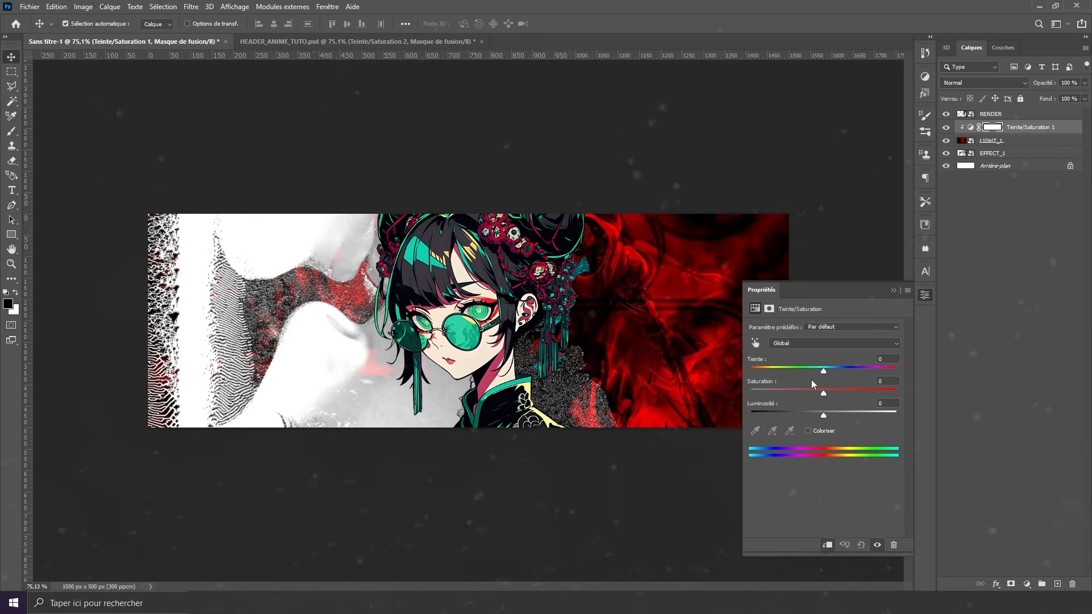
{"action": "left_click_drag", "start_coordinate": [832, 369], "coordinate": [872, 368]}
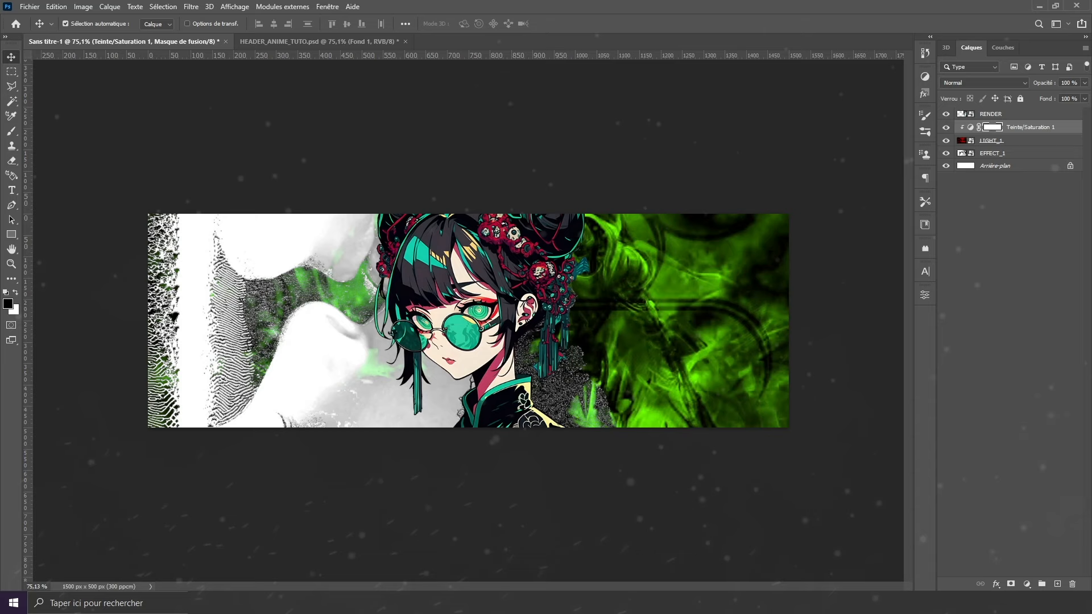
Add a solid black (000000) colour fill layer below RENDER and set its fill to 40 %.
{"action": "left_click", "coordinate": [1028, 585]}
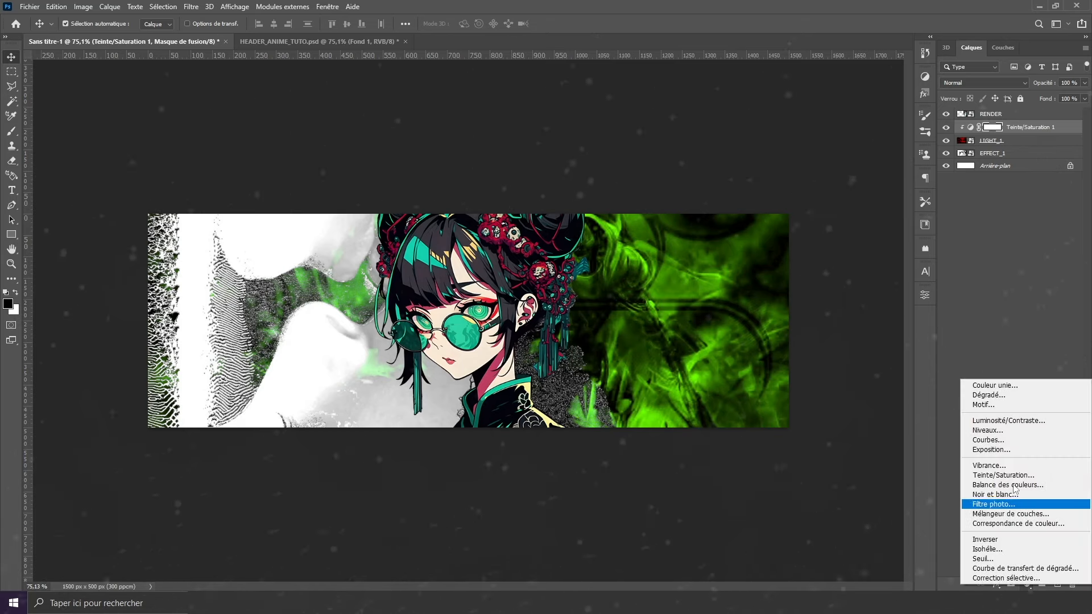
{"action": "left_click", "coordinate": [1001, 392]}
{"action": "left_click_drag", "start_coordinate": [587, 480], "coordinate": [567, 554]}
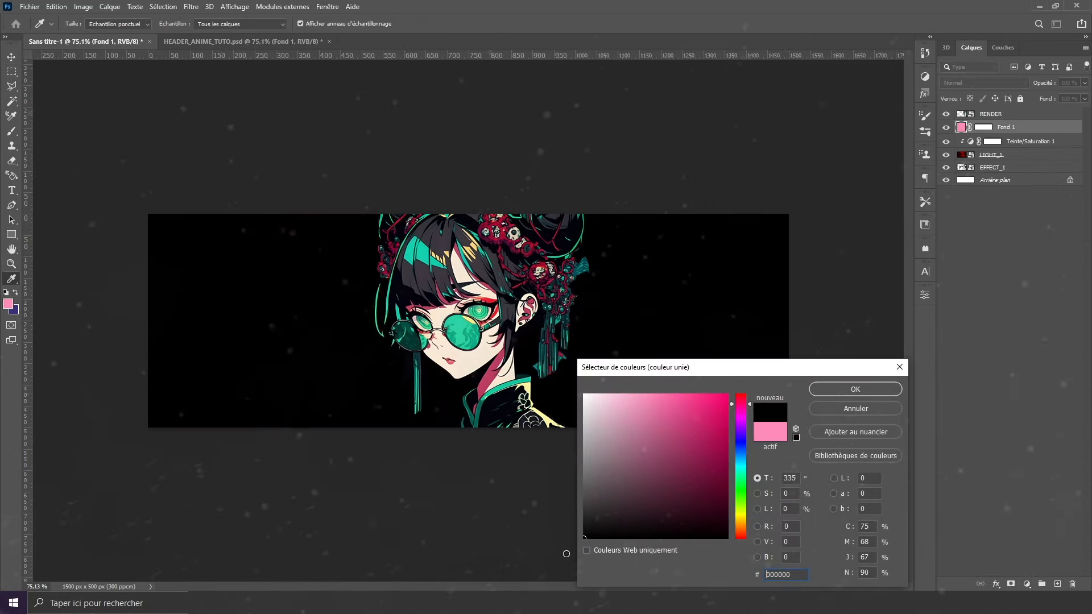
{"action": "left_click", "coordinate": [855, 389]}
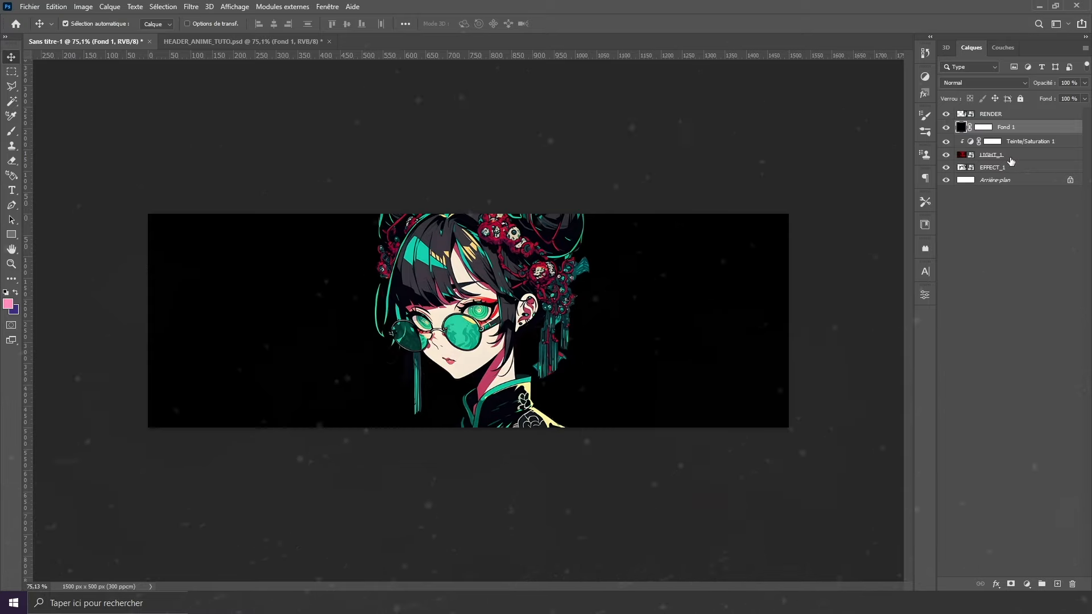
{"action": "left_click", "coordinate": [1054, 98]}
{"action": "type", "text": "40"}
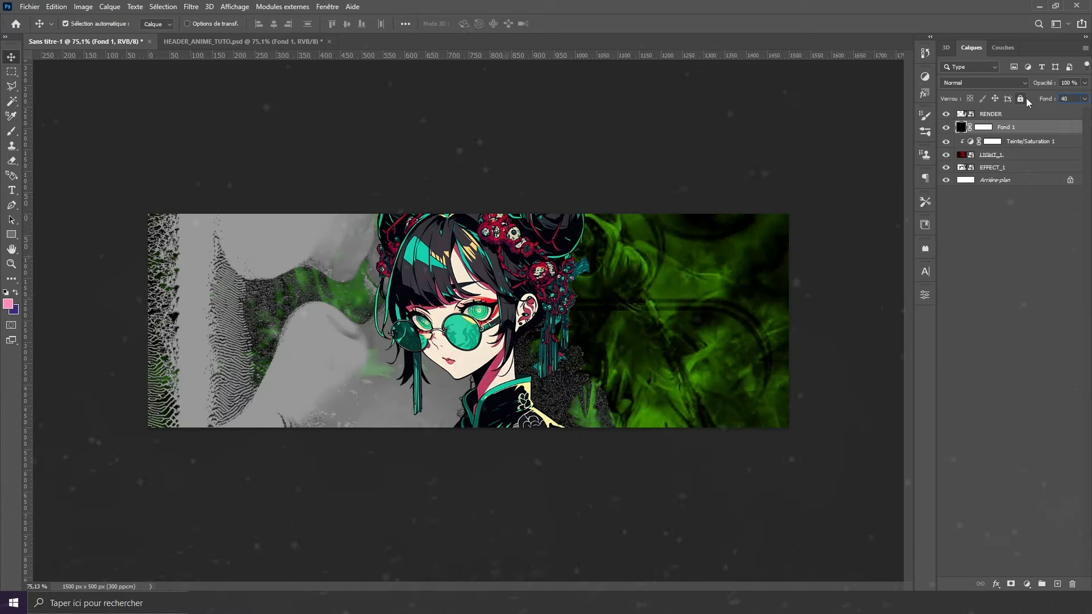
{"action": "key", "text": "Return"}
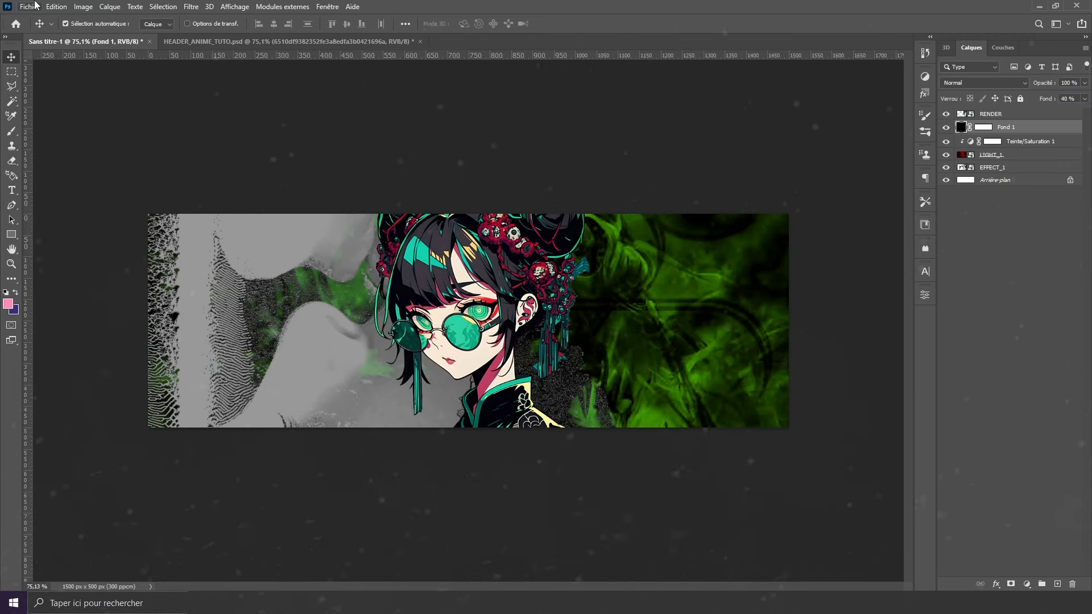
Embed the EFFECT_3 chain image above Fond 1 and move it to the banner's left side, centred at about X 422 px.
{"action": "left_click", "coordinate": [28, 6]}
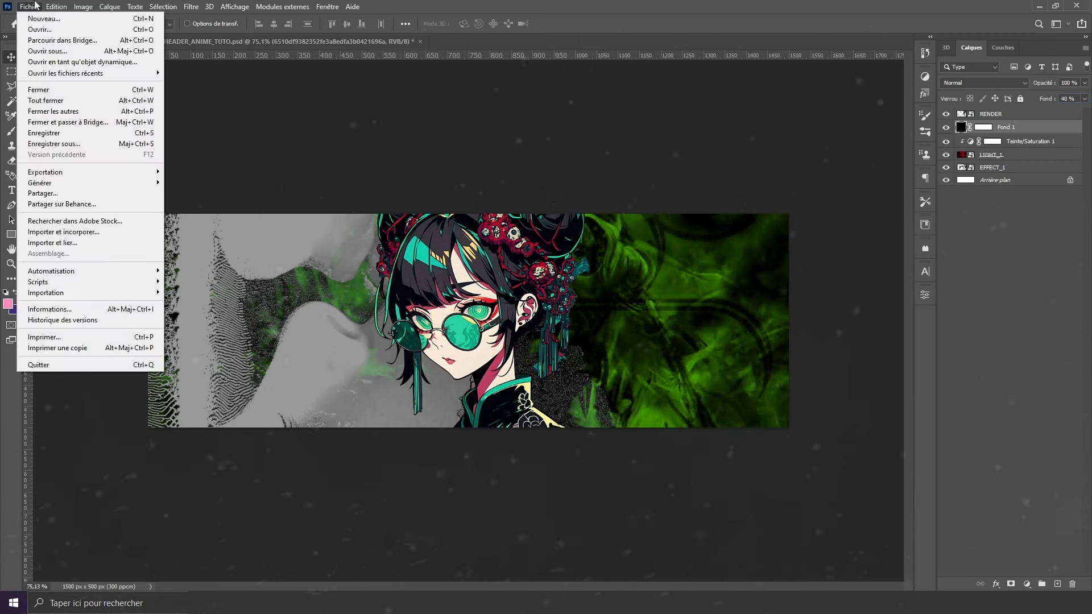
{"action": "left_click", "coordinate": [101, 239]}
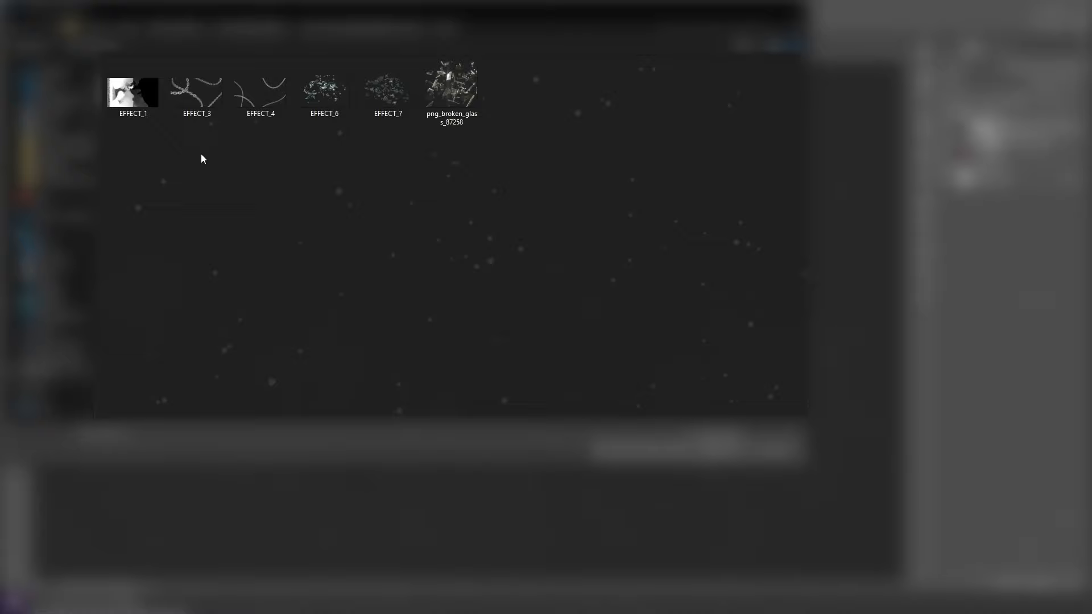
{"action": "left_click", "coordinate": [208, 98]}
{"action": "key", "text": "Return"}
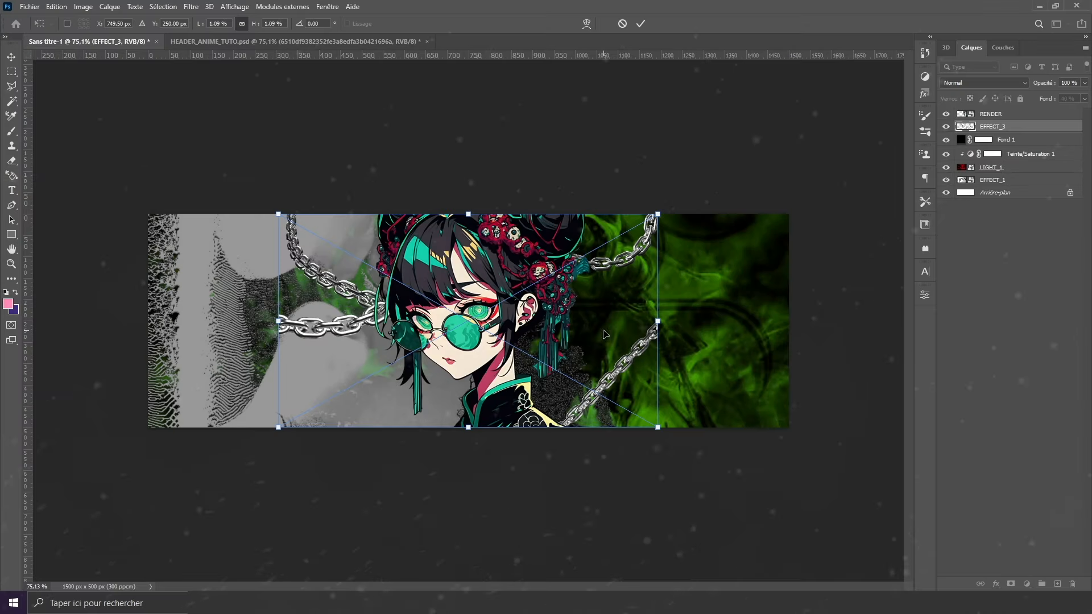
{"action": "left_click_drag", "start_coordinate": [605, 326], "coordinate": [463, 325]}
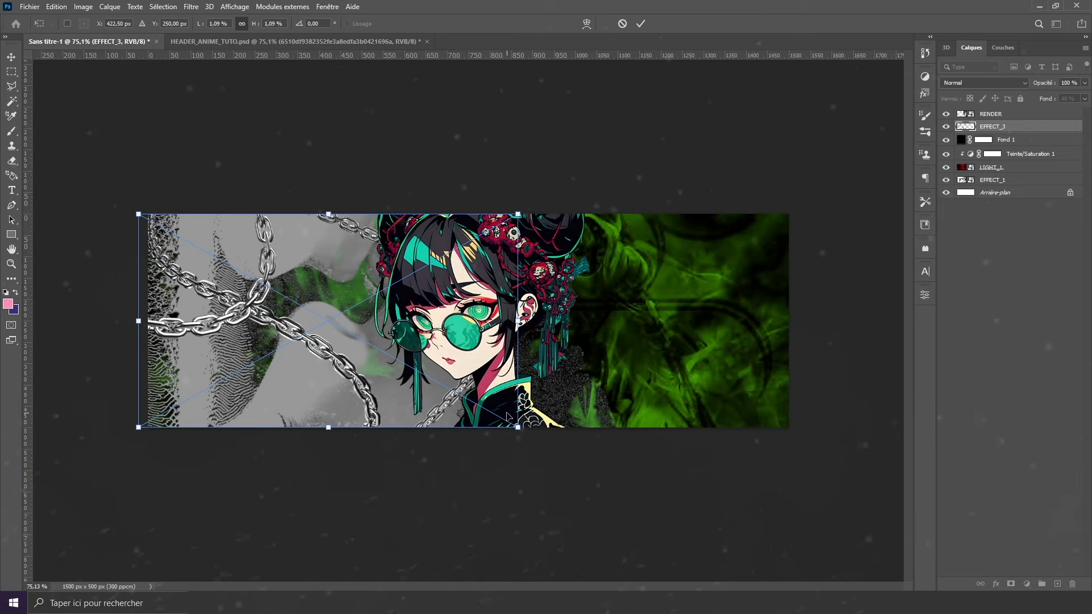
{"action": "key", "text": "Return"}
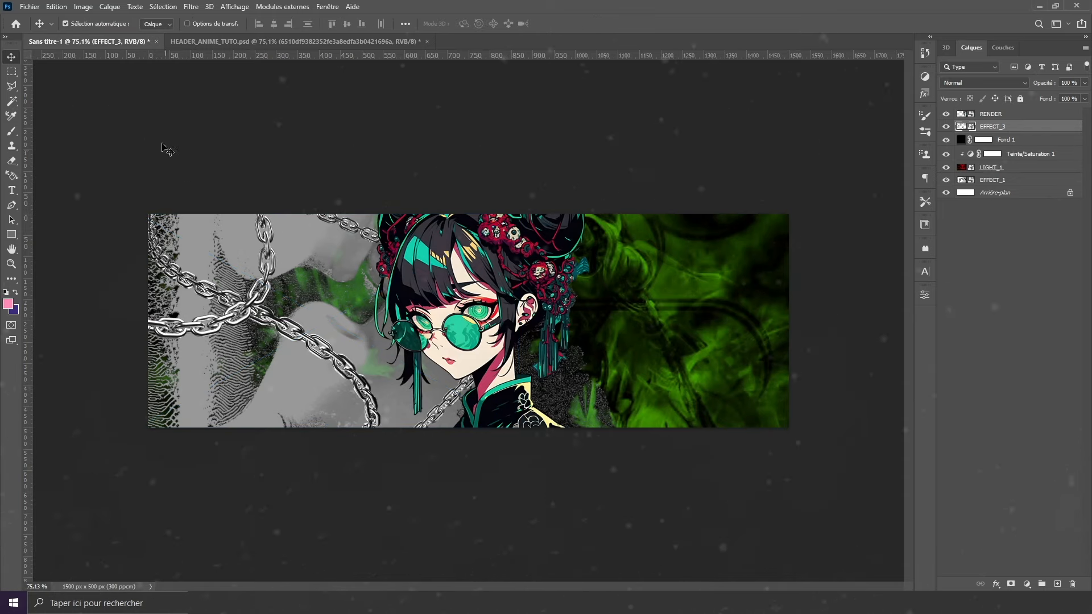
Embed the EFFECT_4 chain image above EFFECT_3 and move it to the banner's right side, centred at about X 1140 px.
{"action": "left_click", "coordinate": [29, 6]}
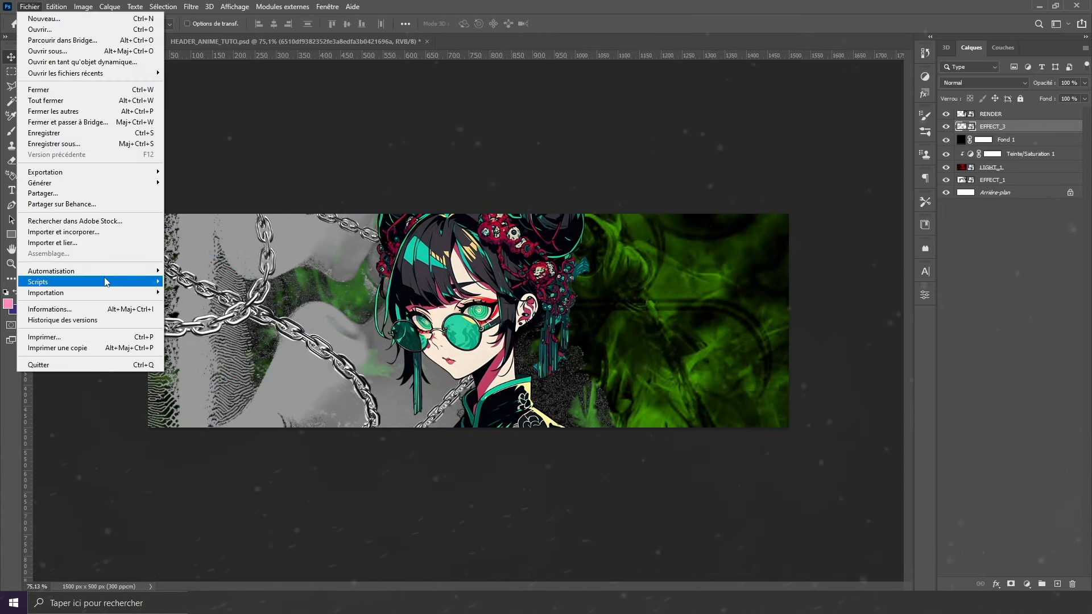
{"action": "left_click", "coordinate": [100, 234]}
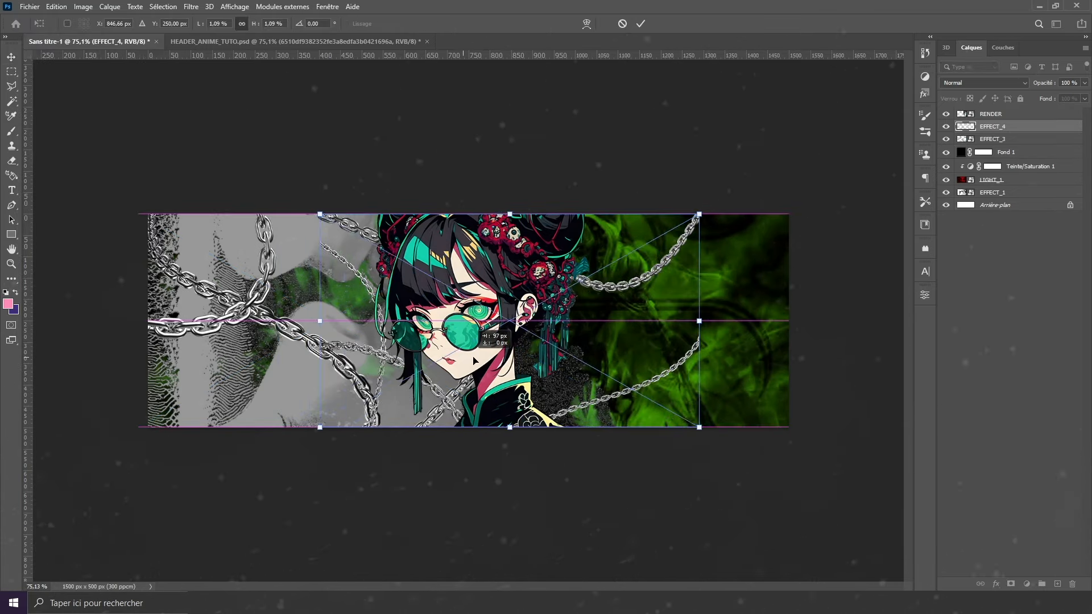
{"action": "left_click_drag", "start_coordinate": [423, 359], "coordinate": [590, 360]}
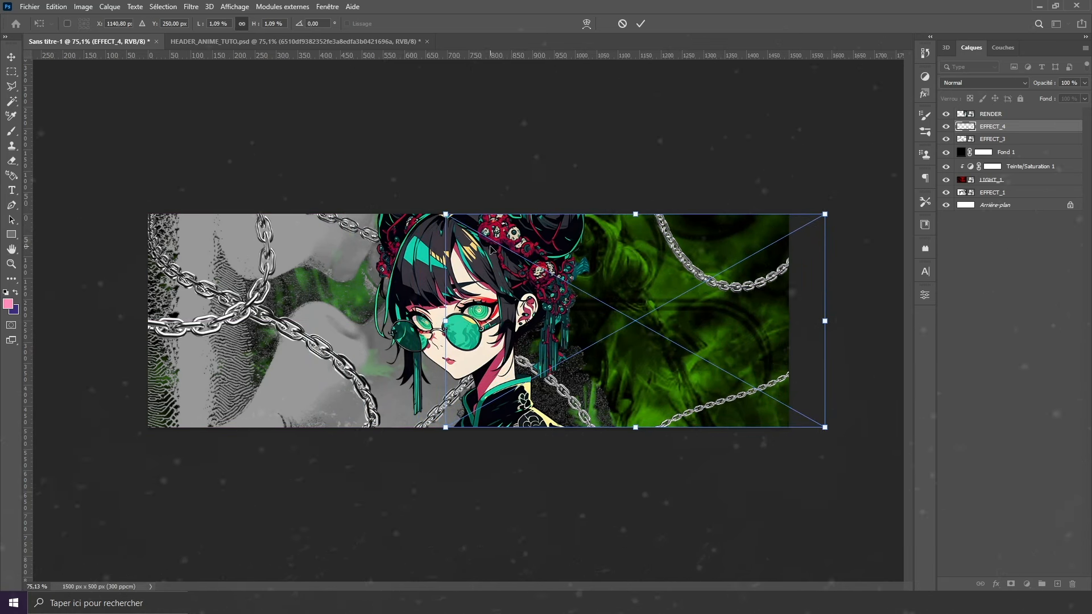
{"action": "key", "text": "Return"}
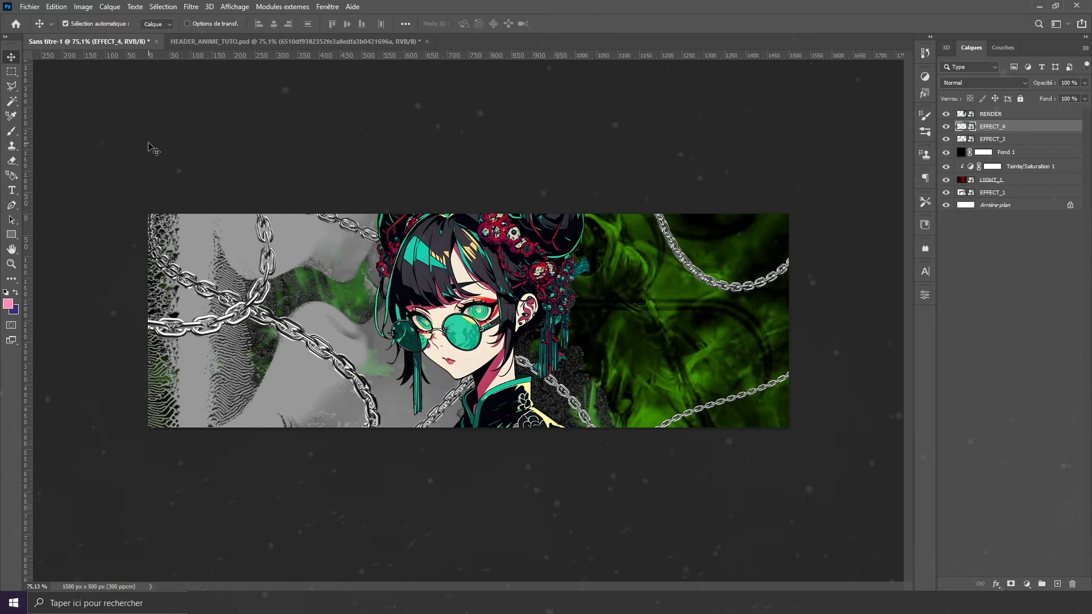
Embed the EFFECT_6 image above EFFECT_4, enlarge it and place its splashes across the banner's lower-left area.
{"action": "left_click", "coordinate": [30, 6]}
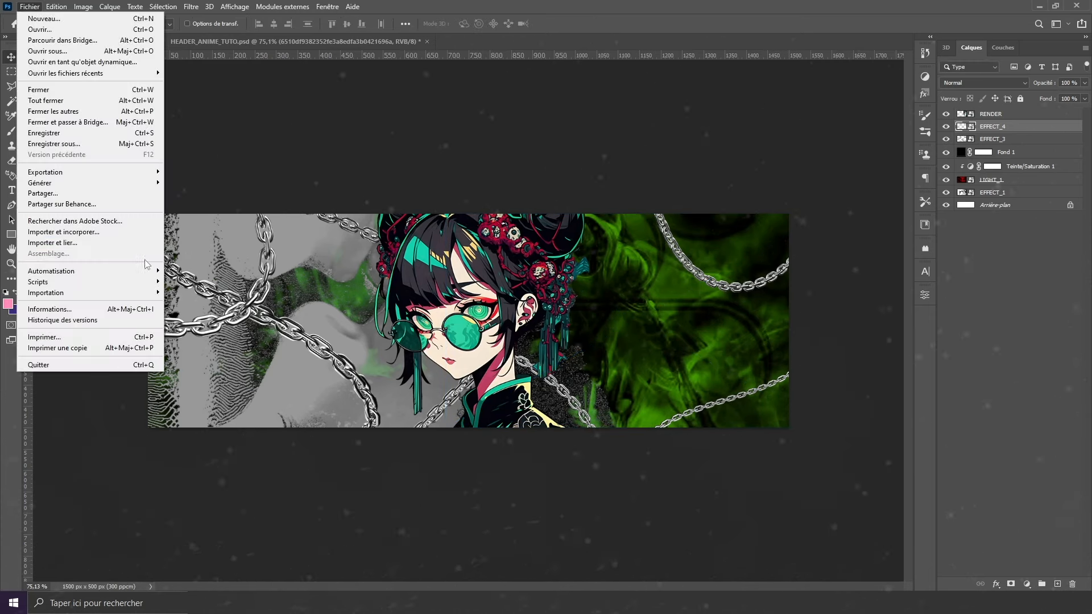
{"action": "left_click", "coordinate": [131, 233]}
{"action": "left_click", "coordinate": [343, 98]}
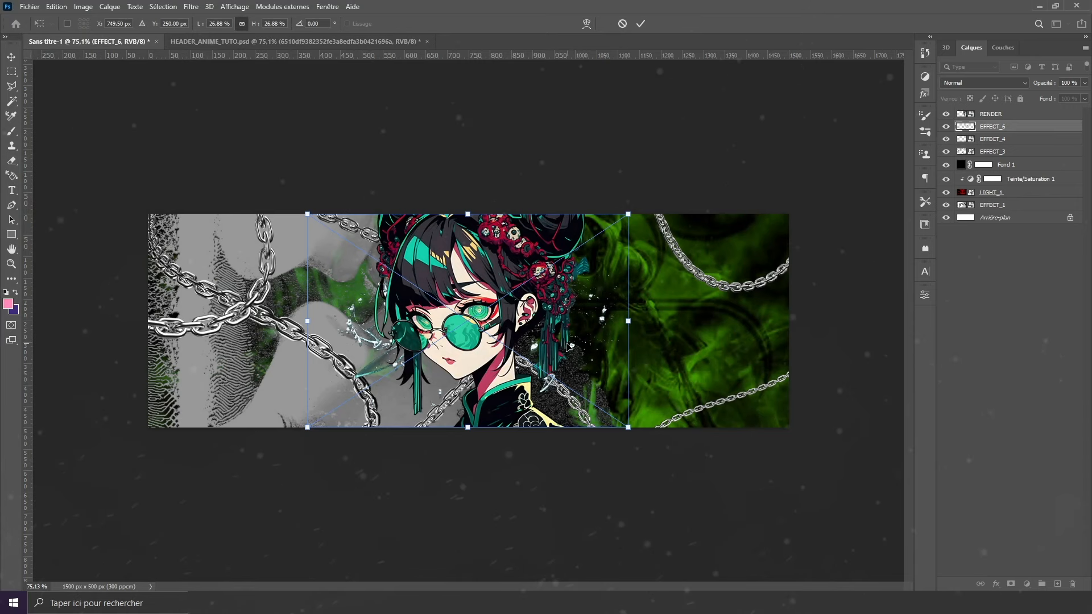
{"action": "left_click_drag", "start_coordinate": [575, 339], "coordinate": [524, 398]}
{"action": "left_click_drag", "start_coordinate": [441, 400], "coordinate": [463, 427]}
{"action": "key", "text": "Return"}
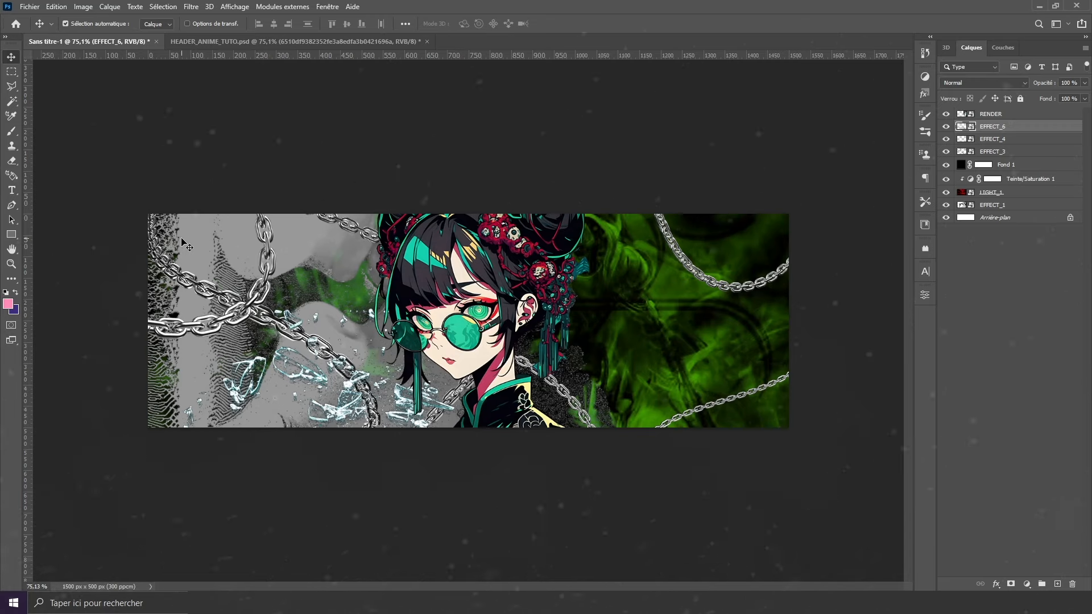
Embed the EFFECT_8 broken-glass image above EFFECT_6, scaled to 12.55 % and placed over the green area right of the character.
{"action": "left_click", "coordinate": [30, 8]}
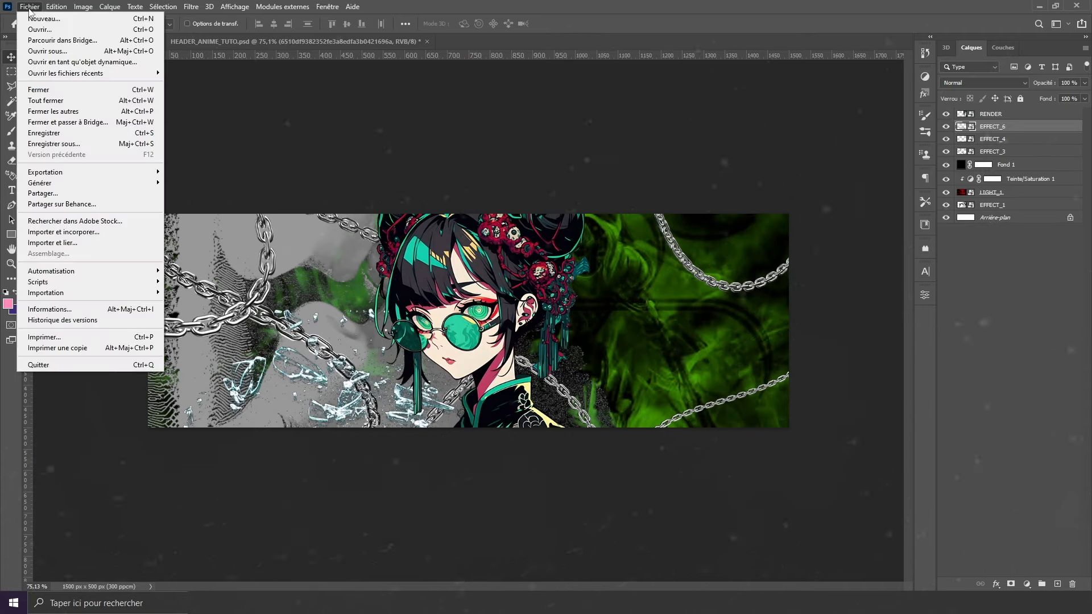
{"action": "left_click", "coordinate": [111, 235]}
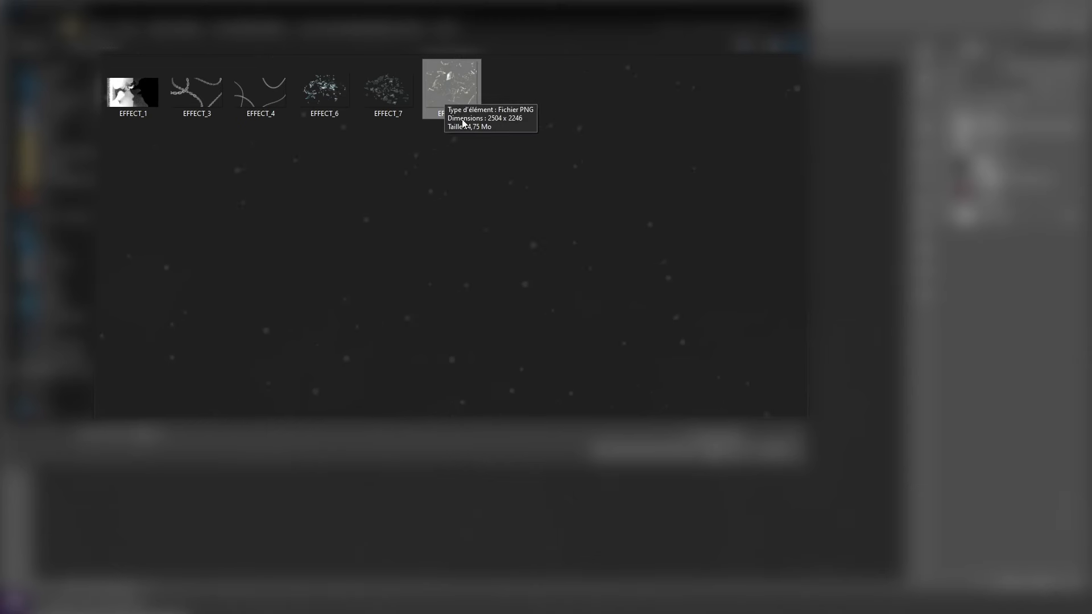
{"action": "double_click", "coordinate": [463, 124]}
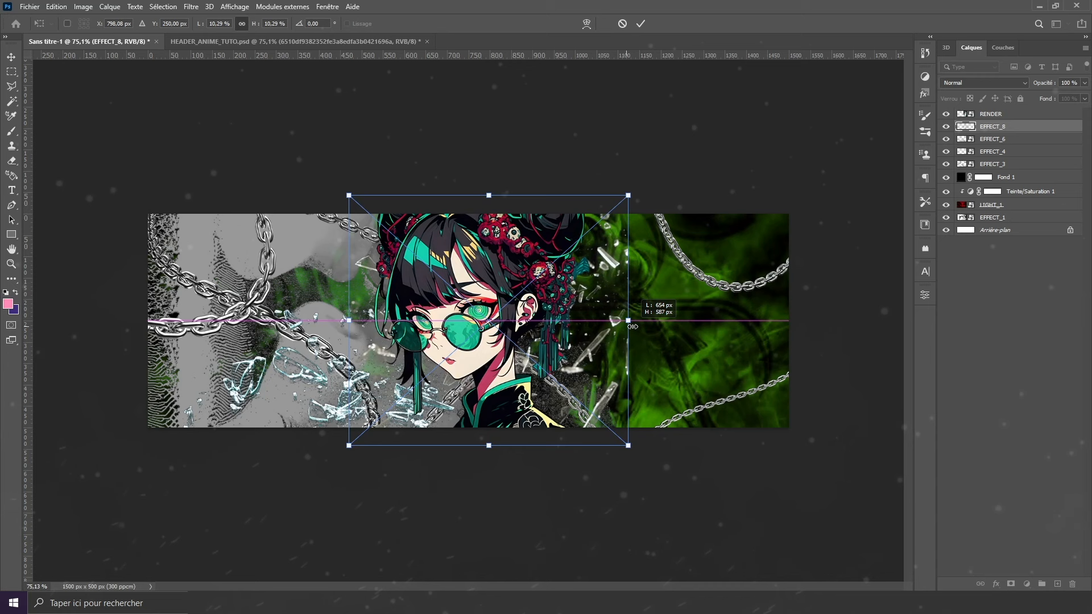
{"action": "left_click_drag", "start_coordinate": [632, 327], "coordinate": [689, 317]}
{"action": "left_click_drag", "start_coordinate": [599, 375], "coordinate": [683, 344]}
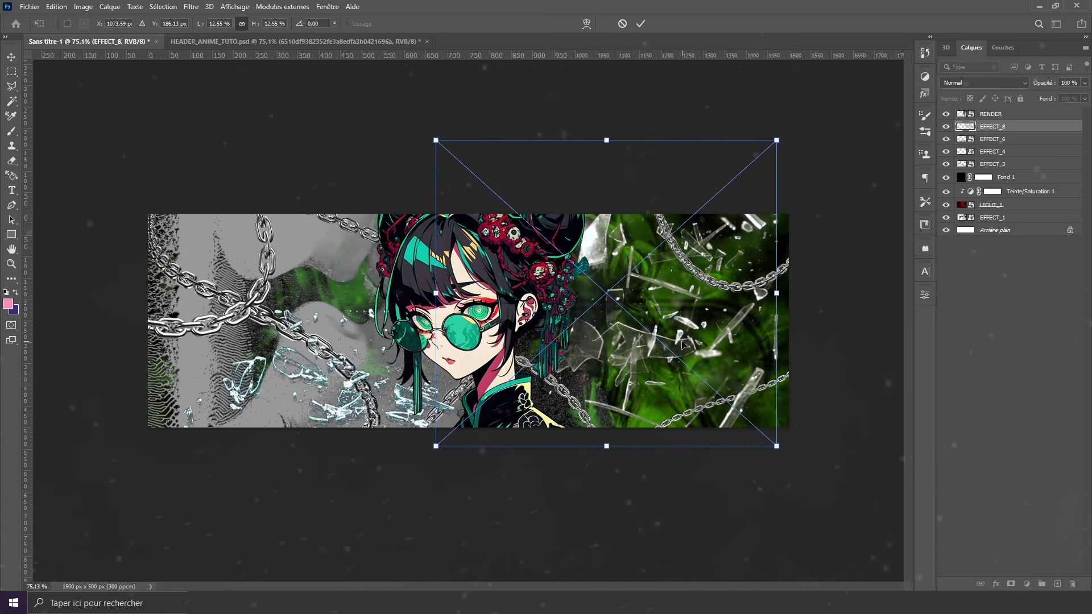
{"action": "key", "text": "Return"}
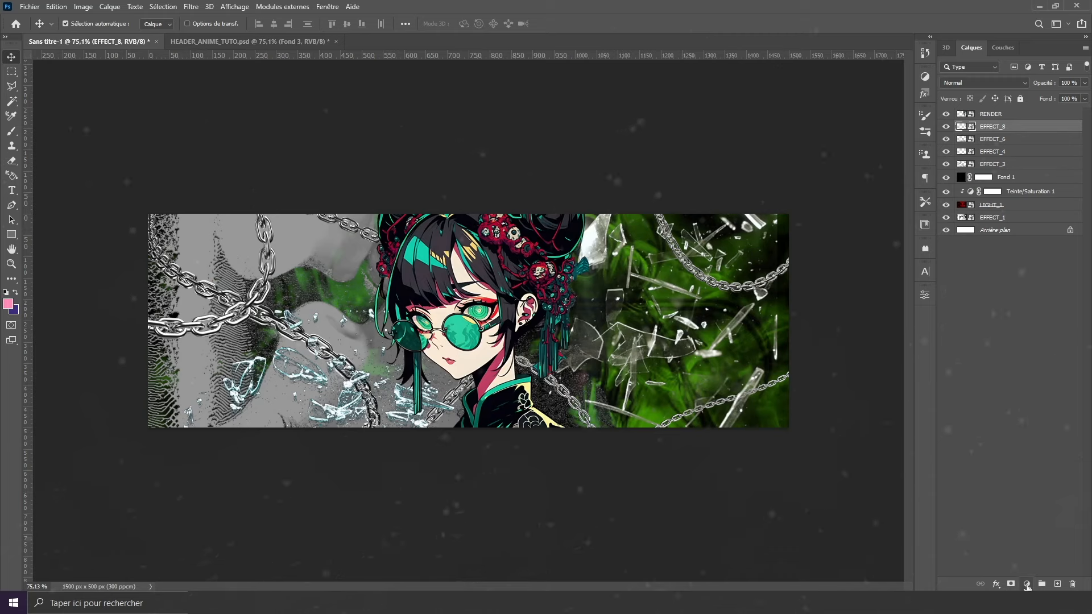
Add a solid black colour fill layer between EFFECT_8 and RENDER and set its fill to 60 %.
{"action": "left_click", "coordinate": [1027, 586]}
{"action": "left_click", "coordinate": [981, 386]}
{"action": "type", "text": "3c2f34"}
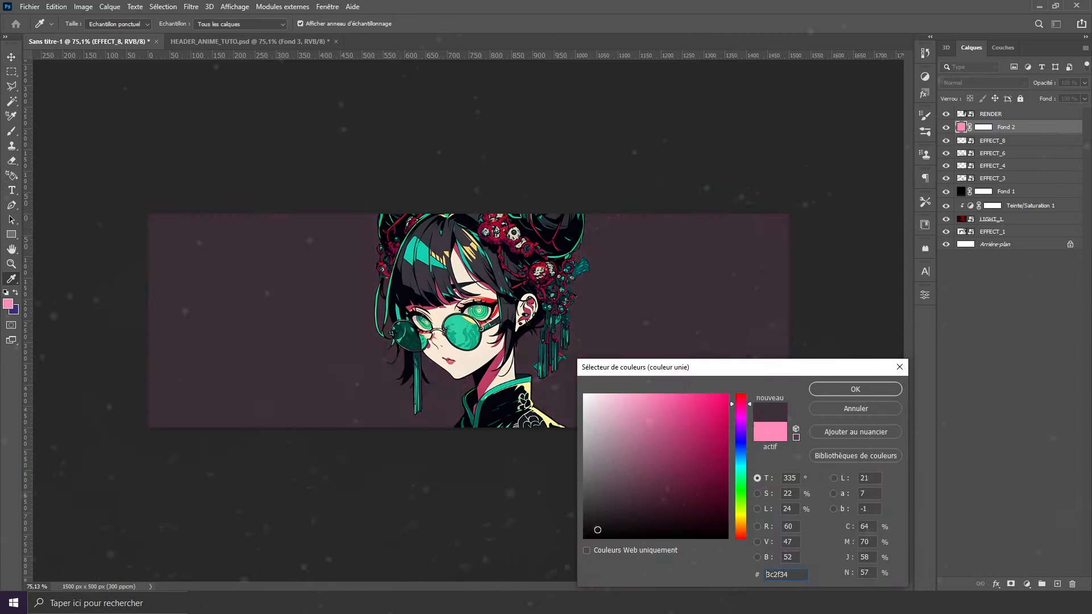
{"action": "left_click_drag", "start_coordinate": [598, 530], "coordinate": [580, 543]}
{"action": "left_click", "coordinate": [834, 391]}
{"action": "left_click_drag", "start_coordinate": [1078, 100], "coordinate": [1024, 103]}
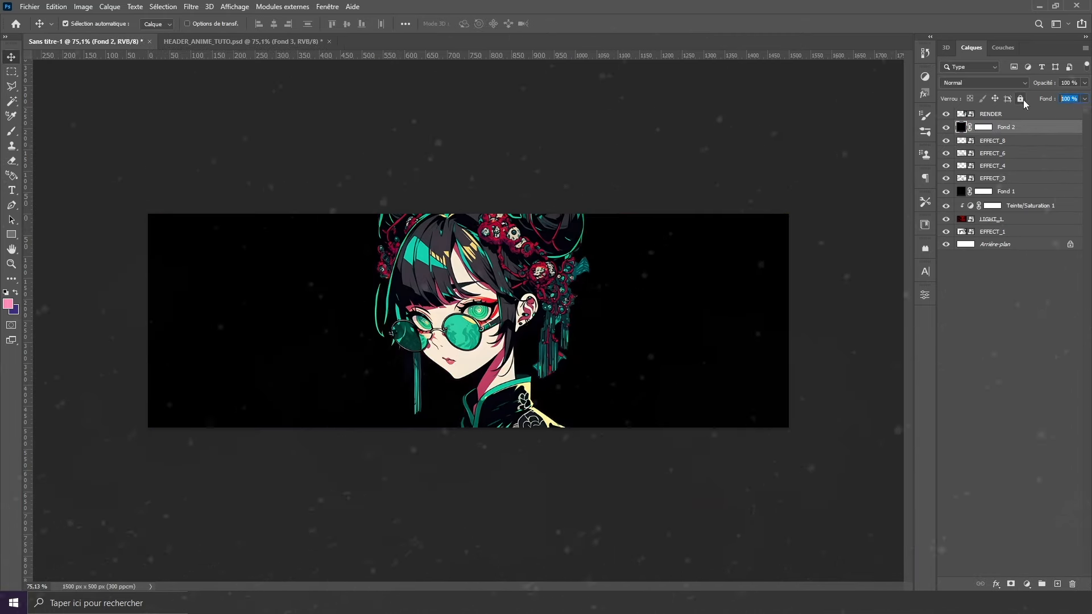
{"action": "type", "text": "60"}
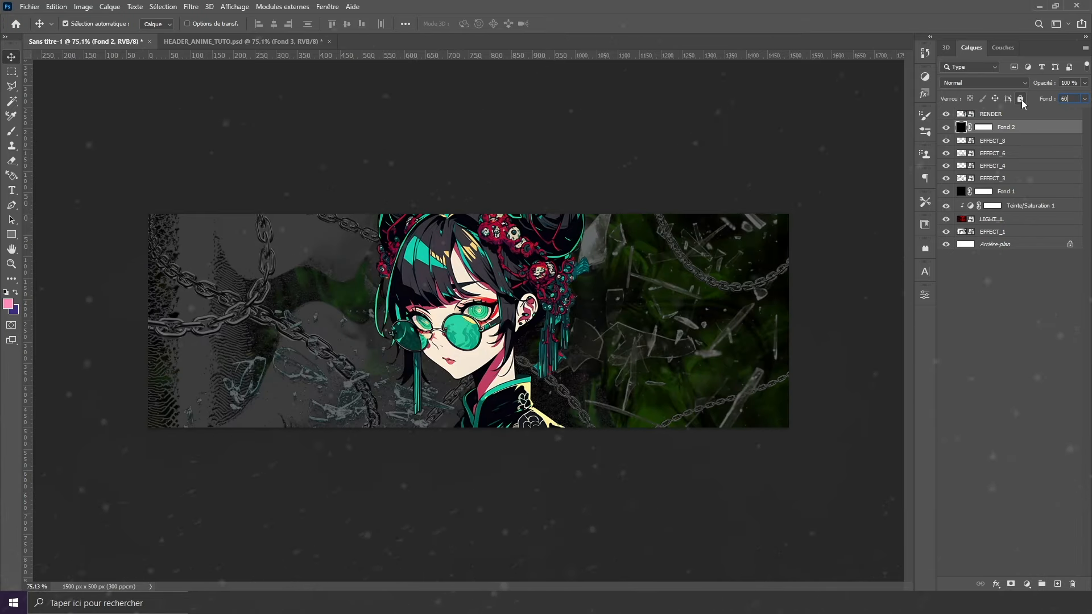
{"action": "key", "text": "Return"}
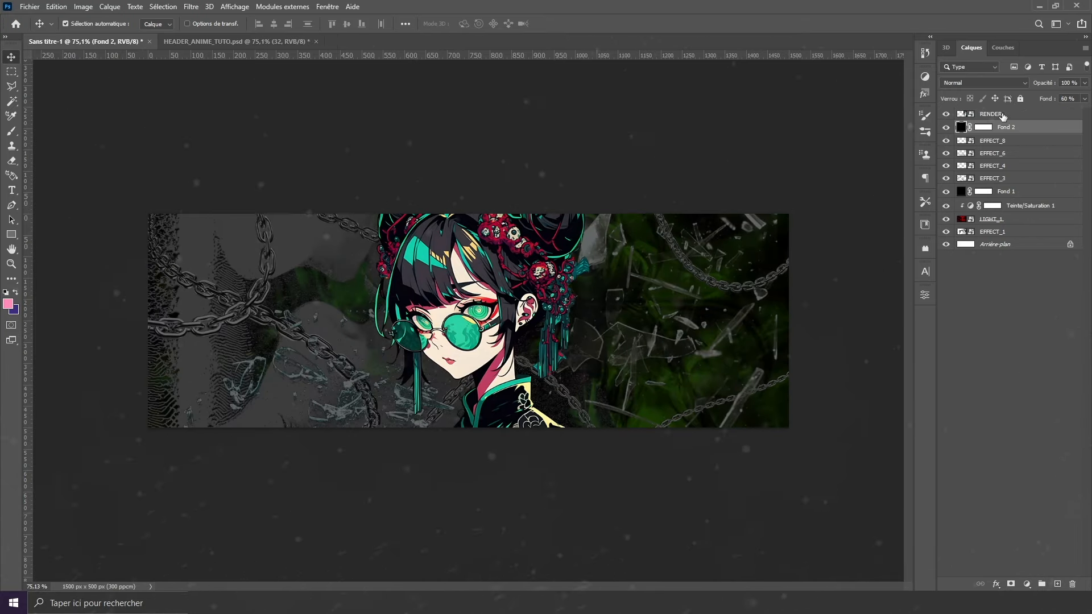
Embed the BRUSH_3 image above RENDER and shrink it to surround the character's eye on the right of the face.
{"action": "left_click", "coordinate": [1003, 115]}
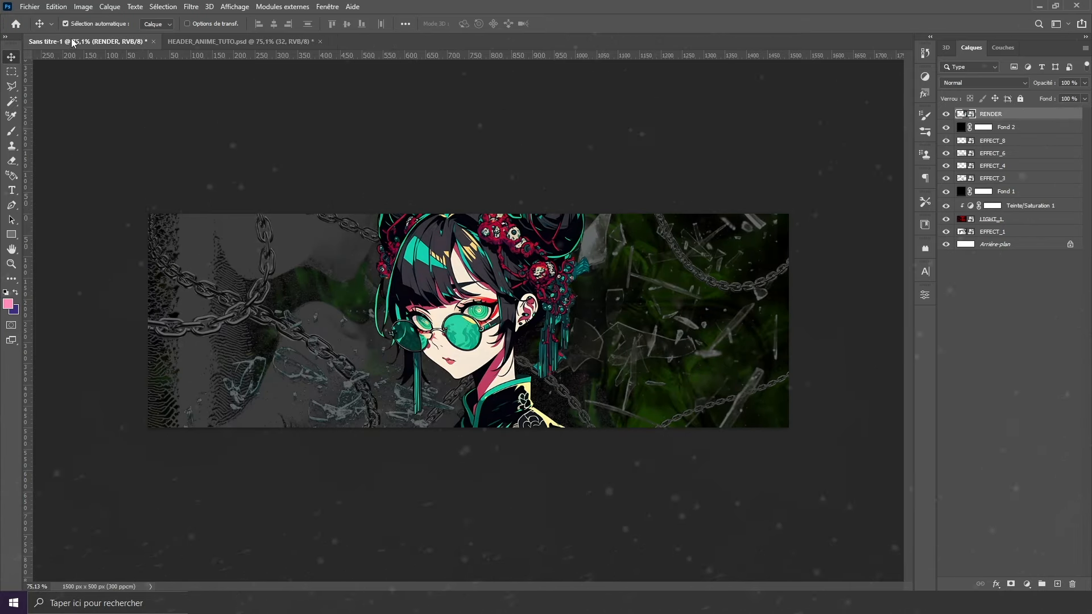
{"action": "left_click", "coordinate": [30, 7]}
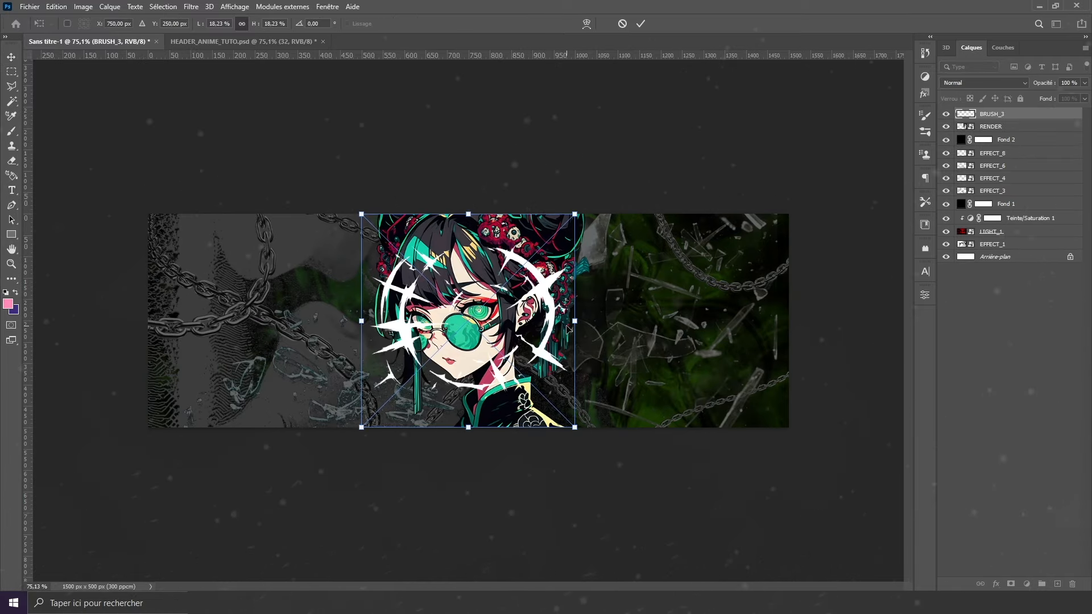
{"action": "mouse_move", "coordinate": [572, 323]}
{"action": "left_mouse_down"}
{"action": "mouse_move", "coordinate": [444, 320]}
{"action": "mouse_move", "coordinate": [492, 328]}
{"action": "left_mouse_up"}
{"action": "key", "text": "Return"}
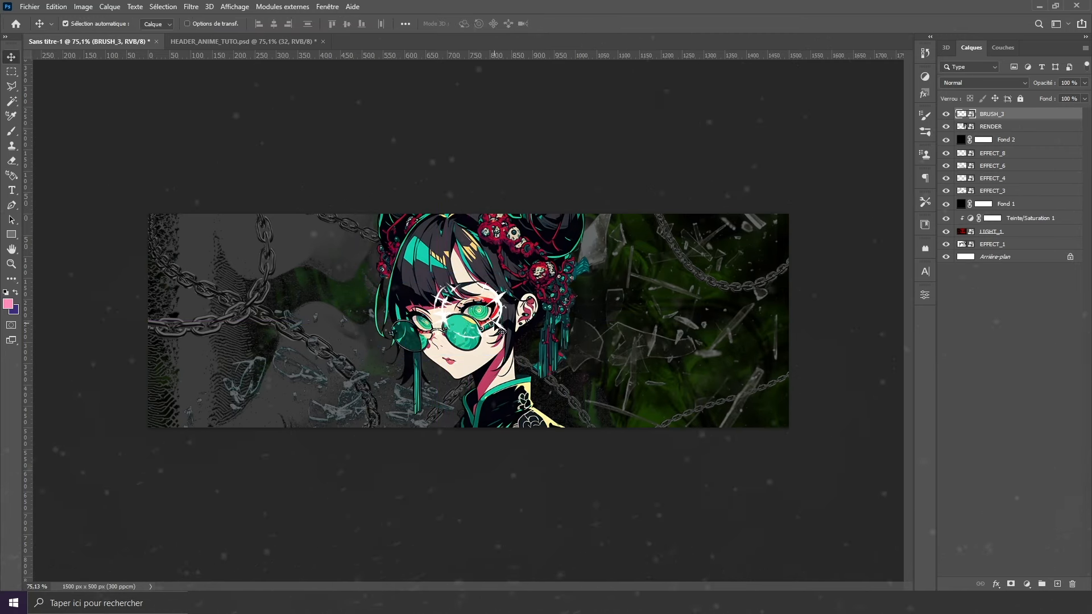
Nudge BRUSH_3 slightly right to centre it around the eye and set its blend mode to Soustraction.
{"action": "key", "text": "Right"}
{"action": "key", "text": "Right"}
{"action": "key", "text": "Right"}
{"action": "key", "text": "Right"}
{"action": "key", "text": "Right"}
{"action": "key", "text": "Right"}
{"action": "key", "text": "Right"}
{"action": "key", "text": "Right"}
{"action": "key", "text": "Right"}
{"action": "key", "text": "Right"}
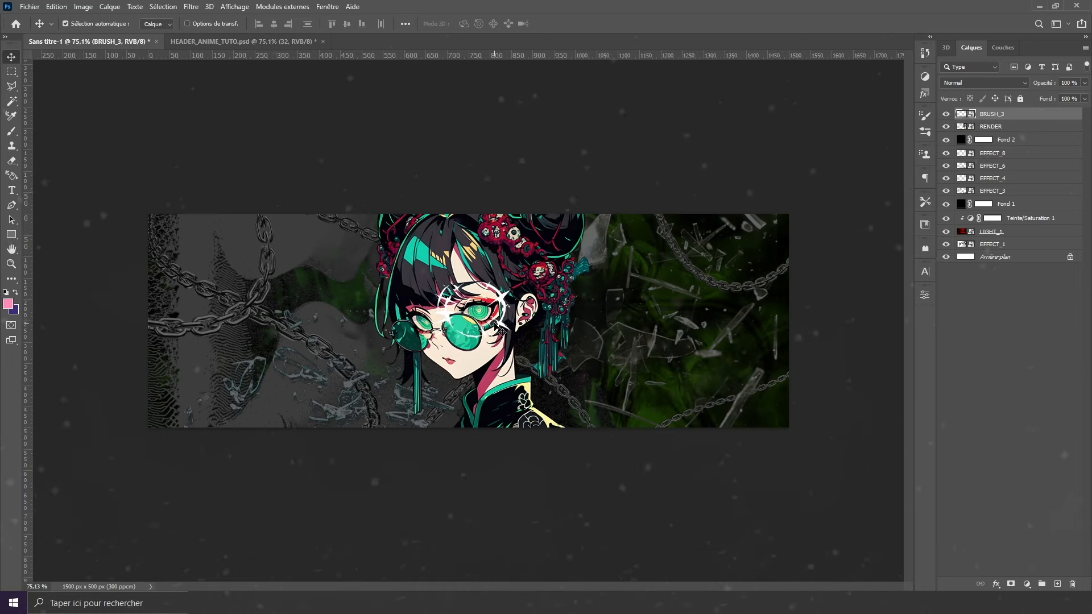
{"action": "left_click", "coordinate": [984, 83]}
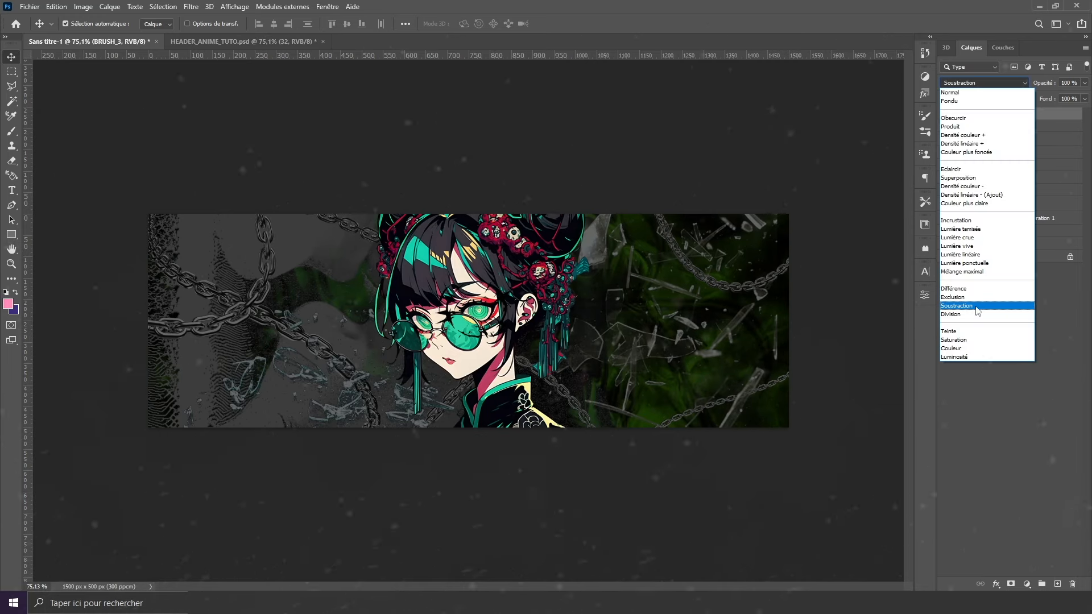
{"action": "left_click", "coordinate": [984, 307]}
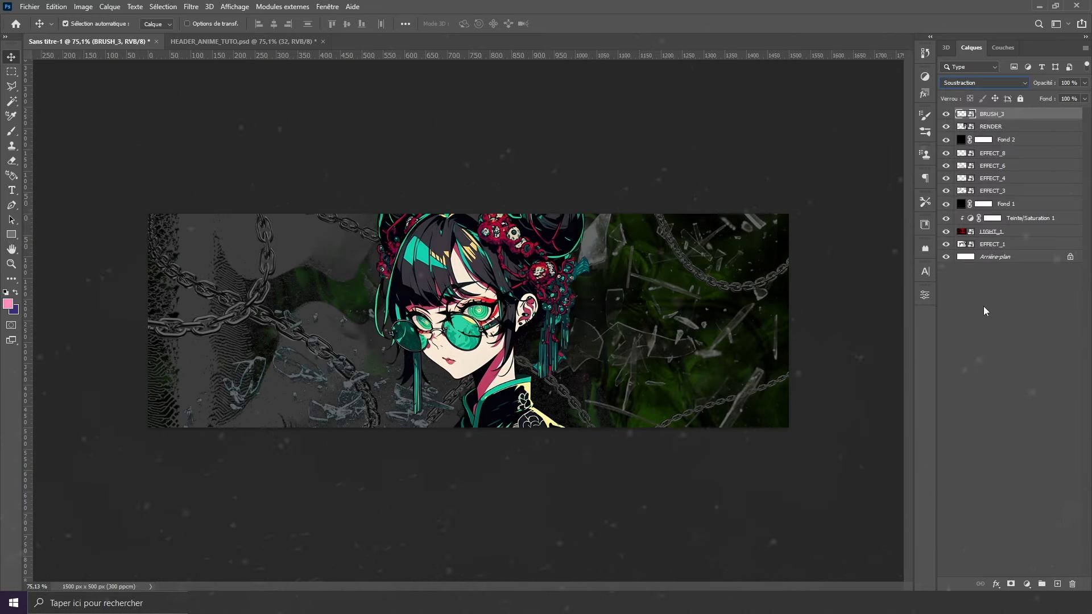
Embed the BRUSH_2 kanji image above BRUSH_3 at X 1012 px, Y 78 px, with the Exclusion blend mode.
{"action": "left_click", "coordinate": [30, 6]}
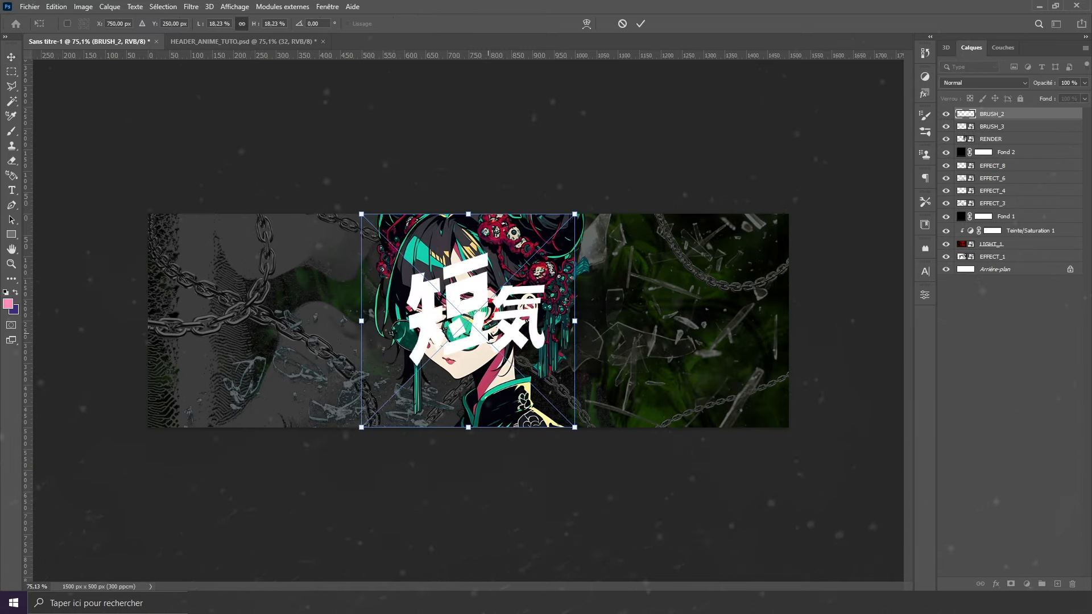
{"action": "mouse_move", "coordinate": [489, 336]}
{"action": "left_mouse_down"}
{"action": "mouse_move", "coordinate": [611, 263]}
{"action": "mouse_move", "coordinate": [611, 243]}
{"action": "mouse_move", "coordinate": [600, 265]}
{"action": "left_mouse_up"}
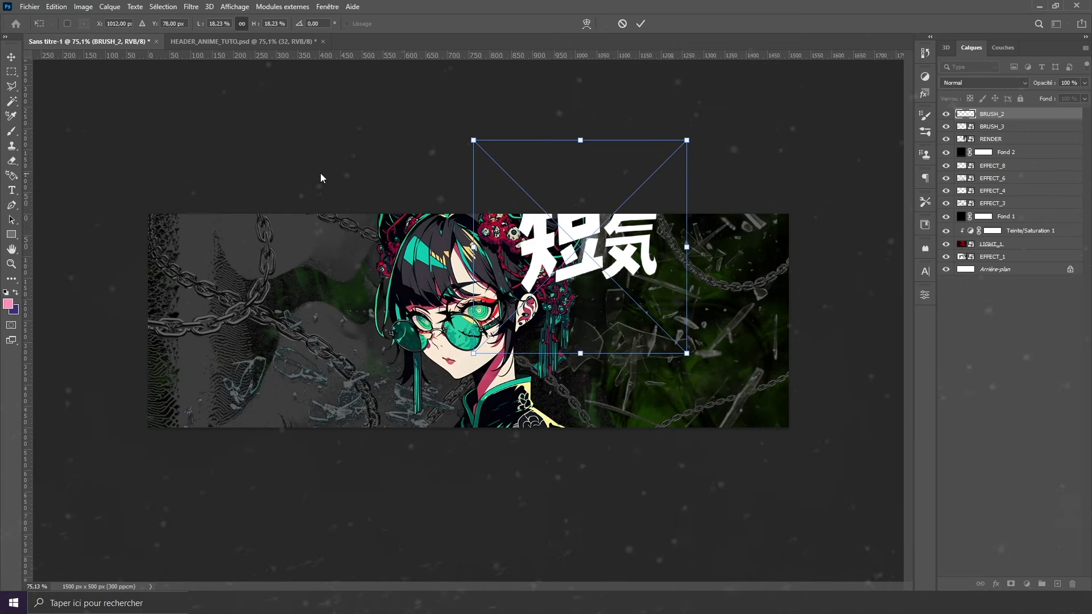
{"action": "left_click", "coordinate": [984, 82]}
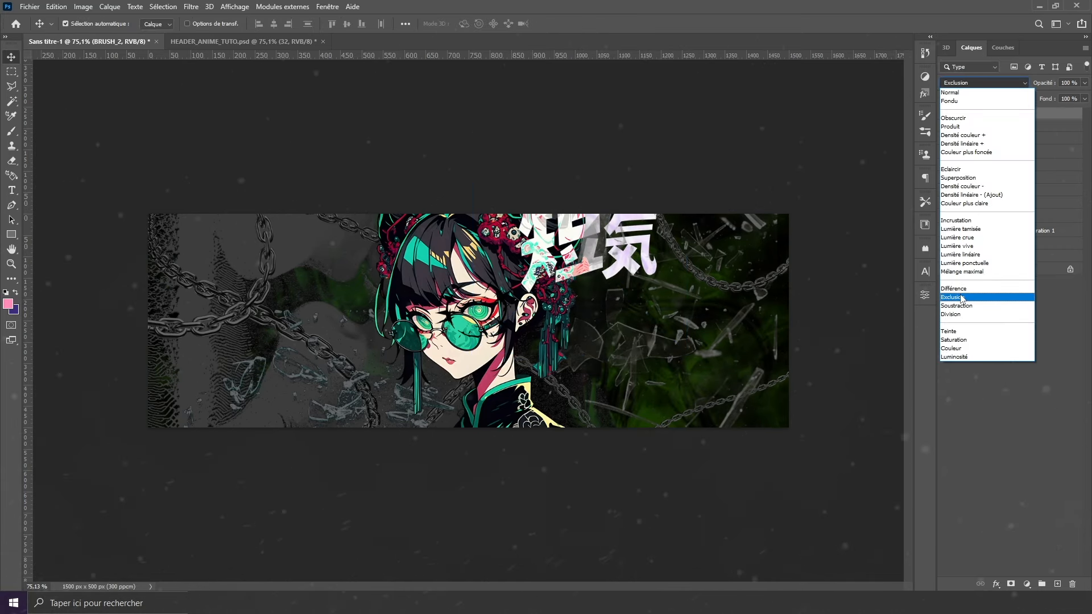
{"action": "left_click", "coordinate": [961, 297]}
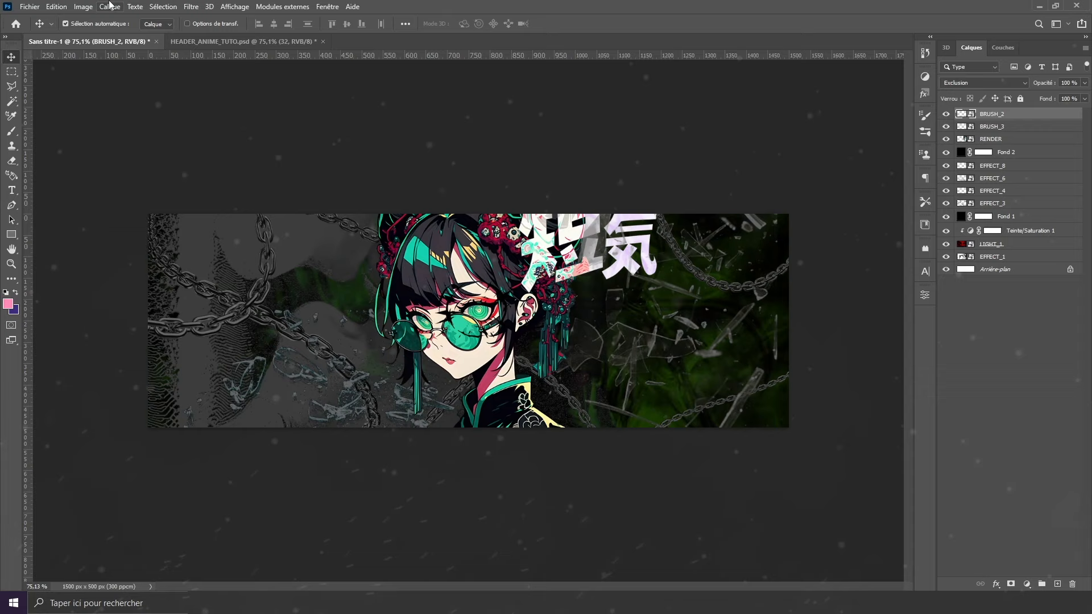
Embed the BRUSH_1 kanji image above BRUSH_2, scaled to 22.01 % at the lower left of the character, with the Exclusion blend mode.
{"action": "left_click", "coordinate": [22, 6]}
{"action": "left_click", "coordinate": [68, 227]}
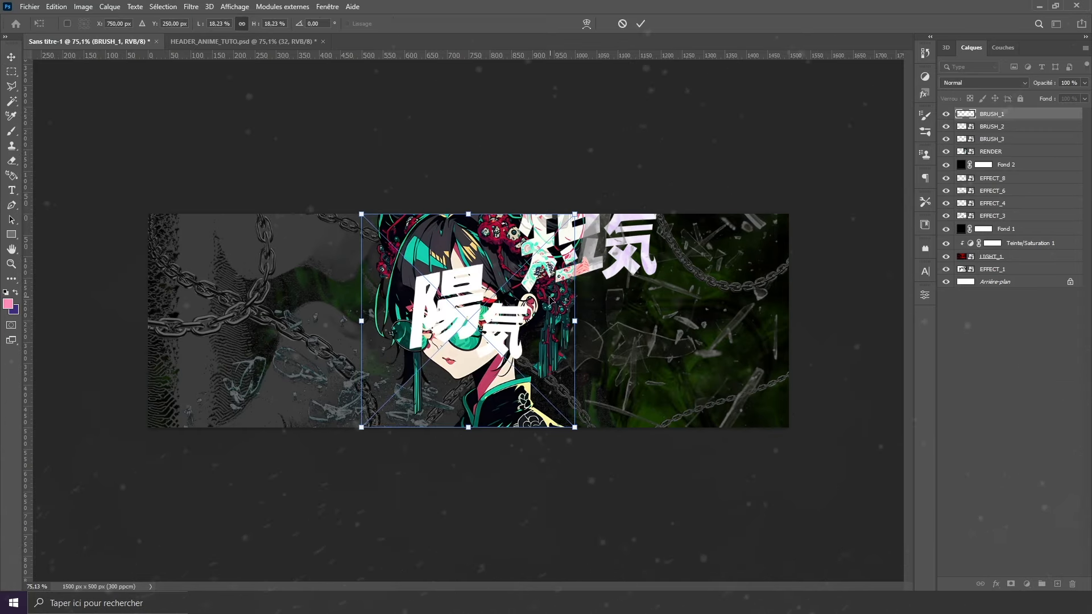
{"action": "mouse_move", "coordinate": [533, 305]}
{"action": "left_mouse_down"}
{"action": "mouse_move", "coordinate": [470, 360]}
{"action": "mouse_move", "coordinate": [480, 435]}
{"action": "mouse_move", "coordinate": [533, 409]}
{"action": "mouse_move", "coordinate": [442, 407]}
{"action": "mouse_move", "coordinate": [470, 412]}
{"action": "left_mouse_up"}
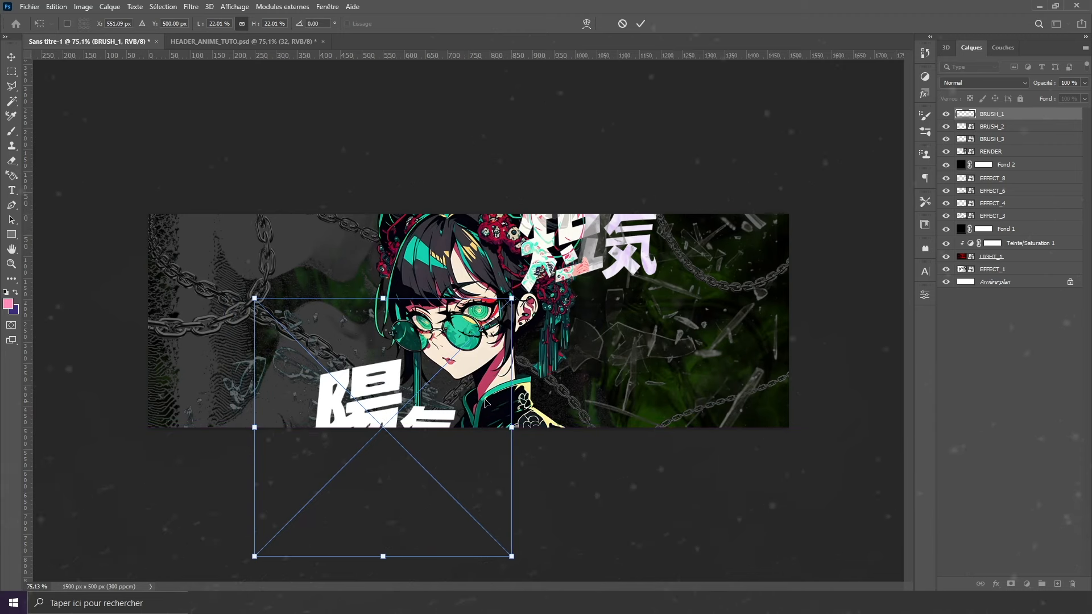
{"action": "key", "text": "Return"}
{"action": "left_click", "coordinate": [984, 83]}
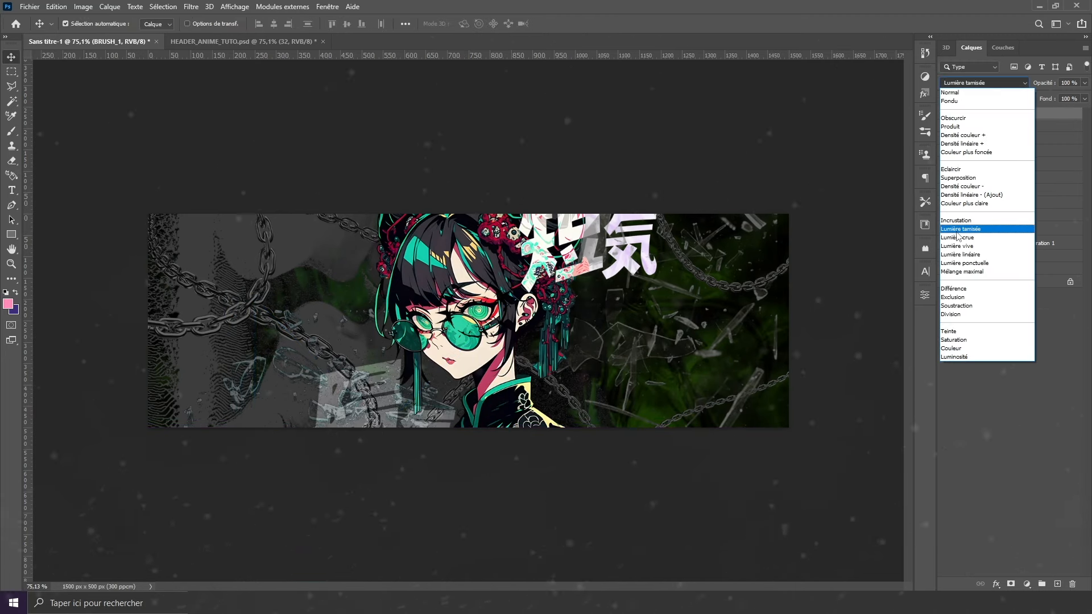
{"action": "left_click", "coordinate": [952, 297]}
Embed the LIGHT_2 image above BRUSH_1, enlarge it to cover the whole banner and set its blend mode to Superposition.
{"action": "left_click", "coordinate": [30, 6]}
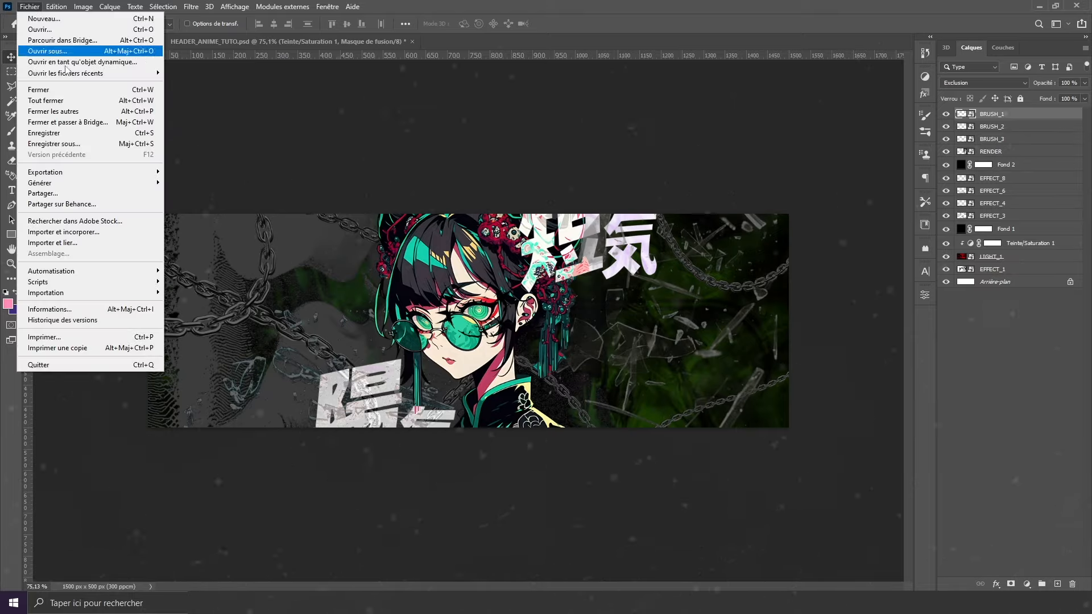
{"action": "left_click", "coordinate": [108, 231]}
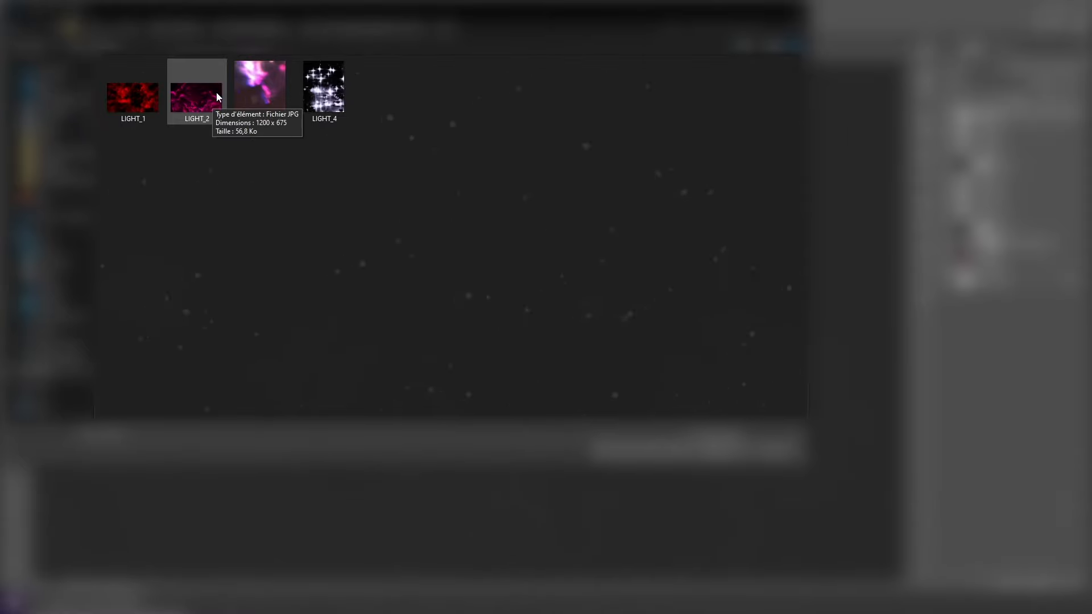
{"action": "left_click", "coordinate": [217, 94]}
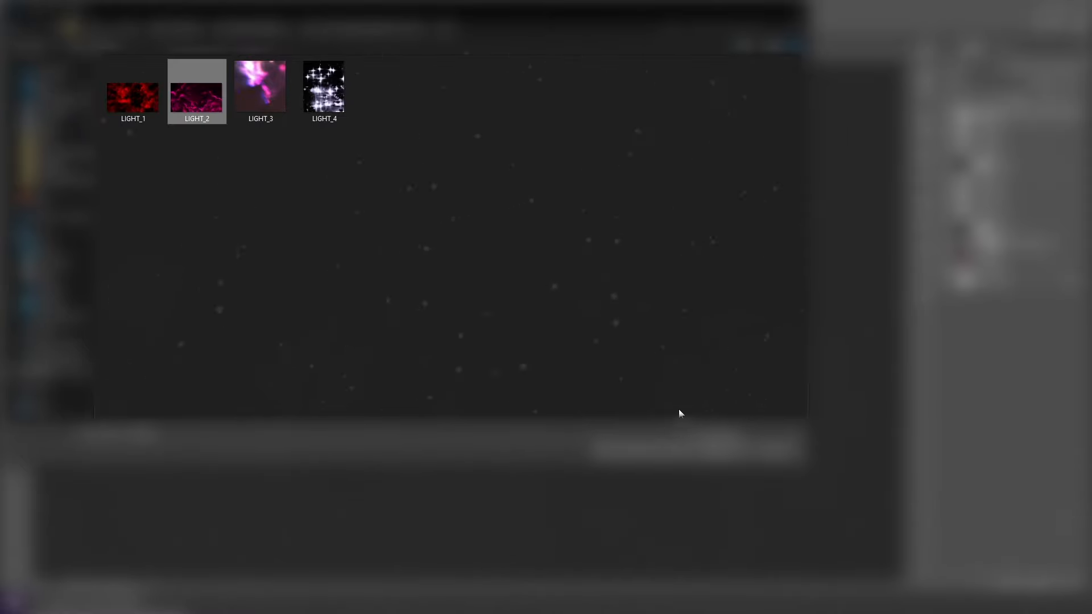
{"action": "key", "text": "Return"}
{"action": "left_click_drag", "start_coordinate": [468, 429], "coordinate": [468, 506]}
{"action": "key", "text": "Return"}
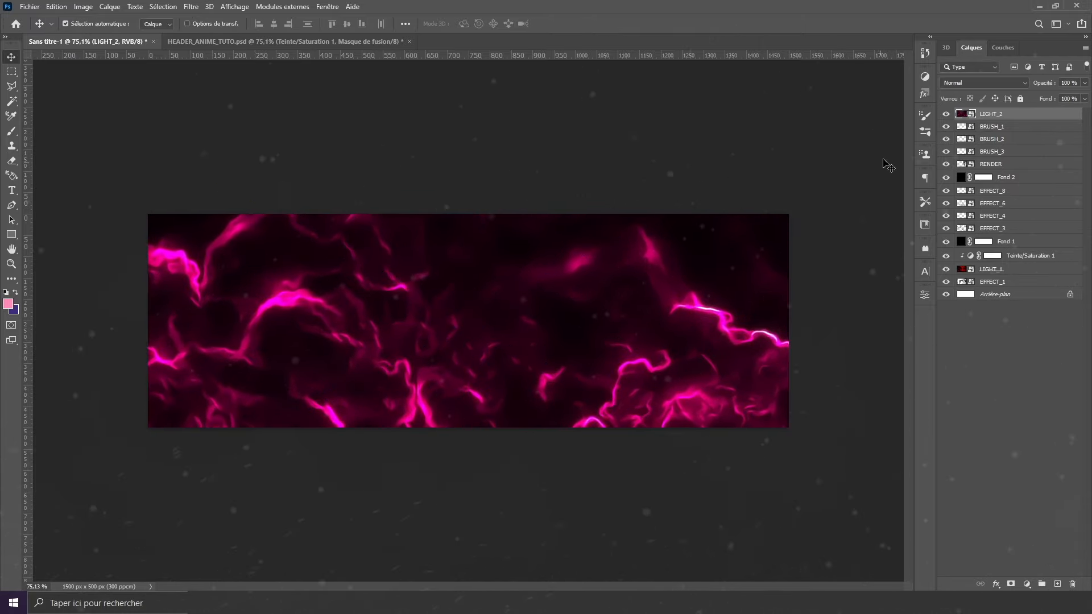
{"action": "left_click", "coordinate": [971, 83]}
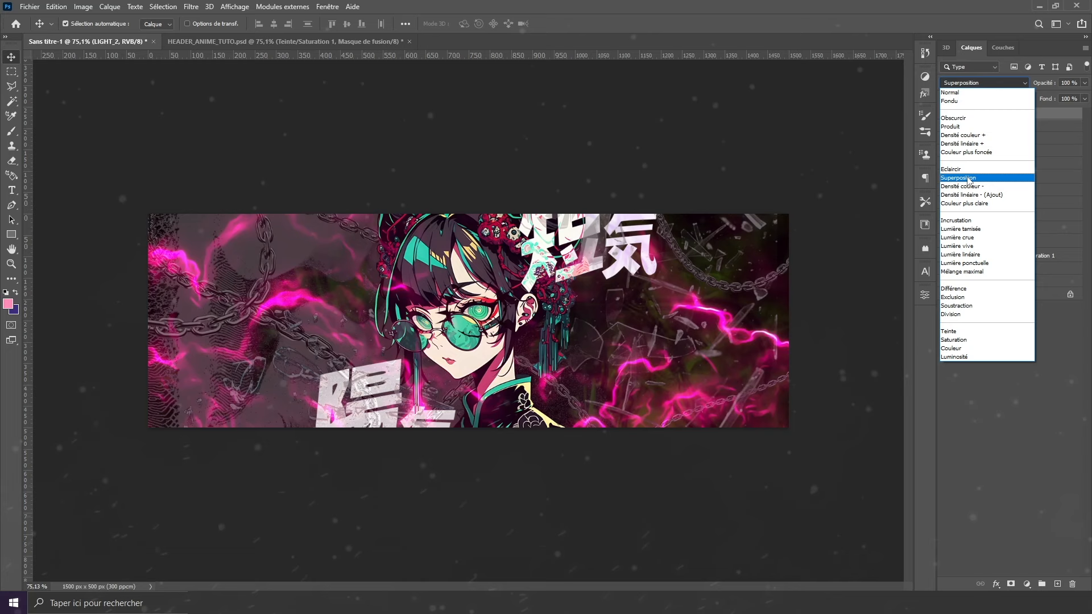
{"action": "left_click", "coordinate": [969, 178]}
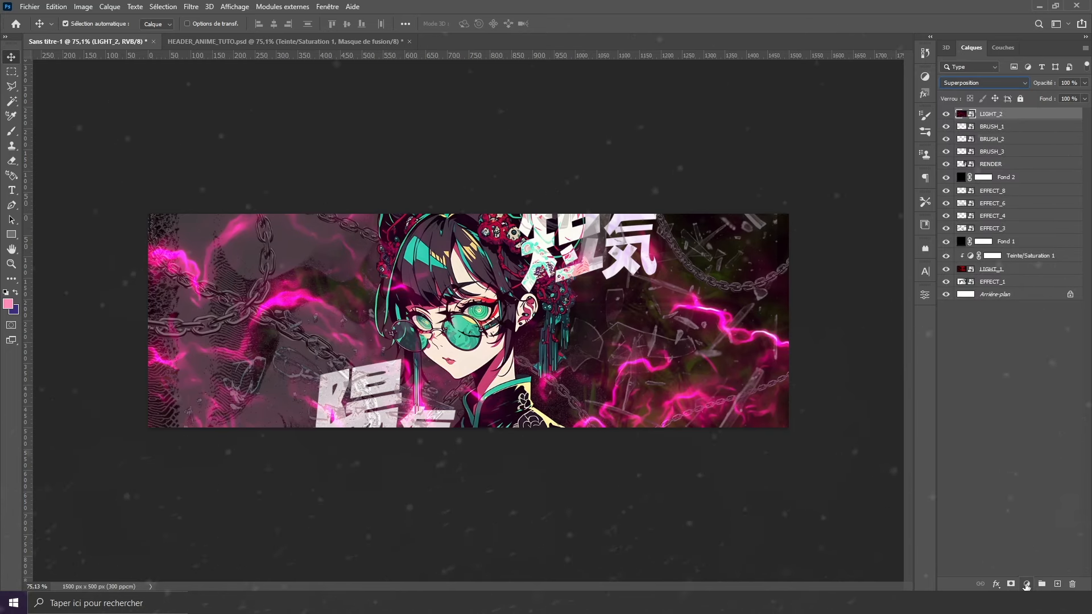
Add a Teinte/Saturation adjustment clipped to LIGHT_2 and shift its hue to turn the pink lightning green.
{"action": "left_click", "coordinate": [1027, 584]}
{"action": "left_click", "coordinate": [1019, 475]}
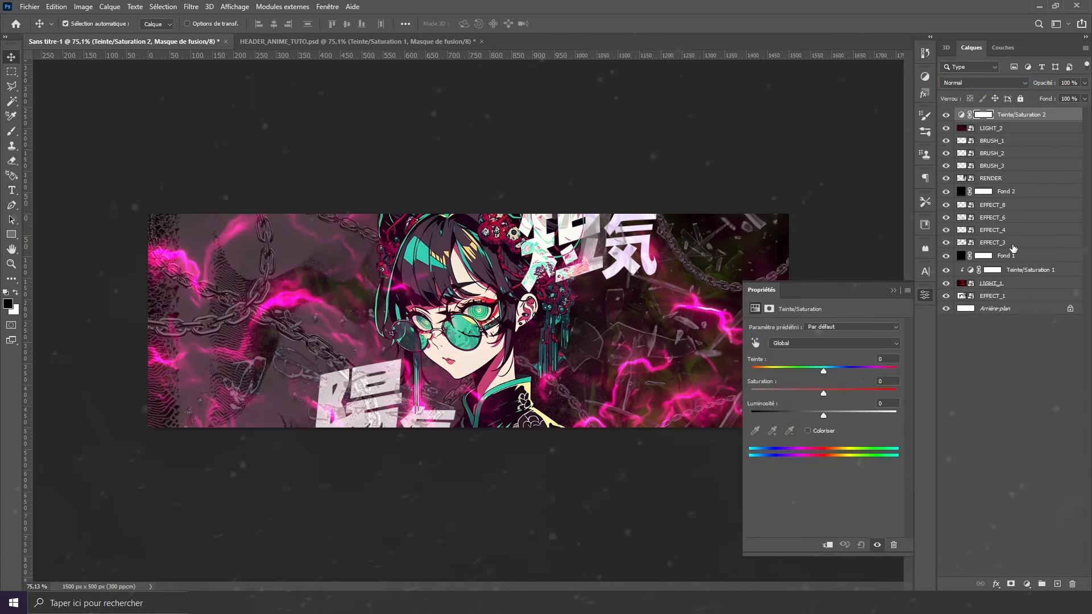
{"action": "left_click", "coordinate": [988, 119], "text": "alt"}
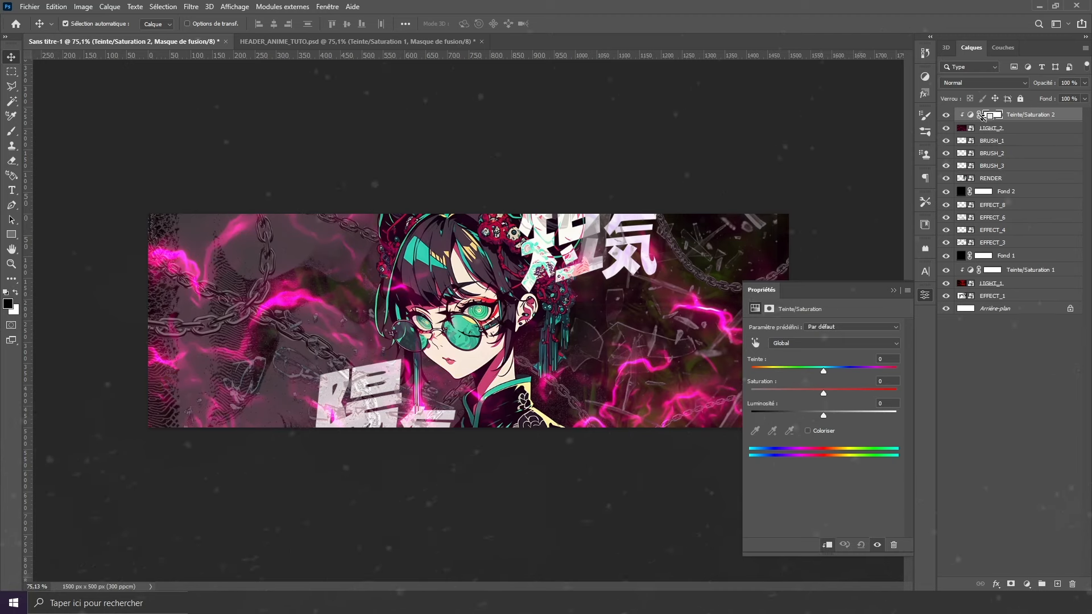
{"action": "left_click", "coordinate": [970, 117]}
{"action": "left_click_drag", "start_coordinate": [820, 373], "coordinate": [877, 374]}
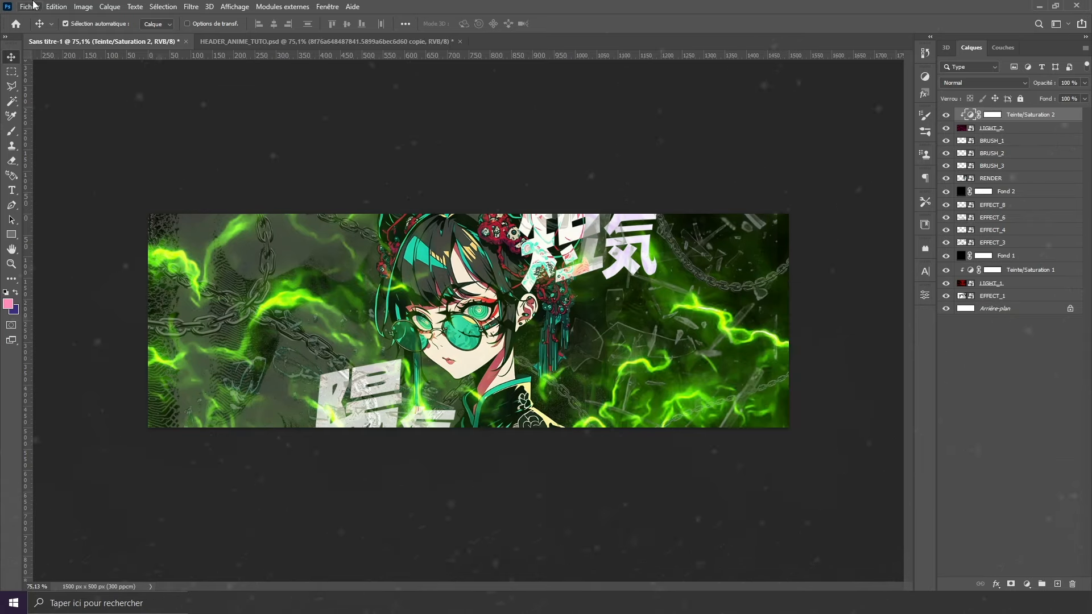
Embed the EFFECT_1 image above Teinte/Saturation 2, flip it horizontally and scale it to 11.08 % to cover the banner.
{"action": "left_click", "coordinate": [33, 5]}
{"action": "left_click", "coordinate": [104, 233]}
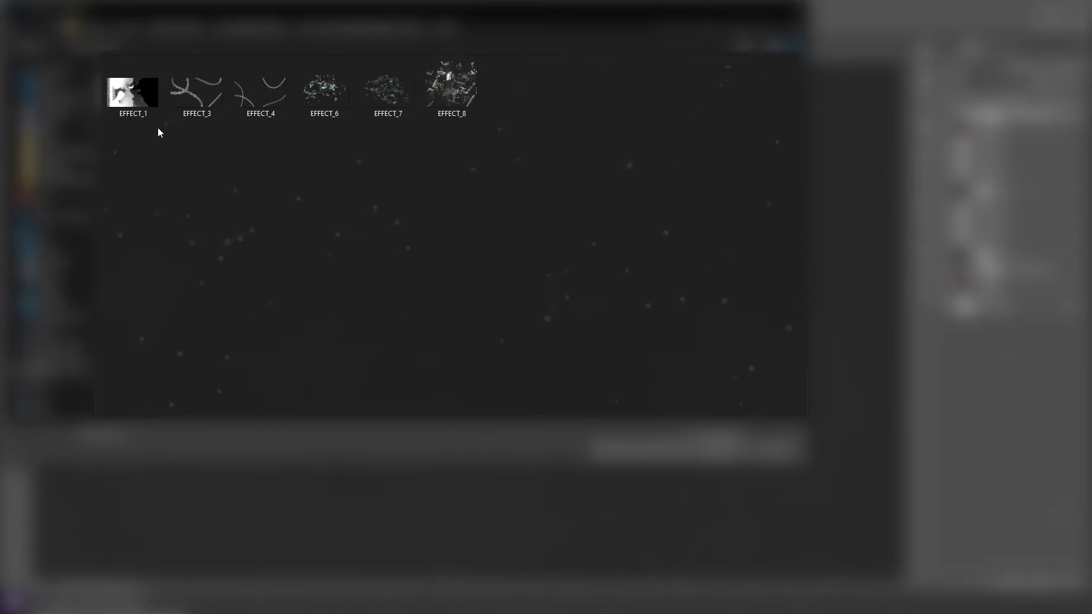
{"action": "left_click", "coordinate": [148, 97]}
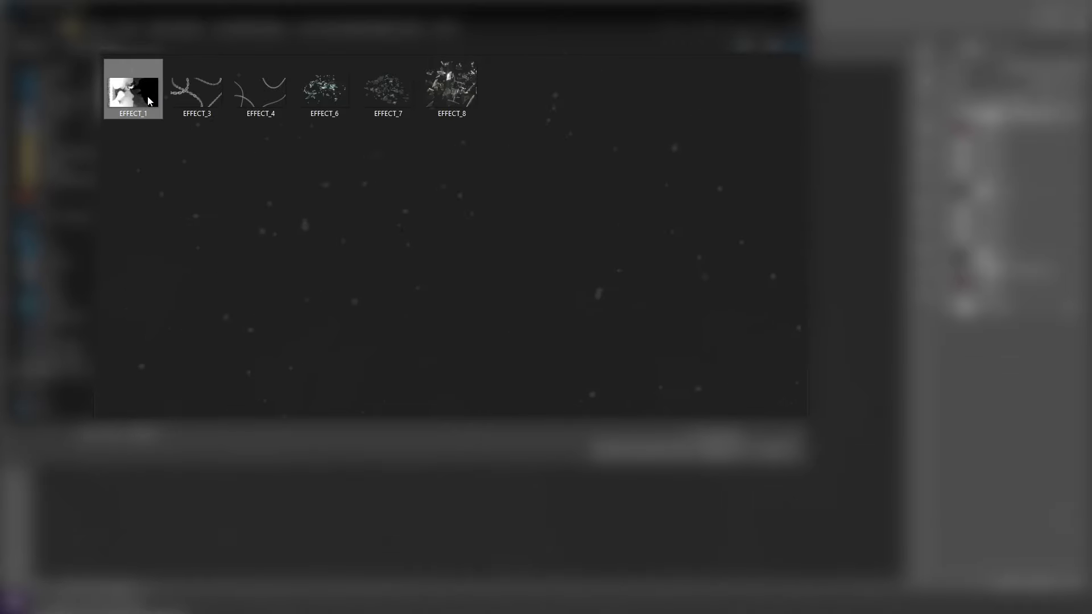
{"action": "key", "text": "Return"}
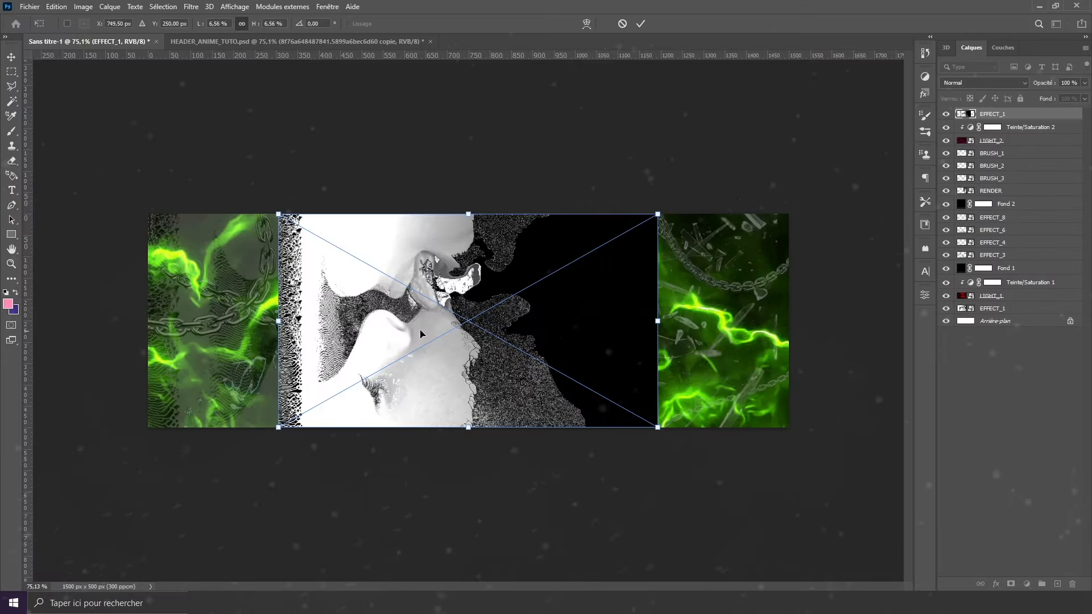
{"action": "right_click", "coordinate": [468, 327]}
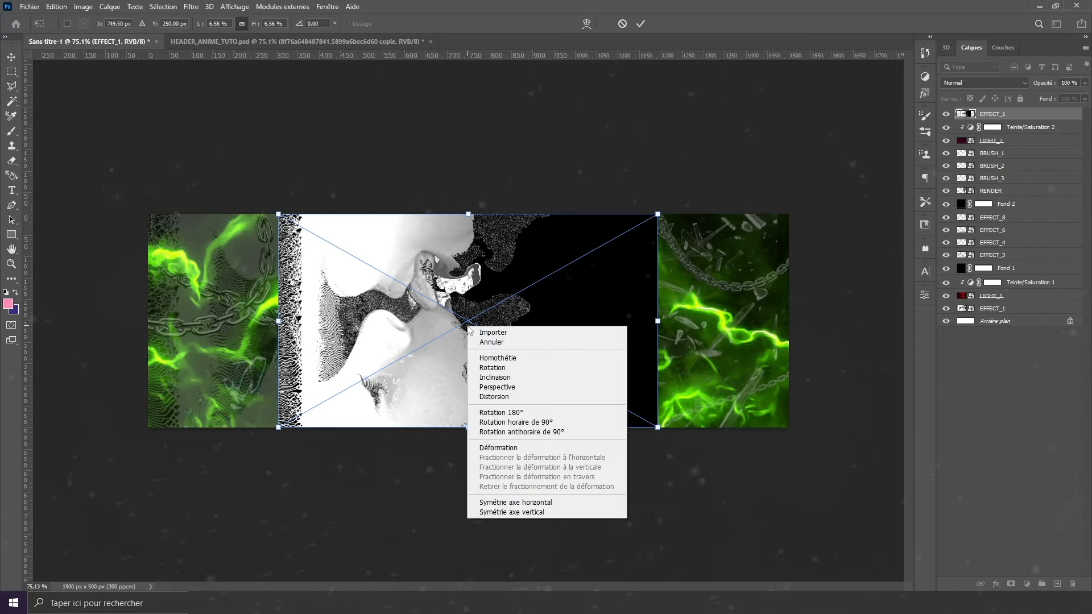
{"action": "left_click", "coordinate": [540, 503]}
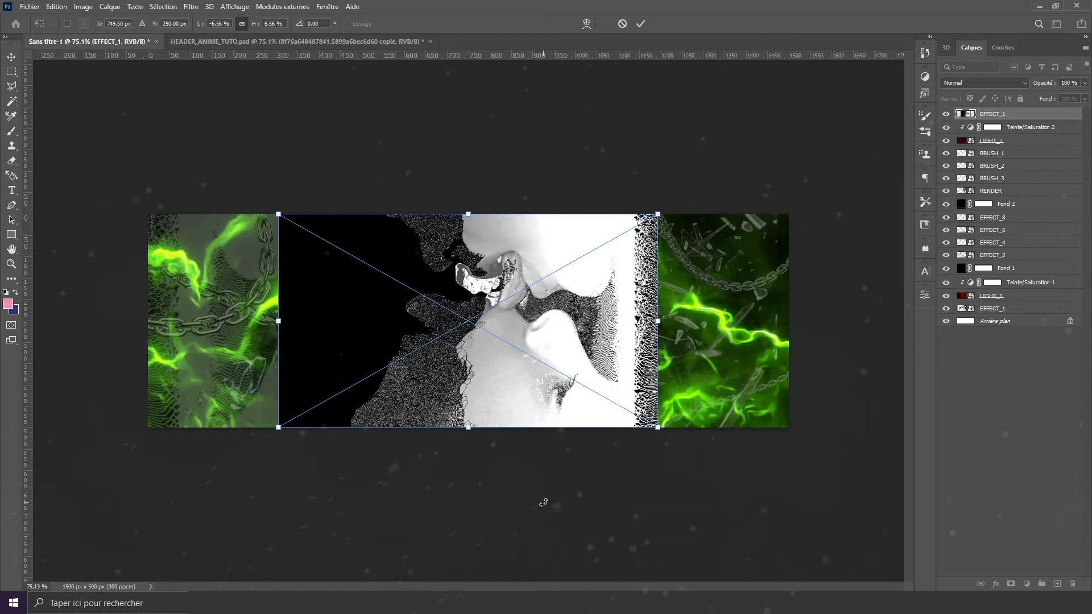
{"action": "left_click_drag", "start_coordinate": [513, 374], "coordinate": [644, 374]}
{"action": "left_click_drag", "start_coordinate": [409, 321], "coordinate": [148, 325]}
{"action": "key", "text": "Return"}
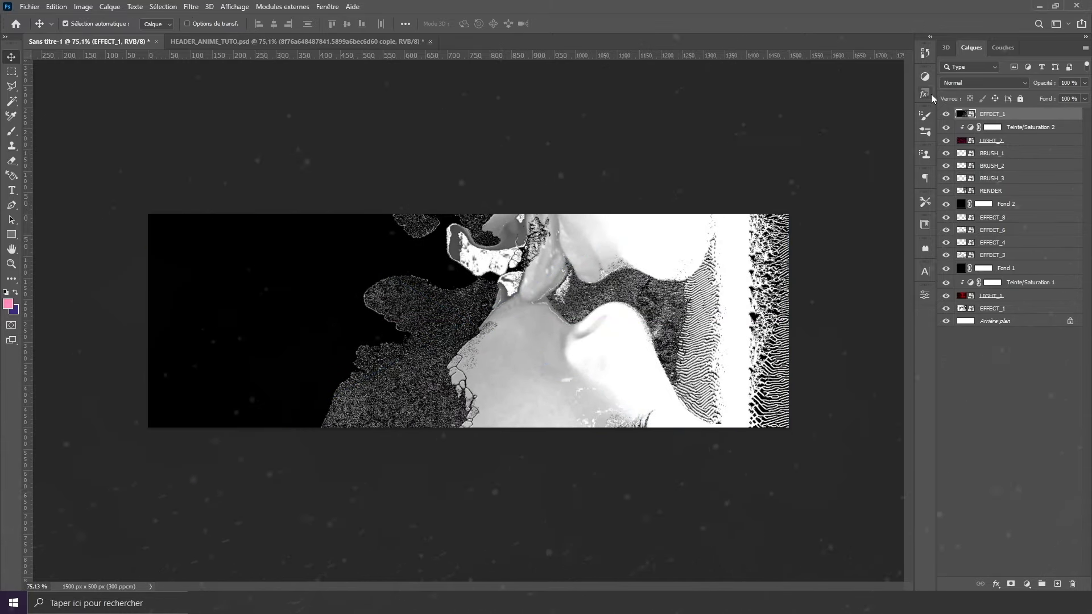
Set the top EFFECT_1 layer's blend mode to Exclusion and move it right to X 1029.50 px, Y 238.10 px.
{"action": "left_click", "coordinate": [969, 85]}
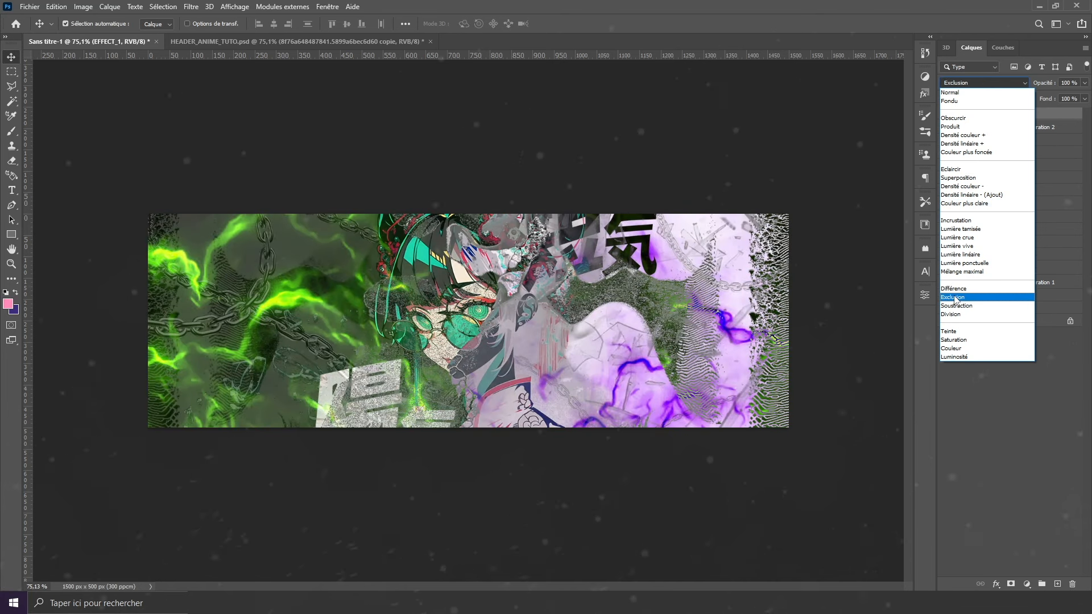
{"action": "left_click", "coordinate": [955, 299]}
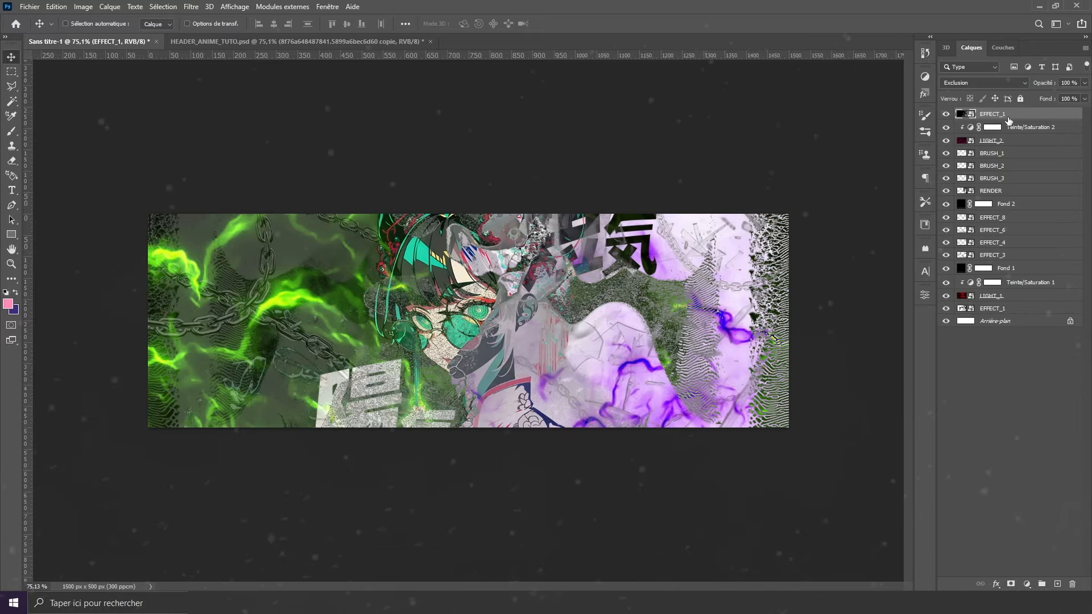
{"action": "key", "text": "ctrl+t"}
{"action": "left_click_drag", "start_coordinate": [579, 298], "coordinate": [699, 299]}
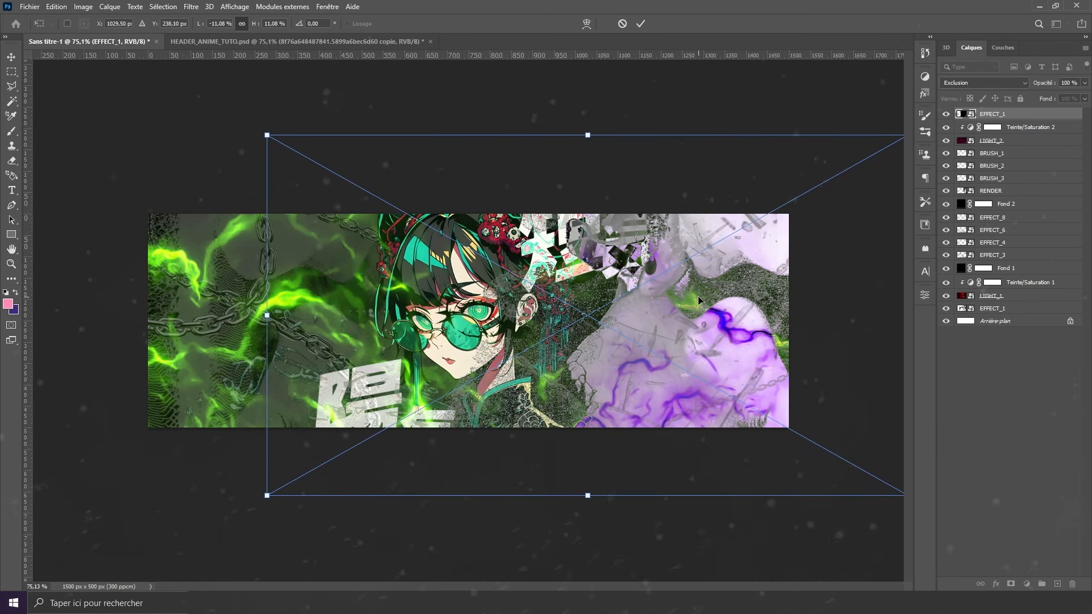
{"action": "key", "text": "Return"}
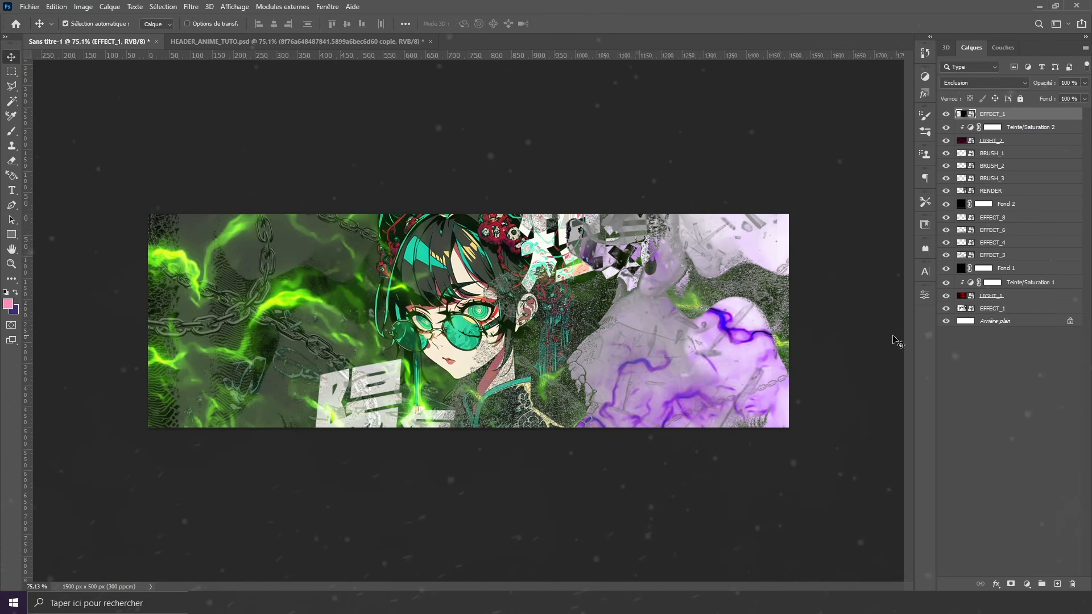
Embed the LIGHT_4 sparkle image above EFFECT_1, enlarge it over the banner's right half and set its blend mode to Densité linéaire - (Ajout).
{"action": "left_click", "coordinate": [29, 6]}
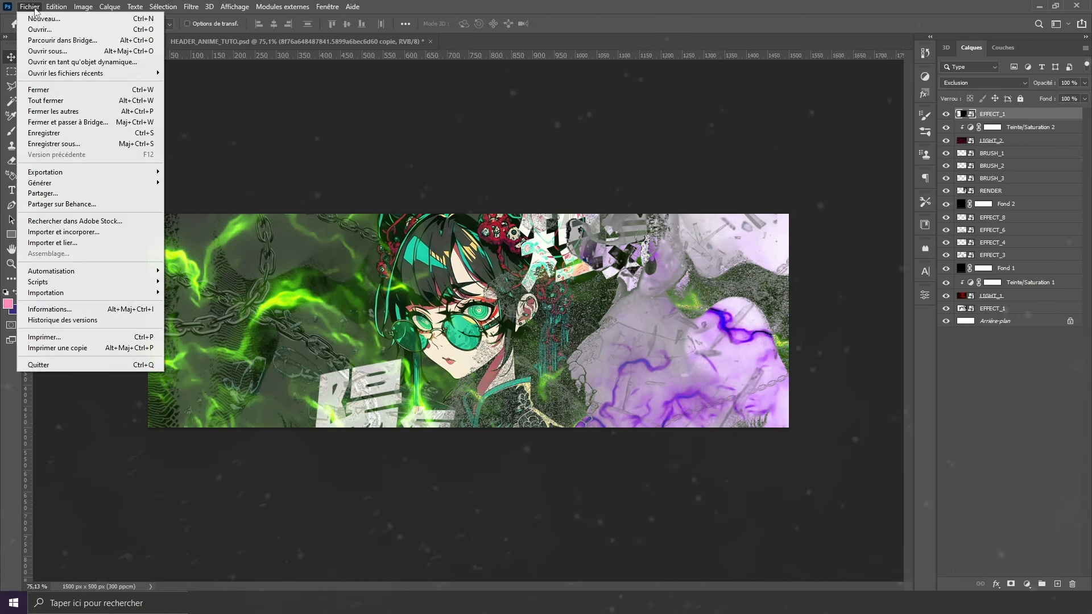
{"action": "left_click", "coordinate": [135, 232]}
{"action": "left_click", "coordinate": [325, 94]}
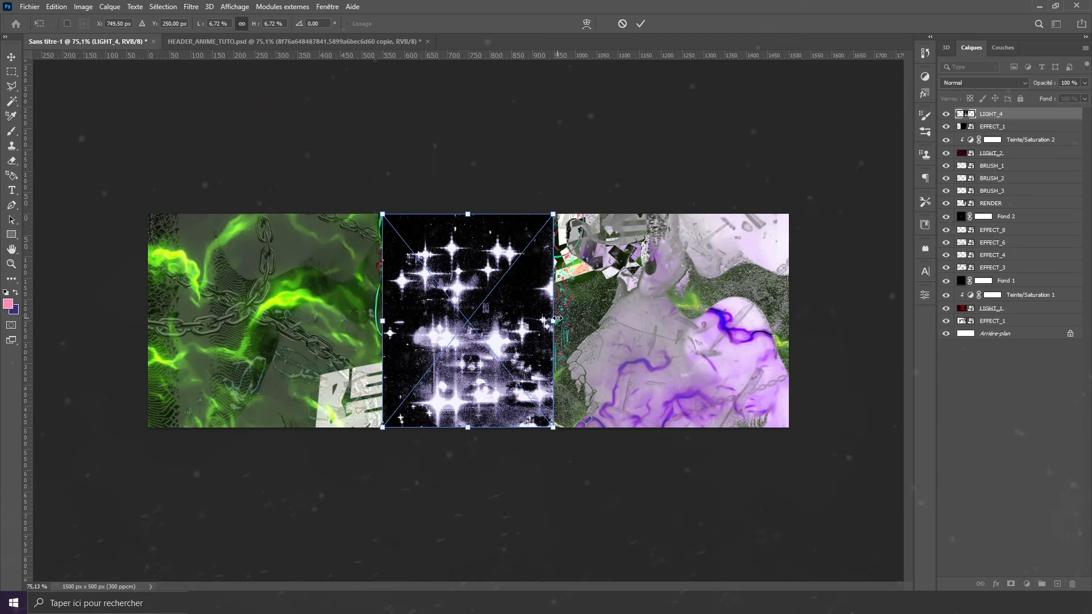
{"action": "left_click_drag", "start_coordinate": [554, 321], "coordinate": [656, 320]}
{"action": "left_click_drag", "start_coordinate": [559, 341], "coordinate": [660, 371]}
{"action": "key", "text": "Return"}
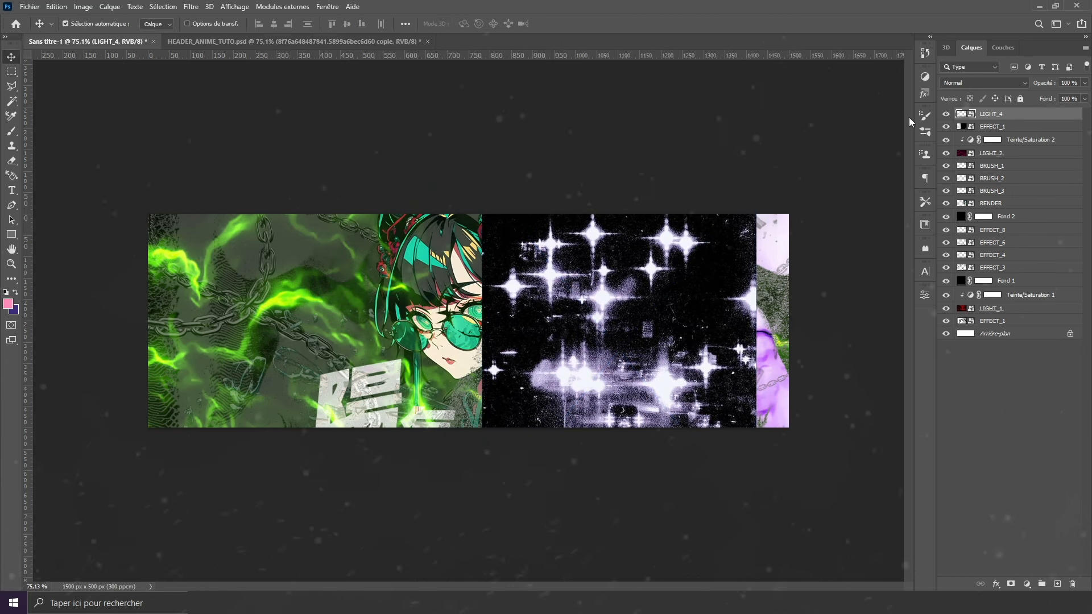
{"action": "left_click", "coordinate": [984, 82]}
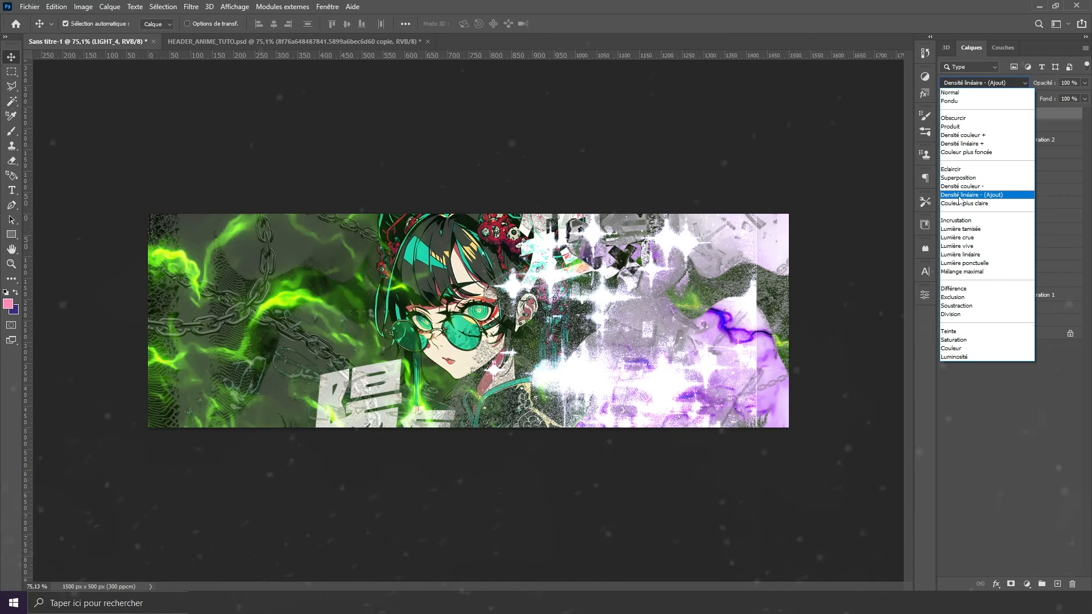
{"action": "left_click", "coordinate": [960, 199]}
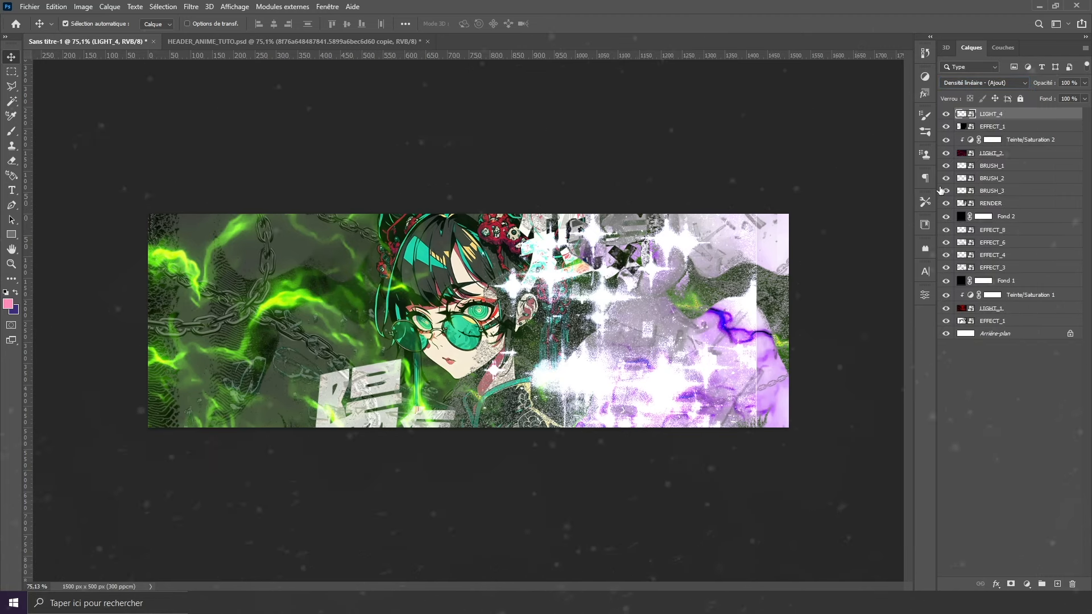
Duplicate LIGHT_4, flip the copy horizontally and place it at X 299.50 px, Y 474 px on the banner's left side.
{"action": "key", "text": "ctrl+j"}
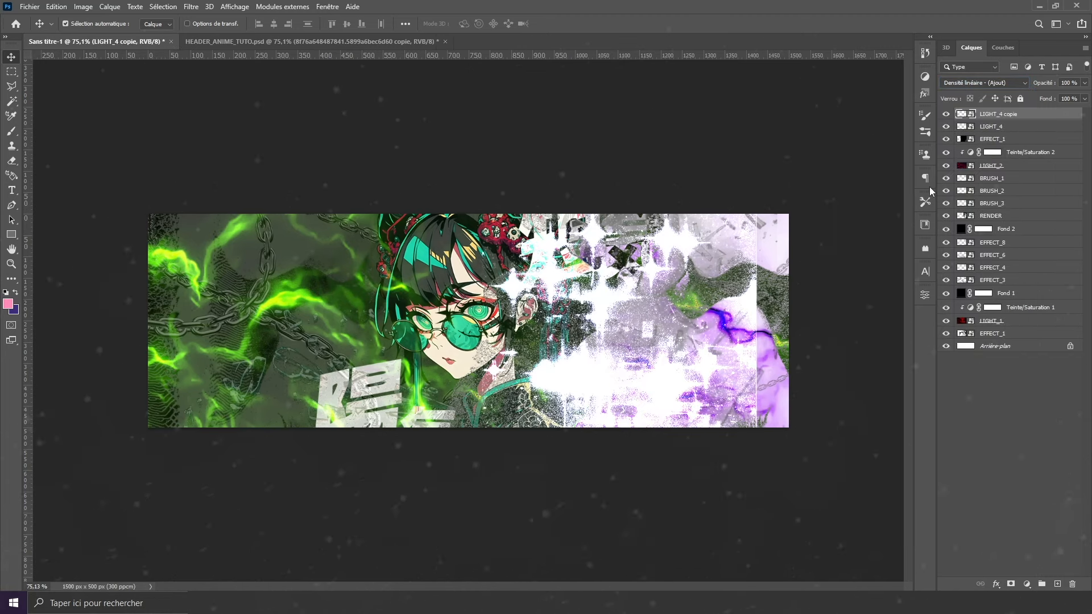
{"action": "key", "text": "ctrl+t"}
{"action": "left_click_drag", "start_coordinate": [636, 316], "coordinate": [375, 352]}
{"action": "right_click", "coordinate": [377, 342]}
{"action": "left_click", "coordinate": [452, 518]}
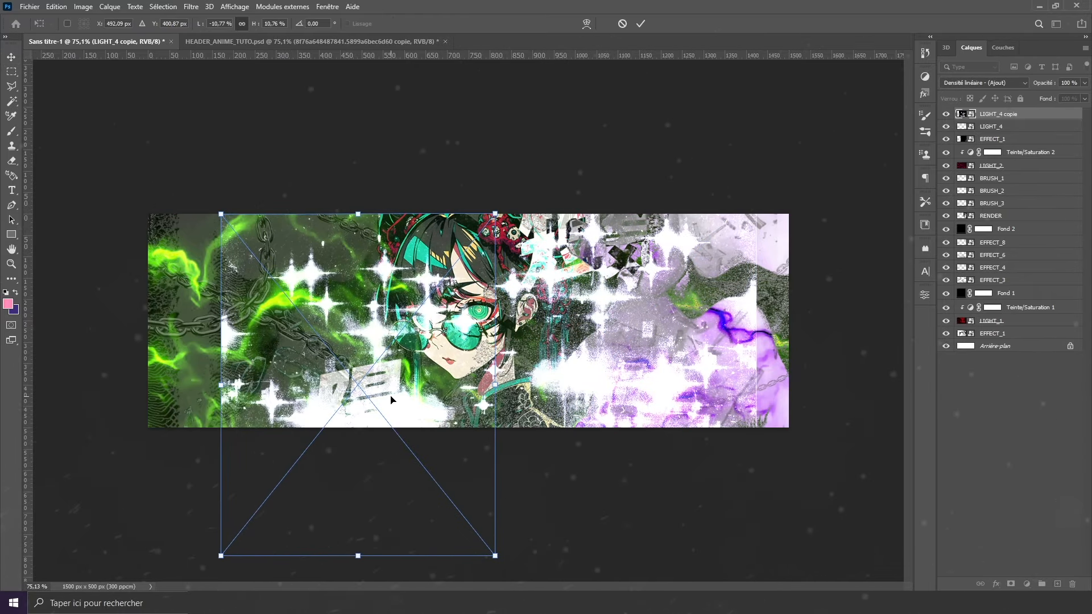
{"action": "left_click_drag", "start_coordinate": [391, 400], "coordinate": [312, 433]}
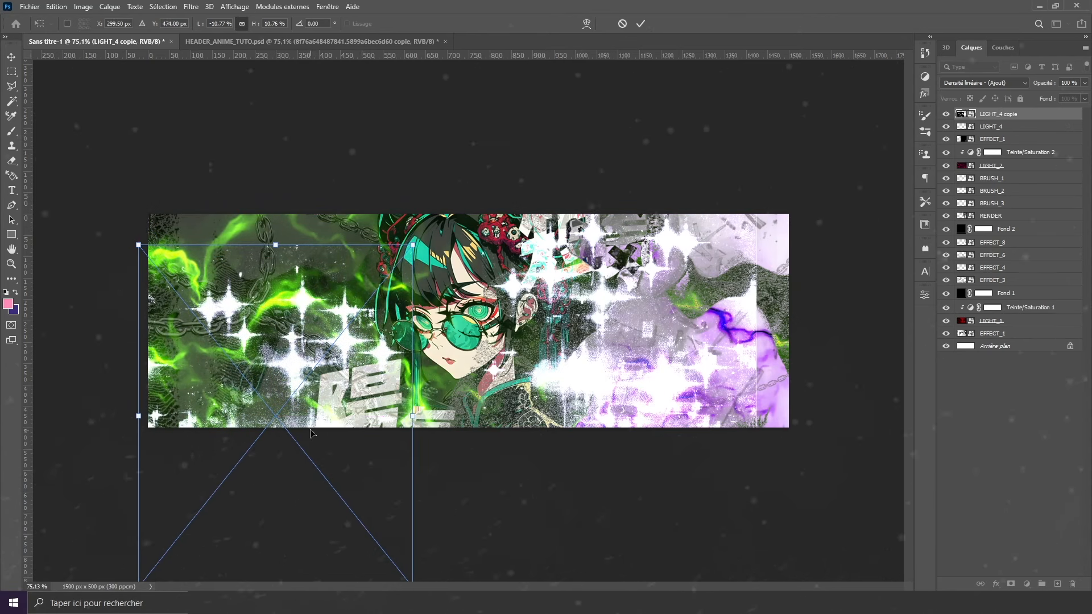
{"action": "key", "text": "Return"}
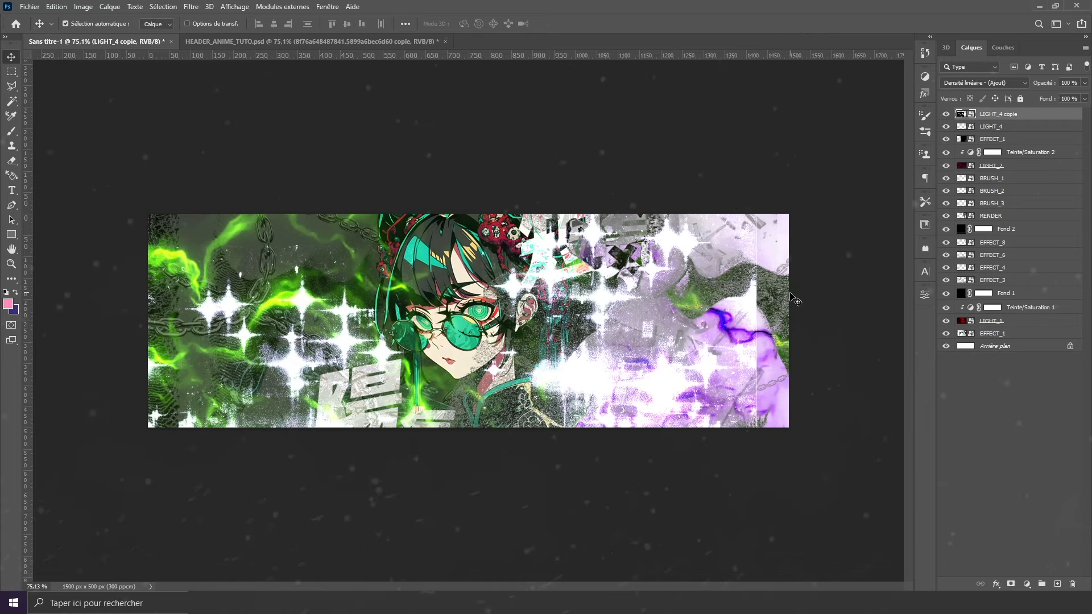
Check the LIGHT_4 layer by toggling its visibility, and hide the LIGHT_4 copie layer.
{"action": "scroll", "coordinate": [788, 307], "scroll_direction": "up", "scroll_amount": 3}
{"action": "scroll", "coordinate": [784, 319], "scroll_direction": "down", "scroll_amount": 3}
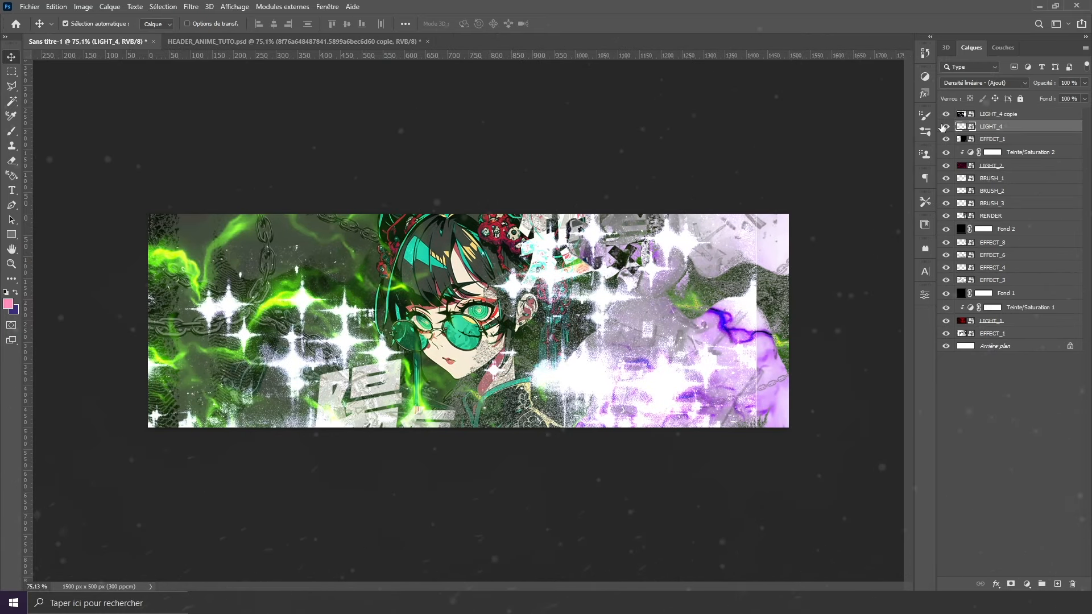
{"action": "left_click", "coordinate": [944, 126]}
{"action": "left_click", "coordinate": [944, 126]}
{"action": "left_click", "coordinate": [946, 114]}
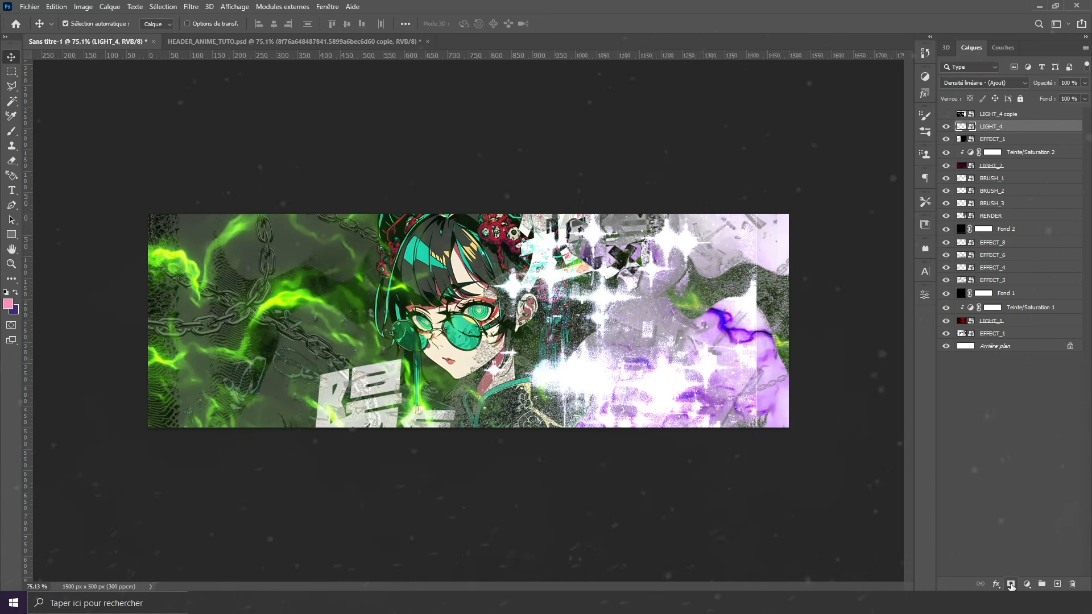
Add a layer mask to LIGHT_4 and confirm black 000000 as the foreground colour.
{"action": "left_click", "coordinate": [1011, 584]}
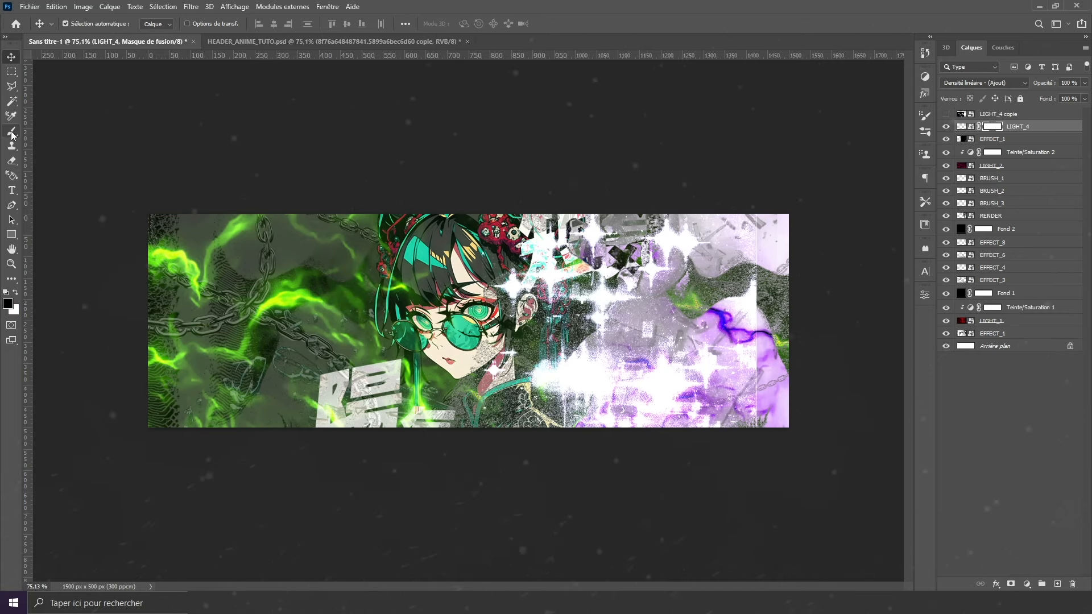
{"action": "left_click", "coordinate": [8, 304]}
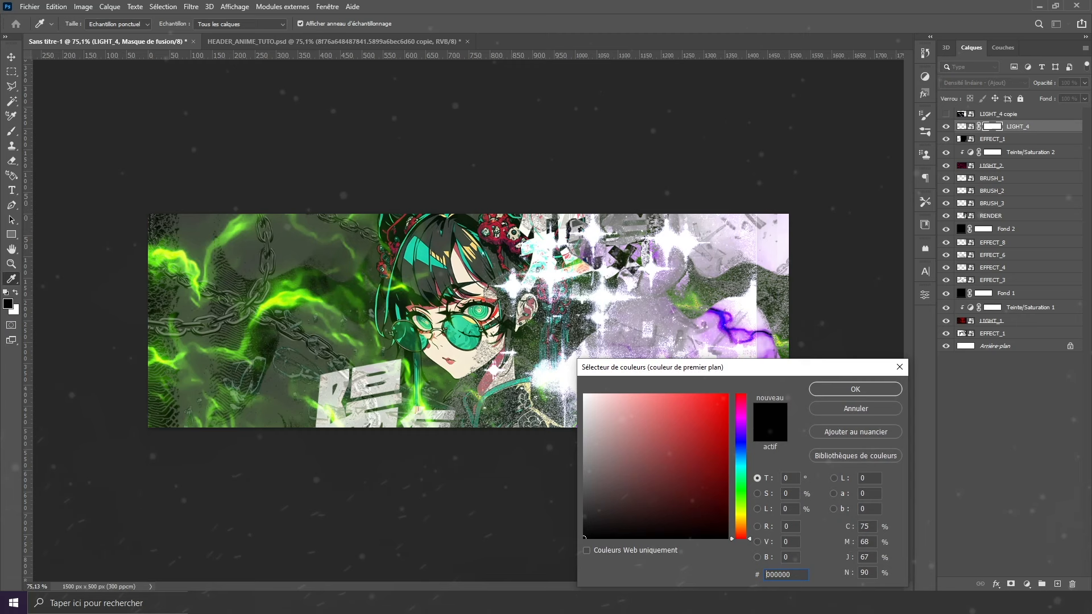
{"action": "left_click", "coordinate": [857, 387]}
Set up a soft round brush with minimum hardness and a diameter of about 295 px for painting on the LIGHT_4 mask.
{"action": "key", "text": "b"}
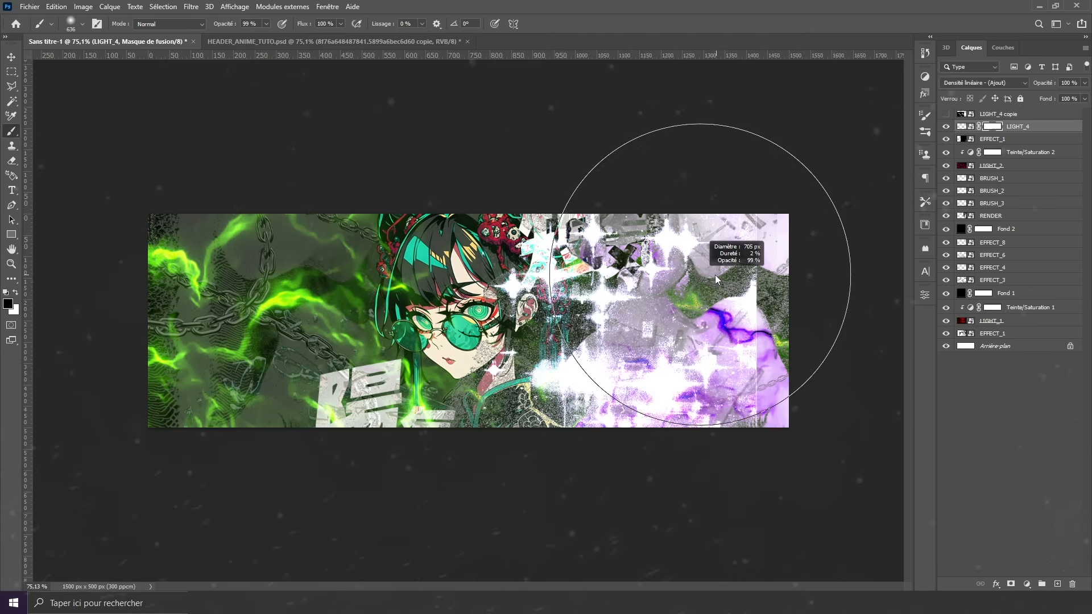
{"action": "left_click", "coordinate": [72, 24]}
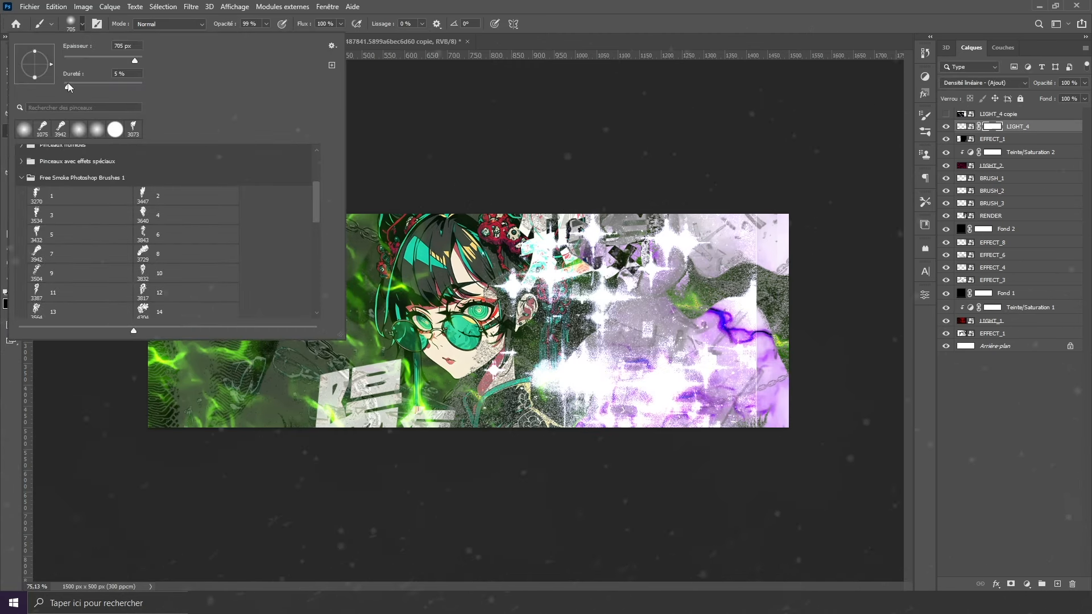
{"action": "left_click_drag", "start_coordinate": [68, 84], "coordinate": [63, 86]}
{"action": "key", "text": "Return"}
{"action": "left_click_drag", "start_coordinate": [538, 255], "coordinate": [454, 270]}
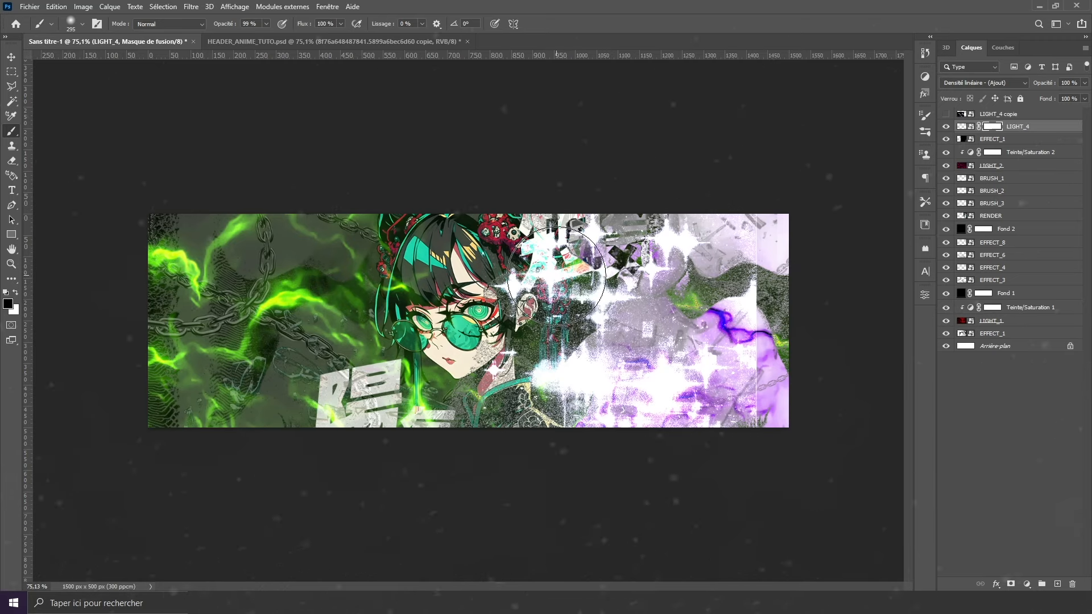
Paint black on the LIGHT_4 mask along the banner's right edge to hide the hard border of the light image.
{"action": "left_click_drag", "start_coordinate": [558, 260], "coordinate": [556, 260]}
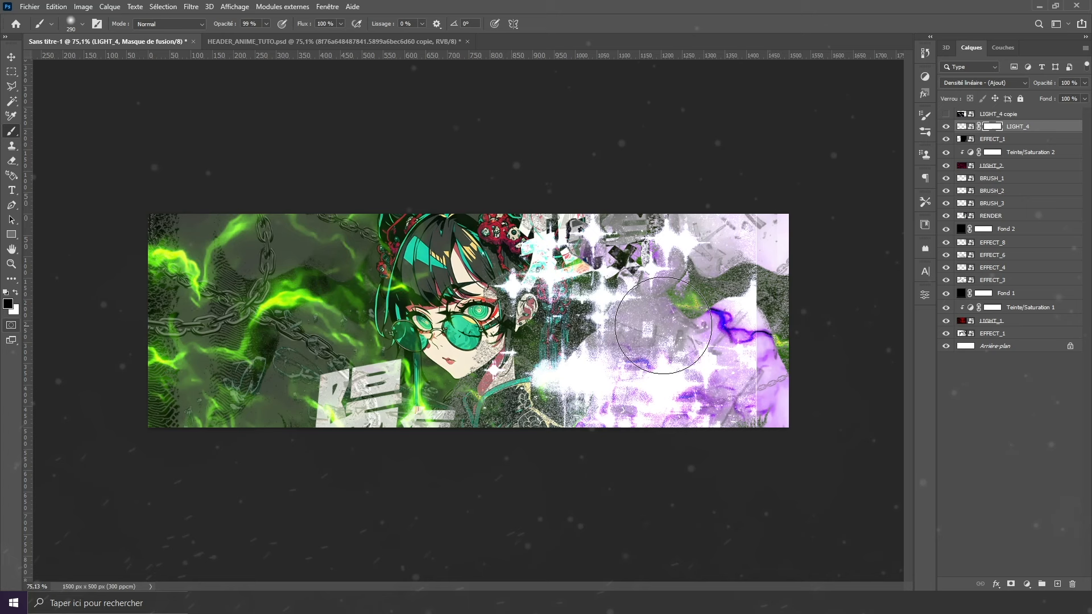
{"action": "mouse_move", "coordinate": [777, 256]}
{"action": "left_mouse_down"}
{"action": "mouse_move", "coordinate": [792, 219]}
{"action": "mouse_move", "coordinate": [775, 259]}
{"action": "mouse_move", "coordinate": [797, 439]}
{"action": "mouse_move", "coordinate": [804, 248]}
{"action": "mouse_move", "coordinate": [806, 446]}
{"action": "left_mouse_up"}
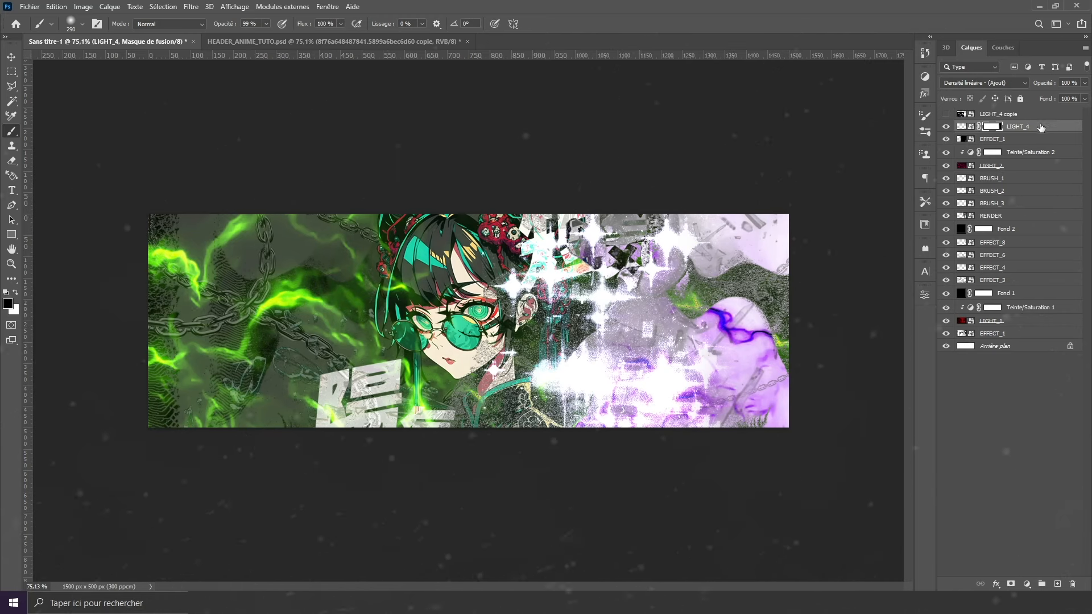
{"action": "left_click", "coordinate": [962, 126]}
Show LIGHT_4 copie, add a layer mask to it and paint black across the upper-left part of the banner.
{"action": "left_click", "coordinate": [946, 114]}
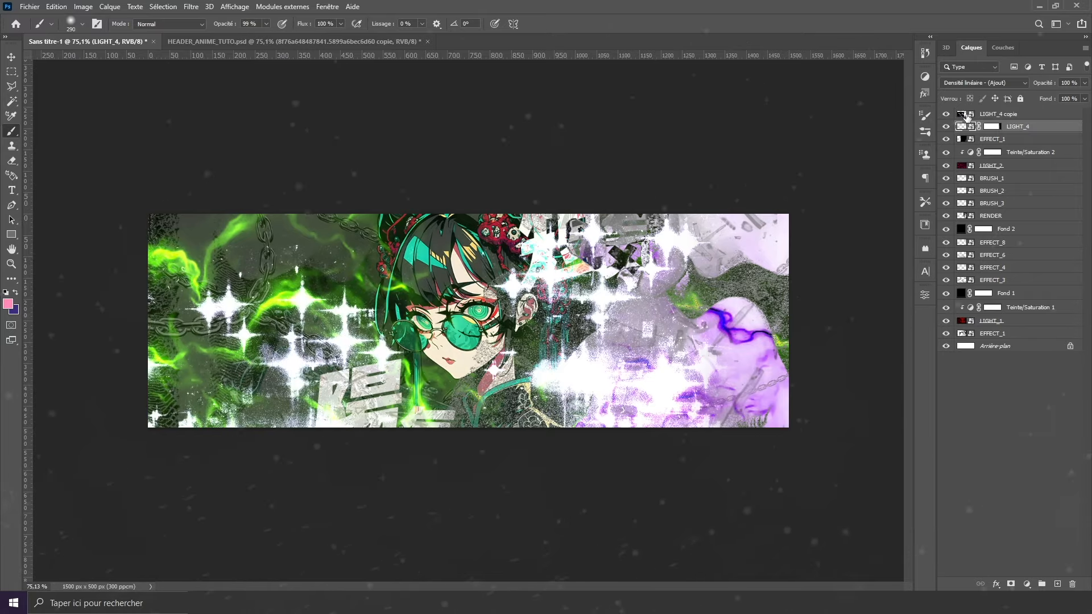
{"action": "left_click", "coordinate": [1012, 116]}
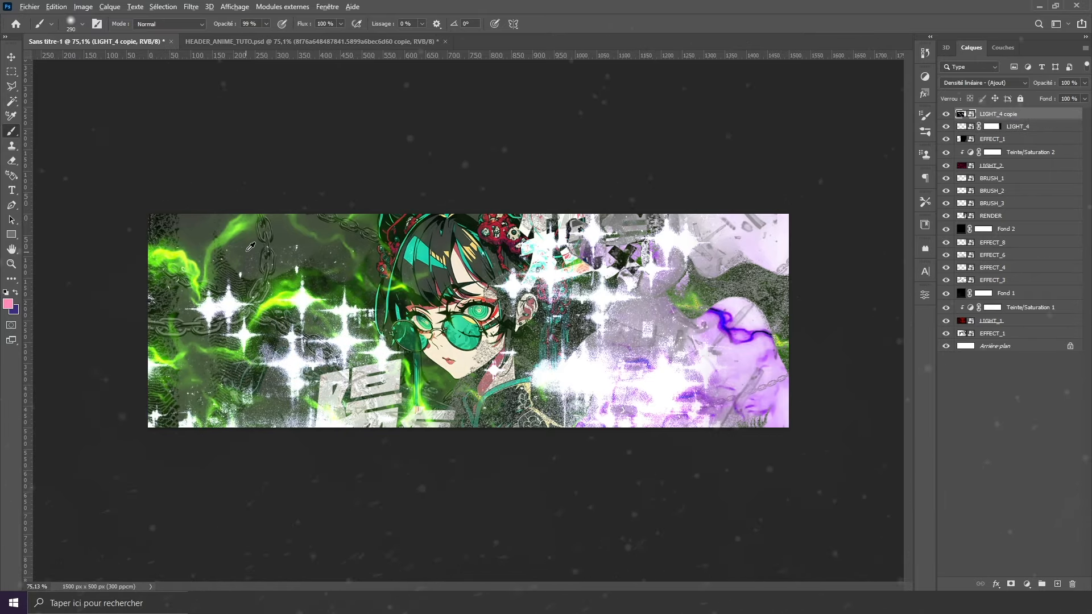
{"action": "scroll", "coordinate": [262, 243], "scroll_direction": "up", "scroll_amount": 3}
{"action": "scroll", "coordinate": [262, 242], "scroll_direction": "down", "scroll_amount": 4}
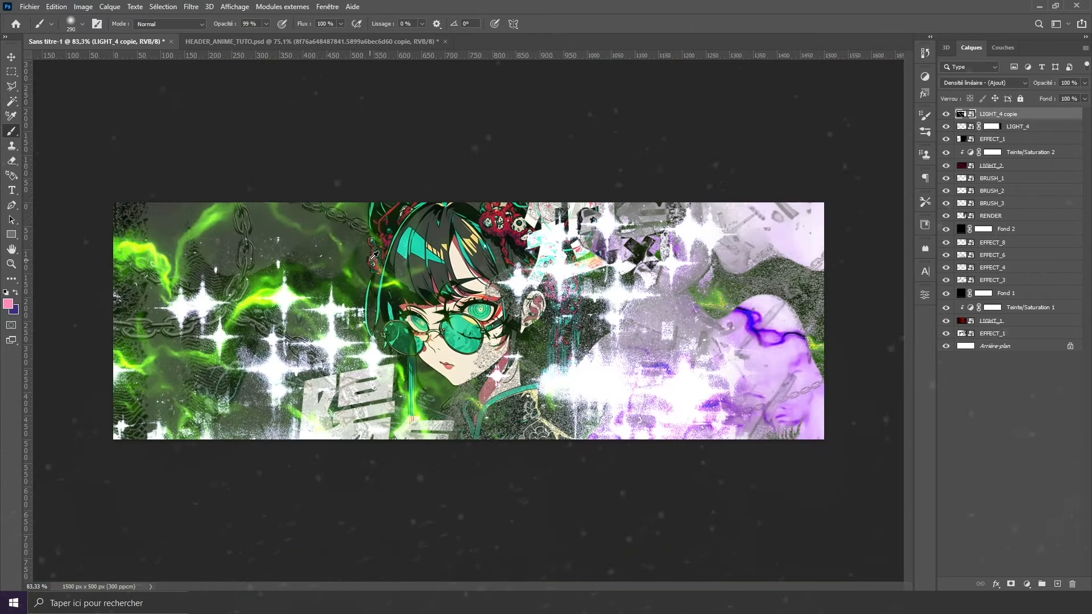
{"action": "left_click", "coordinate": [1010, 584]}
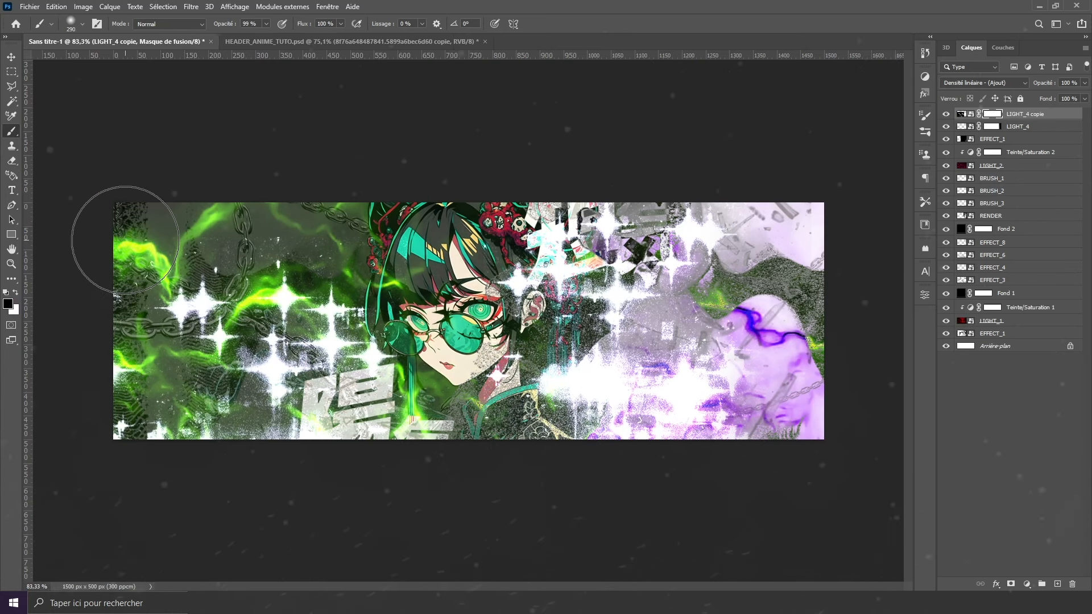
{"action": "mouse_move", "coordinate": [127, 240]}
{"action": "left_mouse_down"}
{"action": "mouse_move", "coordinate": [398, 212]}
{"action": "mouse_move", "coordinate": [387, 229]}
{"action": "mouse_move", "coordinate": [372, 221]}
{"action": "mouse_move", "coordinate": [408, 258]}
{"action": "mouse_move", "coordinate": [363, 216]}
{"action": "left_mouse_up"}
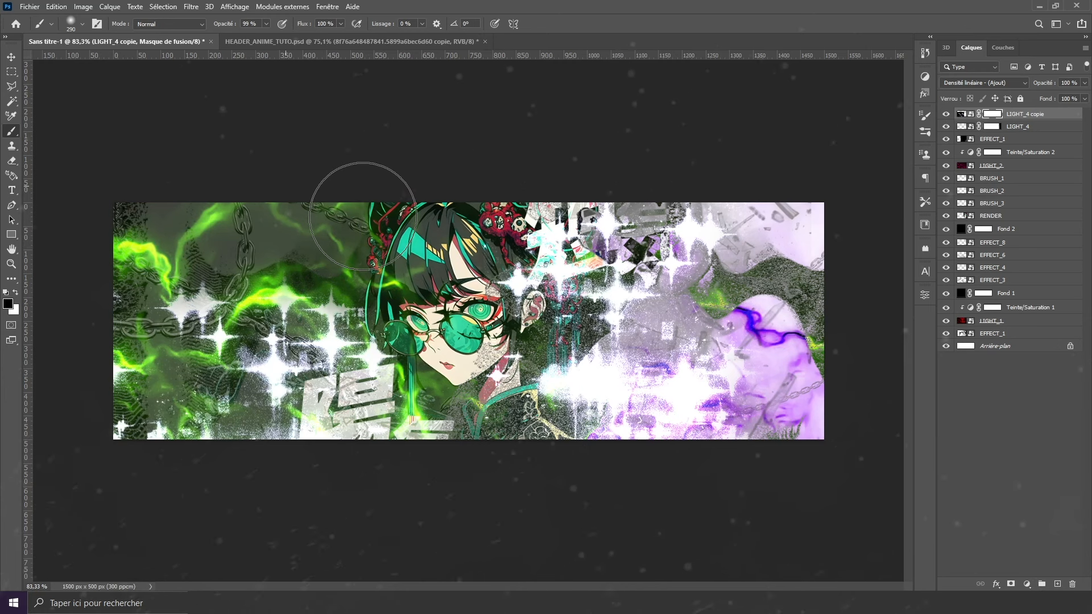
{"action": "left_click", "coordinate": [10, 57]}
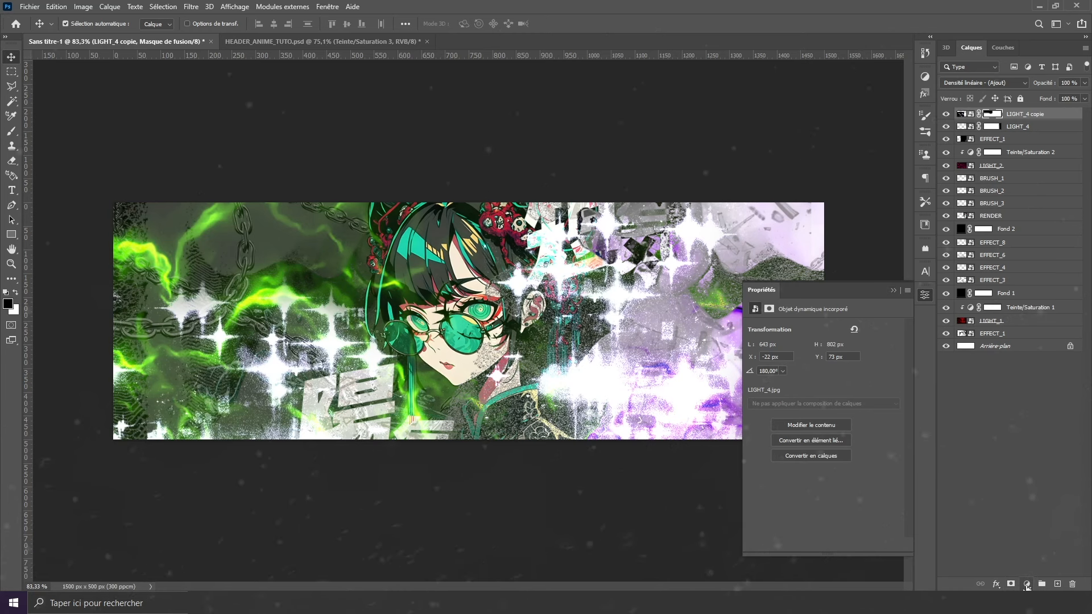
Add a Teinte/Saturation adjustment layer above LIGHT_4 copie and set its hue to +165.
{"action": "left_click", "coordinate": [1028, 586]}
{"action": "left_click", "coordinate": [998, 478]}
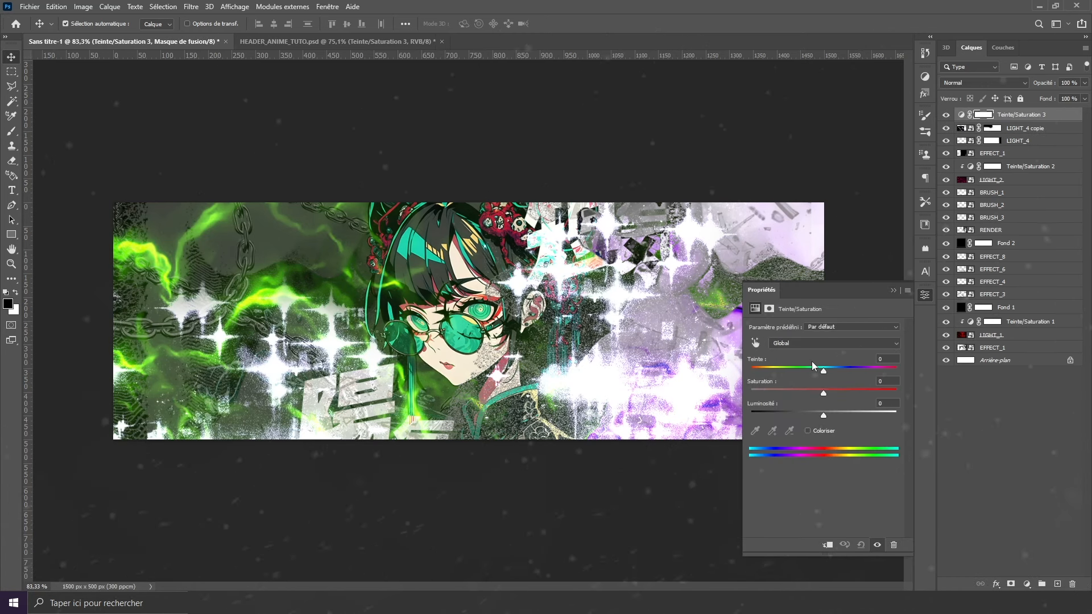
{"action": "left_click_drag", "start_coordinate": [823, 370], "coordinate": [893, 373]}
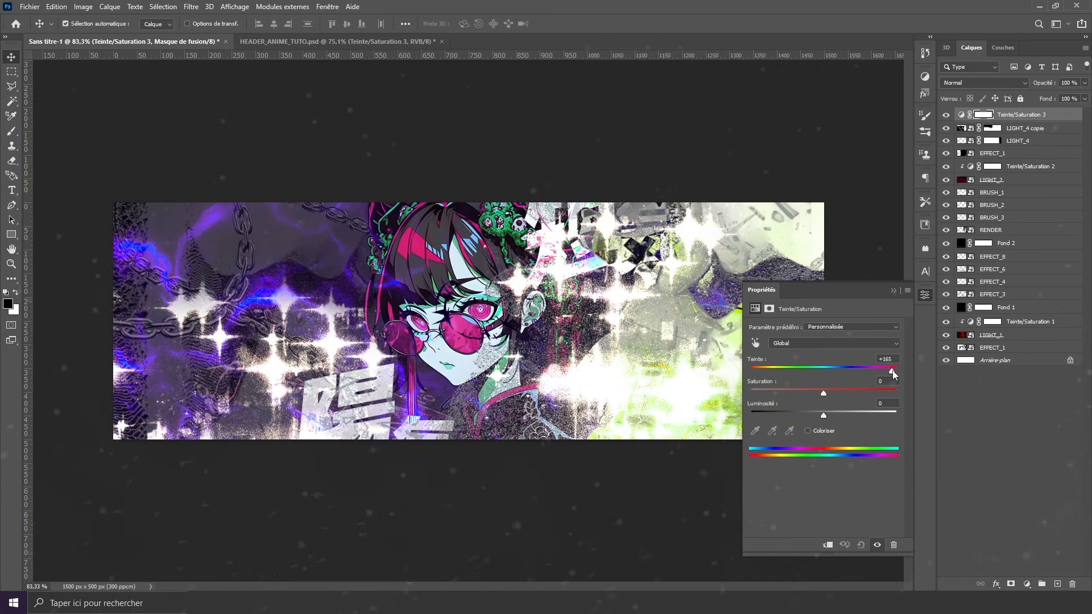
{"action": "left_click", "coordinate": [893, 290]}
Paint black with a soft brush on the Teinte/Saturation 3 mask over the banner's left side, the character and the purple areas needing original colours.
{"action": "scroll", "coordinate": [765, 391], "scroll_direction": "up", "scroll_amount": 1}
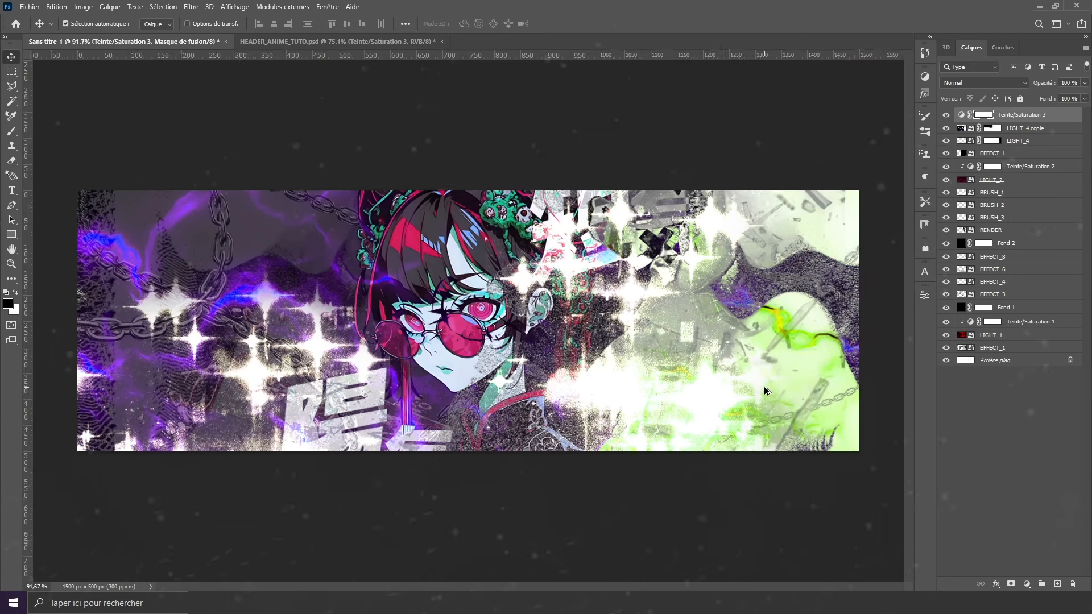
{"action": "scroll", "coordinate": [765, 392], "scroll_direction": "up", "scroll_amount": 3}
{"action": "scroll", "coordinate": [759, 398], "scroll_direction": "down", "scroll_amount": 4}
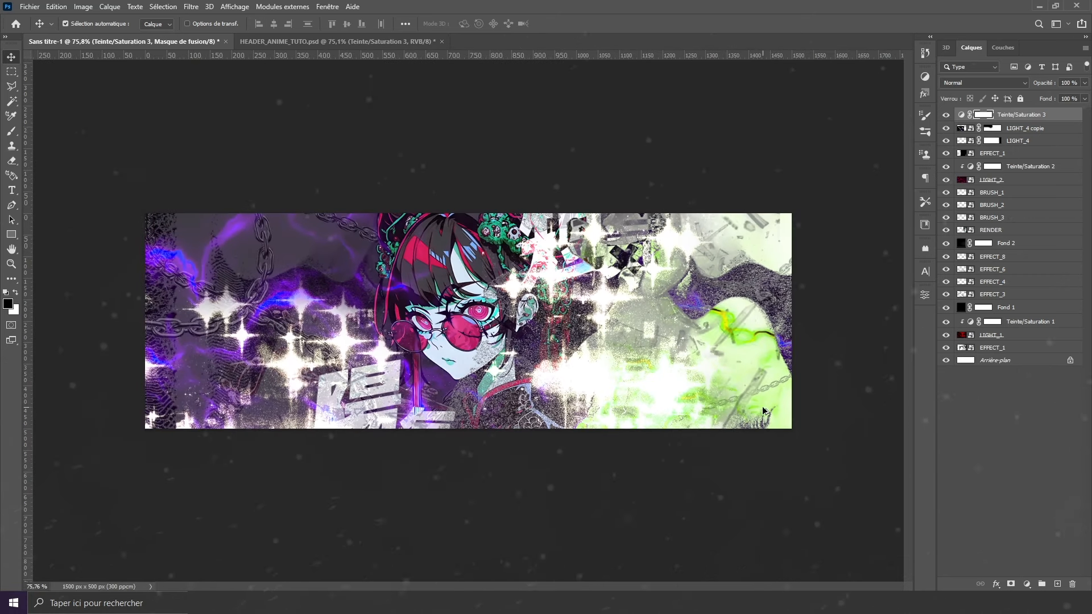
{"action": "scroll", "coordinate": [751, 404], "scroll_direction": "up", "scroll_amount": 2}
{"action": "scroll", "coordinate": [479, 396], "scroll_direction": "down", "scroll_amount": 2}
{"action": "left_click", "coordinate": [9, 134]}
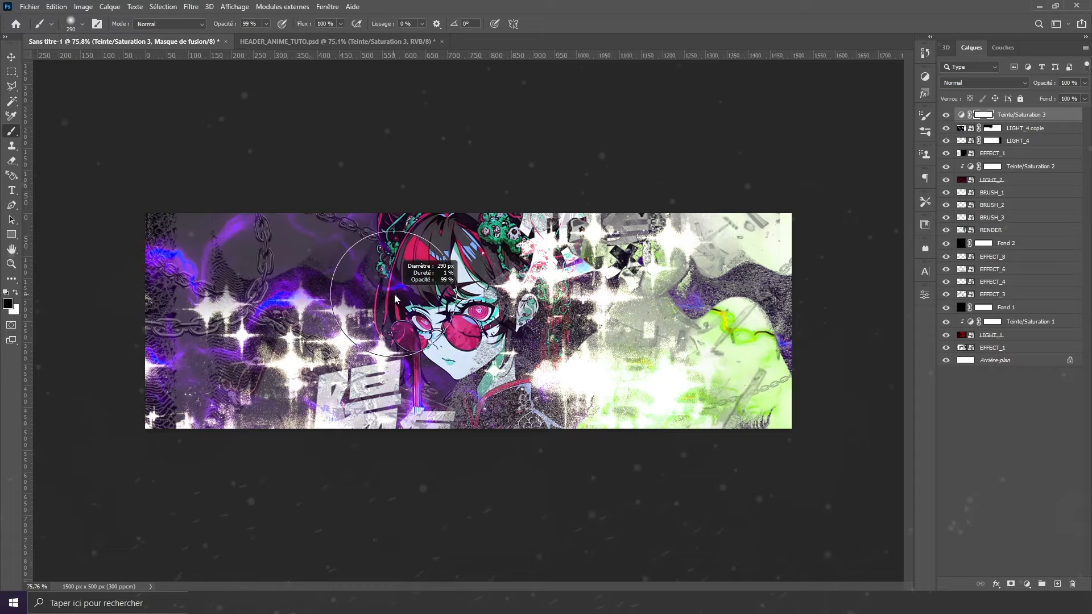
{"action": "mouse_move", "coordinate": [393, 293]}
{"action": "left_mouse_down"}
{"action": "mouse_move", "coordinate": [185, 248]}
{"action": "mouse_move", "coordinate": [201, 403]}
{"action": "mouse_move", "coordinate": [253, 129]}
{"action": "mouse_move", "coordinate": [306, 435]}
{"action": "mouse_move", "coordinate": [356, 183]}
{"action": "mouse_move", "coordinate": [333, 354]}
{"action": "mouse_move", "coordinate": [364, 353]}
{"action": "mouse_move", "coordinate": [416, 225]}
{"action": "mouse_move", "coordinate": [423, 393]}
{"action": "mouse_move", "coordinate": [464, 202]}
{"action": "mouse_move", "coordinate": [496, 201]}
{"action": "mouse_move", "coordinate": [514, 231]}
{"action": "mouse_move", "coordinate": [629, 257]}
{"action": "mouse_move", "coordinate": [676, 357]}
{"action": "mouse_move", "coordinate": [756, 278]}
{"action": "mouse_move", "coordinate": [728, 327]}
{"action": "mouse_move", "coordinate": [725, 302]}
{"action": "mouse_move", "coordinate": [614, 303]}
{"action": "mouse_move", "coordinate": [701, 303]}
{"action": "mouse_move", "coordinate": [747, 282]}
{"action": "mouse_move", "coordinate": [770, 294]}
{"action": "mouse_move", "coordinate": [798, 349]}
{"action": "left_mouse_up"}
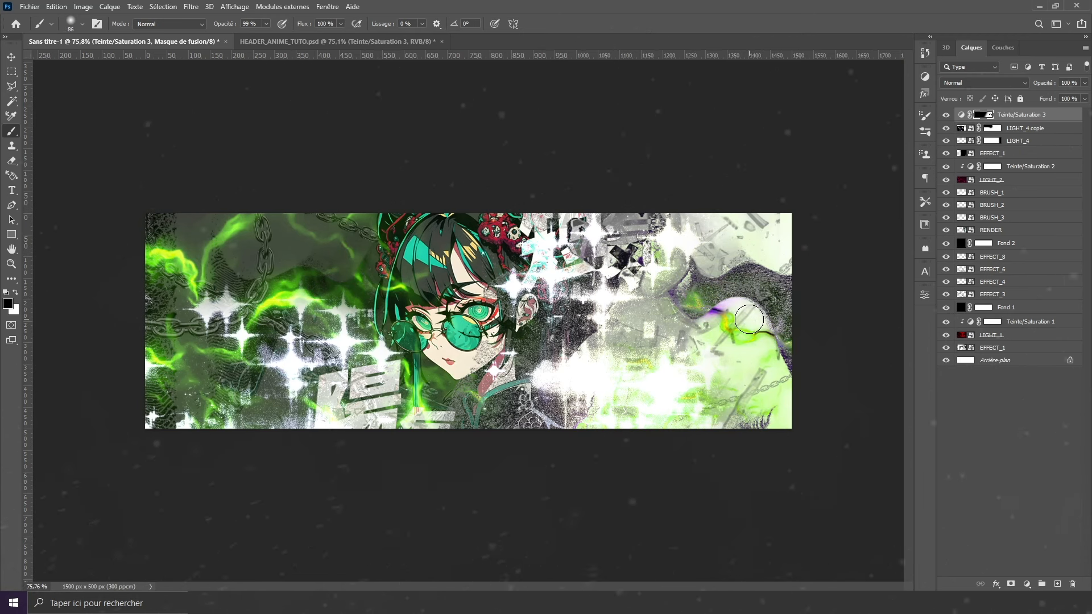
Switch to white and paint the Teinte/Saturation 3 mask over the pale shape on the right to restore the hue shift there.
{"action": "key", "text": "x"}
{"action": "left_click_drag", "start_coordinate": [718, 317], "coordinate": [762, 327]}
{"action": "scroll", "coordinate": [656, 317], "scroll_direction": "down", "scroll_amount": 3}
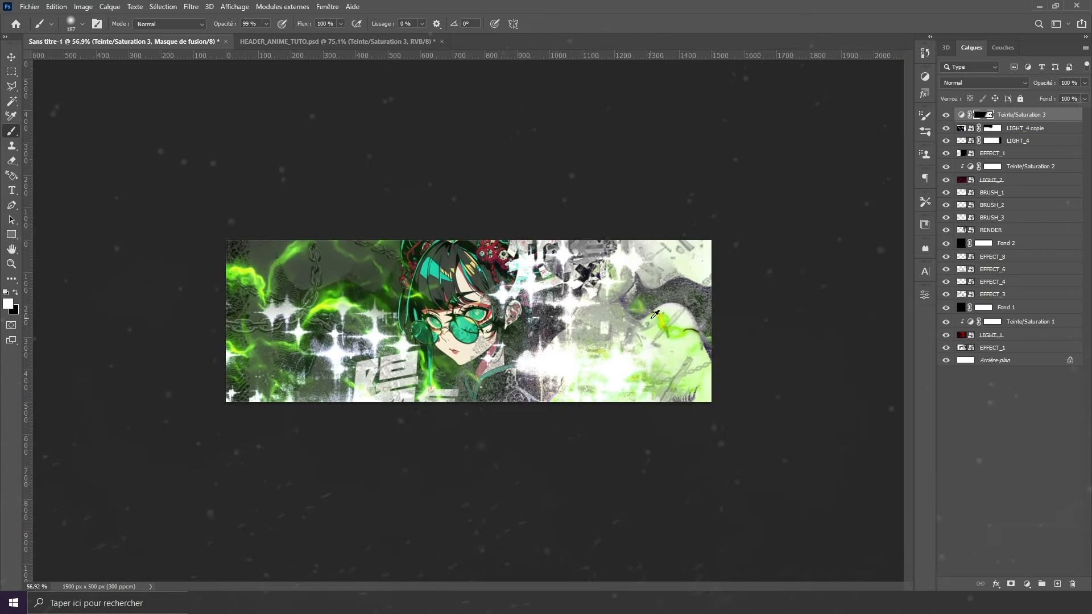
{"action": "scroll", "coordinate": [660, 321], "scroll_direction": "up", "scroll_amount": 5}
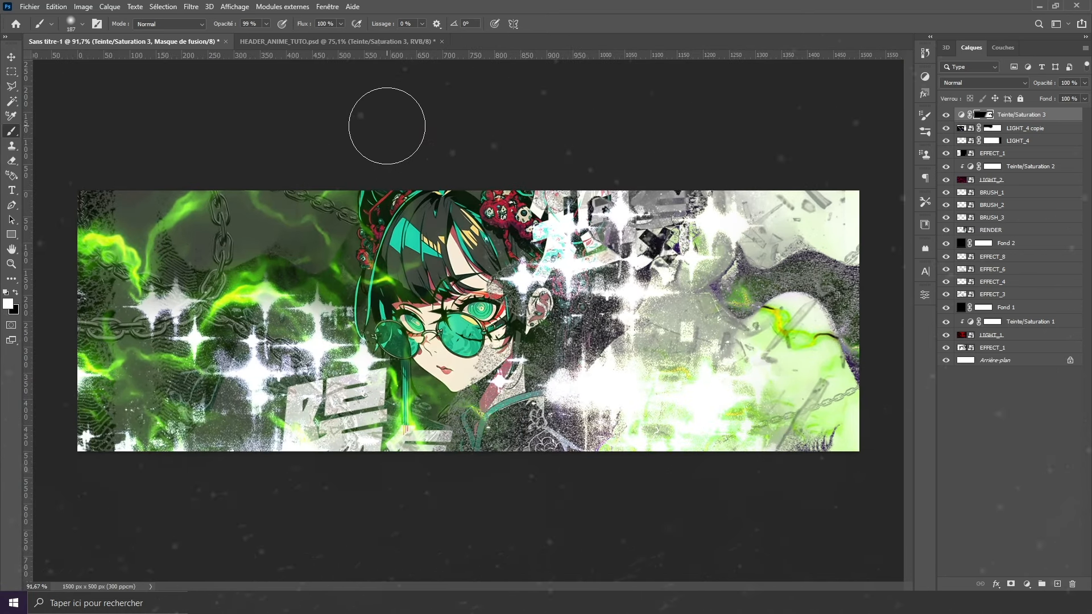
{"action": "scroll", "coordinate": [390, 122], "scroll_direction": "down", "scroll_amount": 3}
{"action": "scroll", "coordinate": [397, 279], "scroll_direction": "up", "scroll_amount": 2}
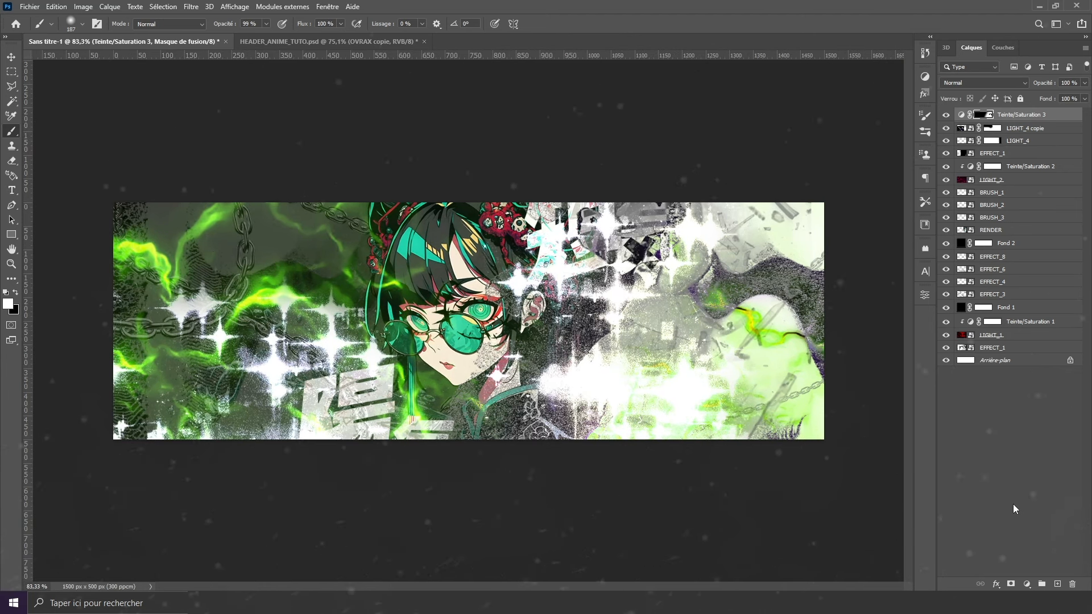
Create a new top layer and add the white text OVRAX in Cactus Jack Alternate across the character's face.
{"action": "left_click", "coordinate": [1058, 584]}
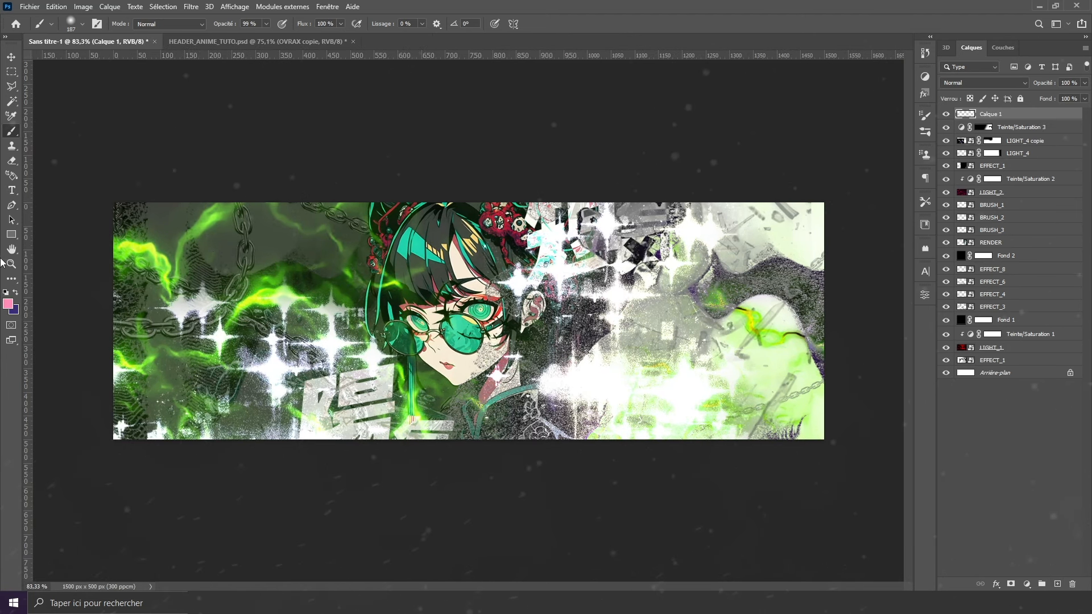
{"action": "left_click", "coordinate": [12, 190]}
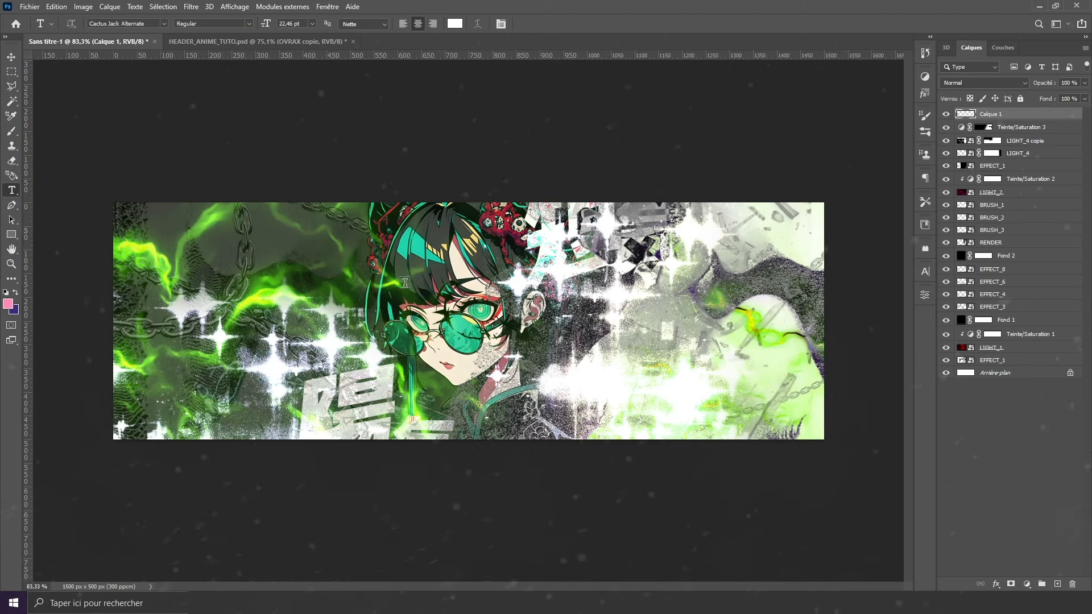
{"action": "left_click", "coordinate": [428, 303]}
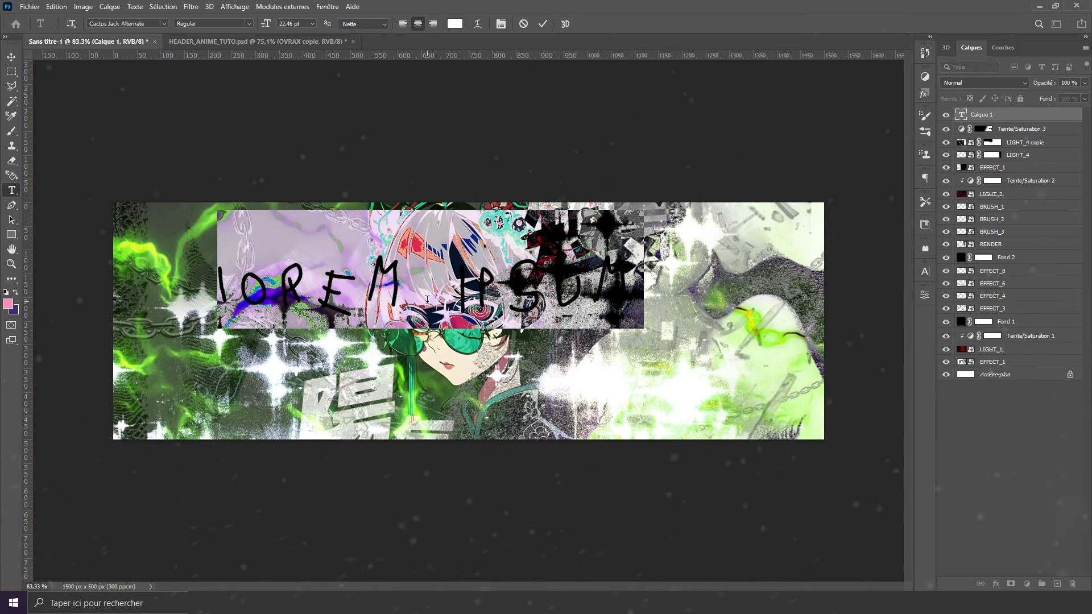
{"action": "key", "text": "BackSpace"}
{"action": "type", "text": "OVR"}
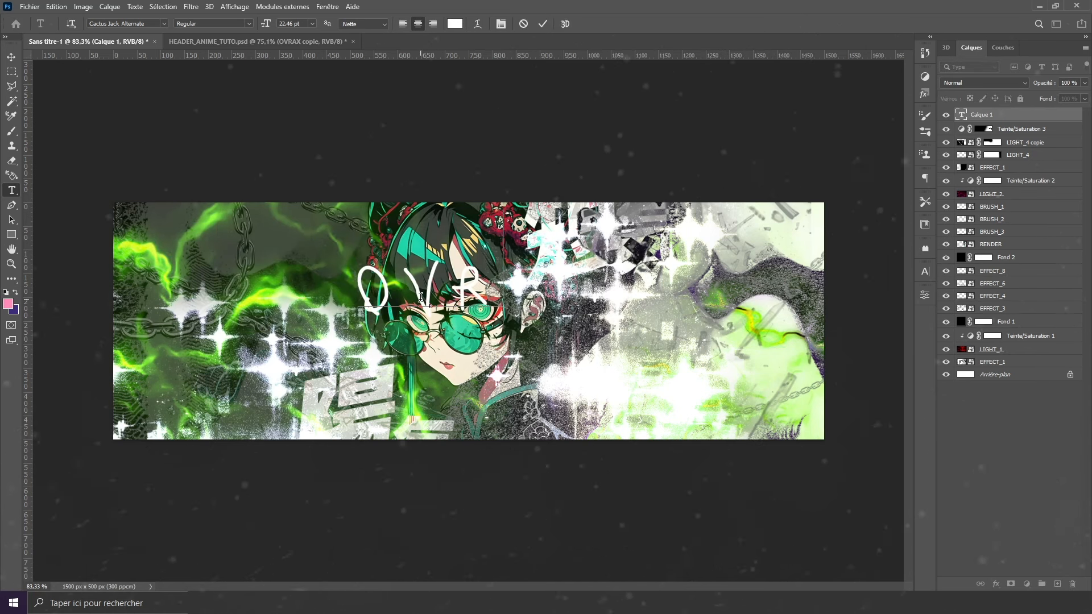
{"action": "type", "text": "AX"}
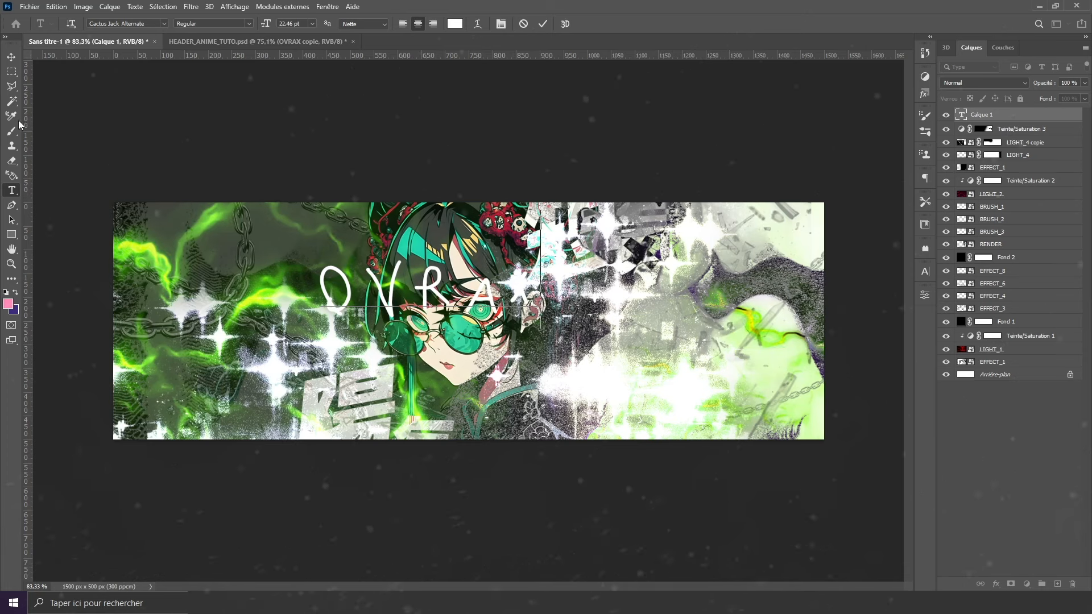
{"action": "left_click", "coordinate": [12, 57]}
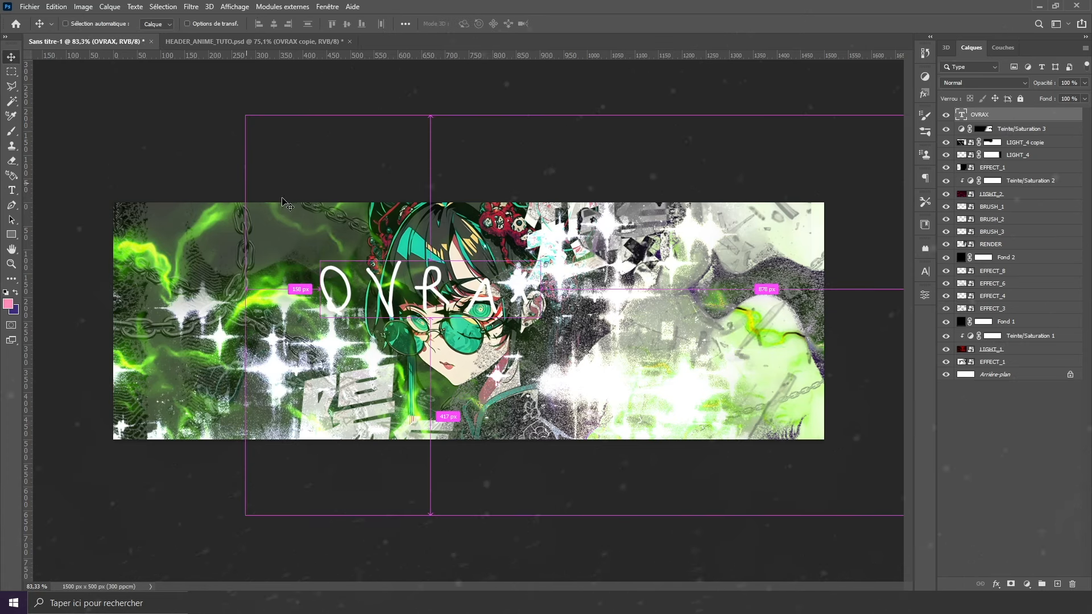
Scale the OVRAX text to 169.30% and place it at about X 731 px, Y 185 px.
{"action": "key", "text": "ctrl+t"}
{"action": "left_click_drag", "start_coordinate": [538, 328], "coordinate": [689, 407]}
{"action": "left_click_drag", "start_coordinate": [616, 359], "coordinate": [569, 339]}
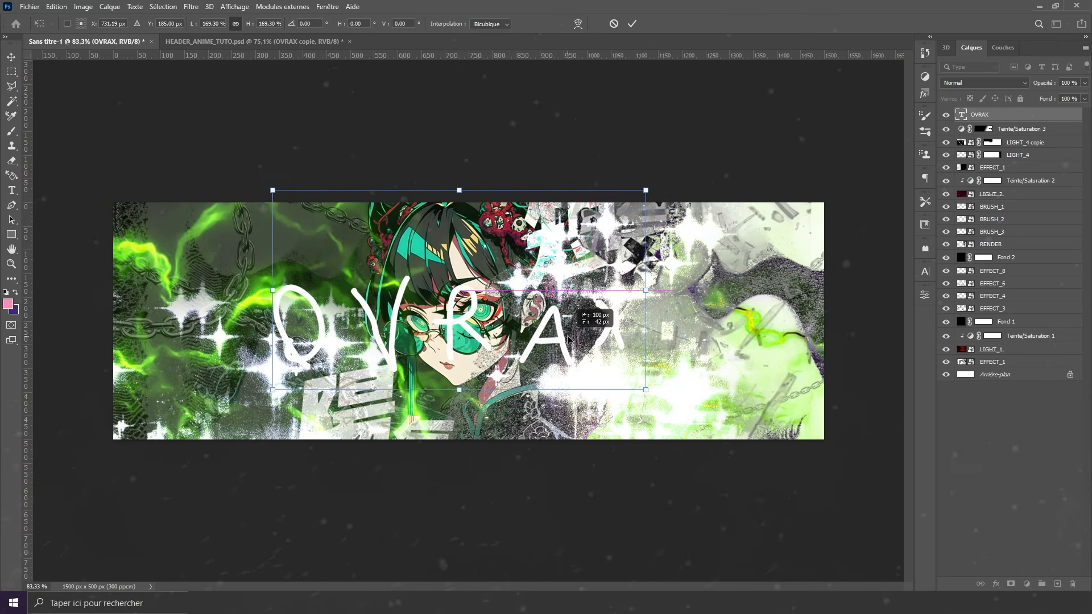
{"action": "key", "text": "Return"}
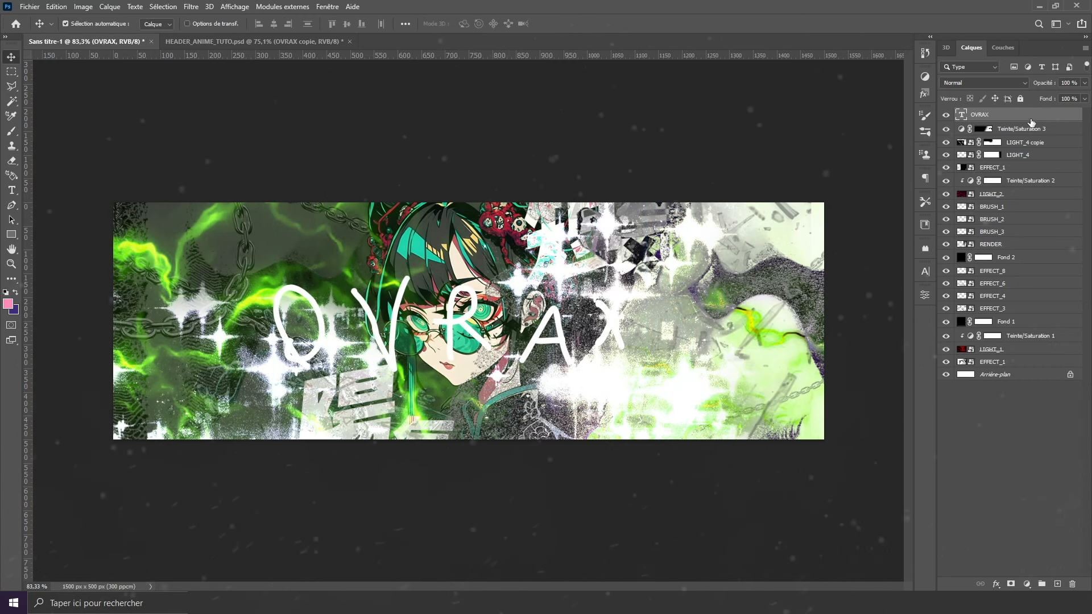
Rasterize the OVRAX text and centre it on the banner at X 749.50 px, Y 250 px.
{"action": "right_click", "coordinate": [1031, 123]}
{"action": "left_click", "coordinate": [927, 257]}
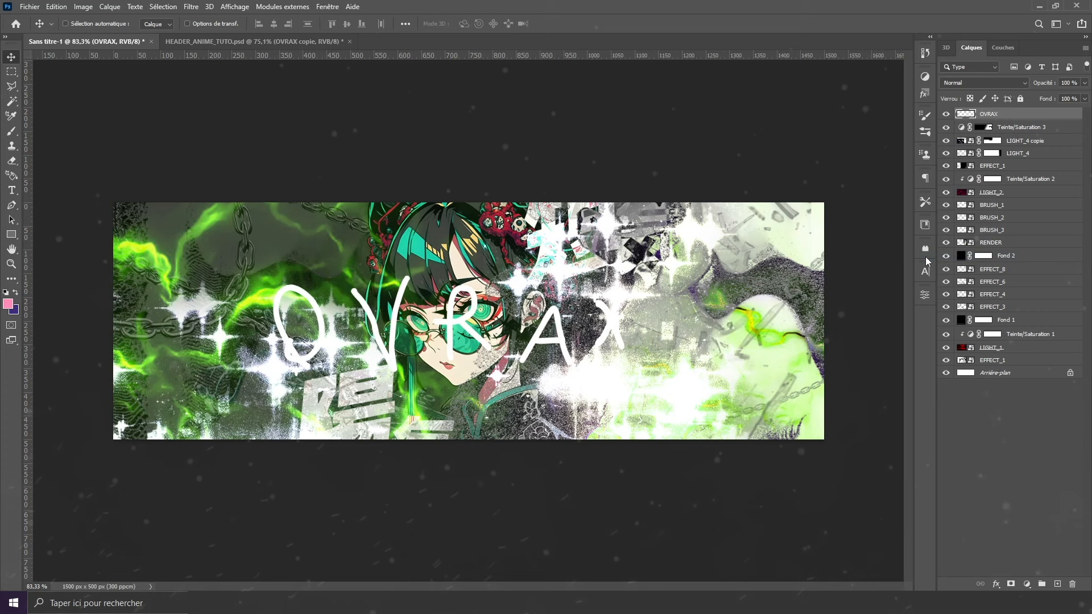
{"action": "key", "text": "ctrl+t"}
{"action": "left_click_drag", "start_coordinate": [499, 334], "coordinate": [520, 340]}
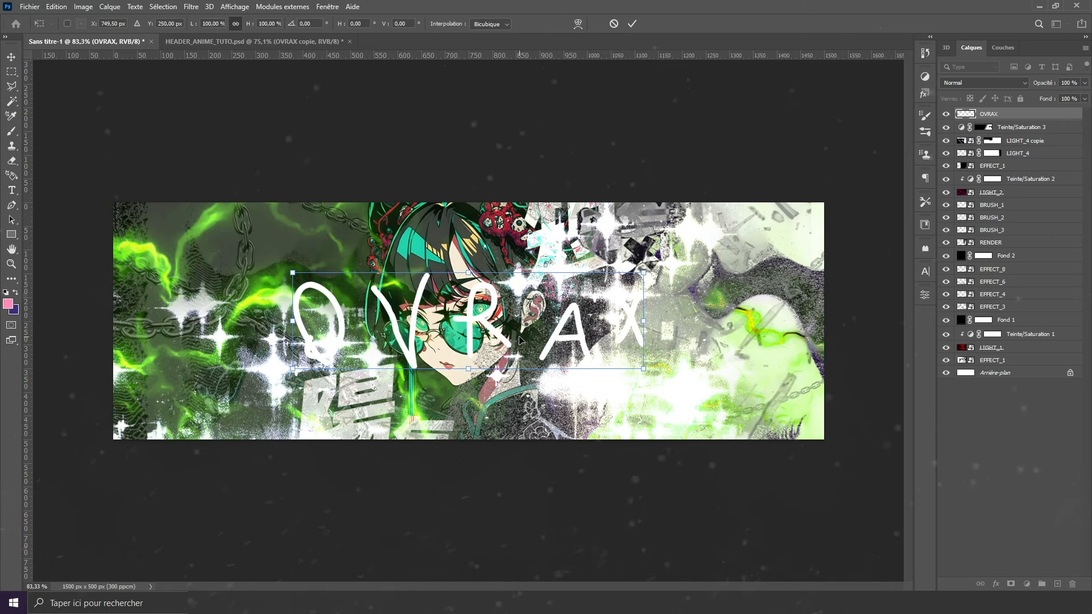
{"action": "key", "text": "Return"}
Set the OVRAX layer's fill to 0% while keeping its opacity at 100%.
{"action": "scroll", "coordinate": [612, 274], "scroll_direction": "down", "scroll_amount": 1}
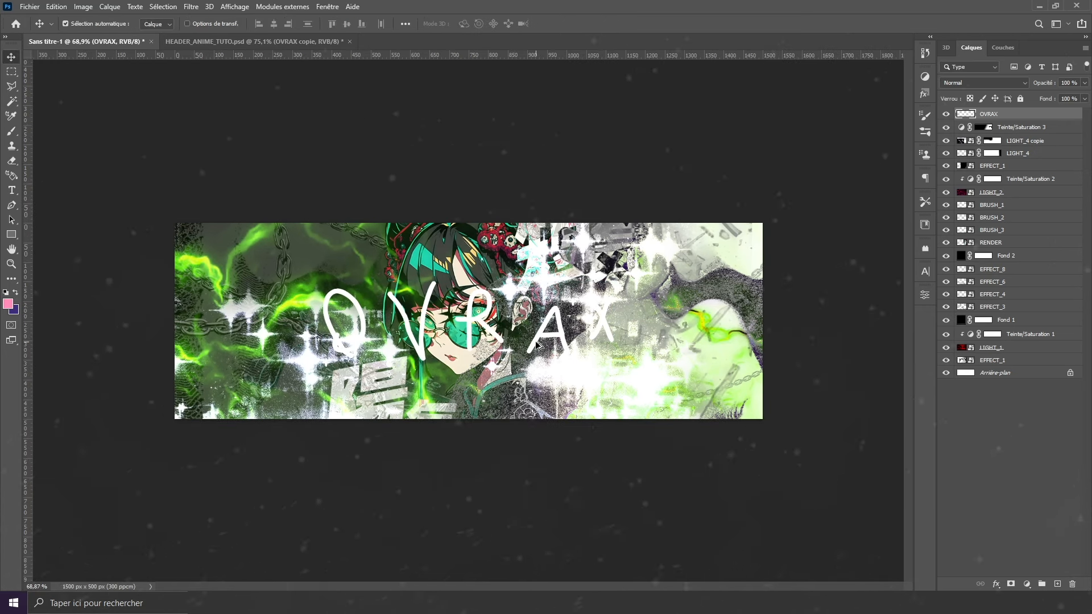
{"action": "scroll", "coordinate": [612, 275], "scroll_direction": "up", "scroll_amount": 2}
{"action": "left_click", "coordinate": [1084, 99]}
{"action": "left_click_drag", "start_coordinate": [1084, 112], "coordinate": [985, 118]}
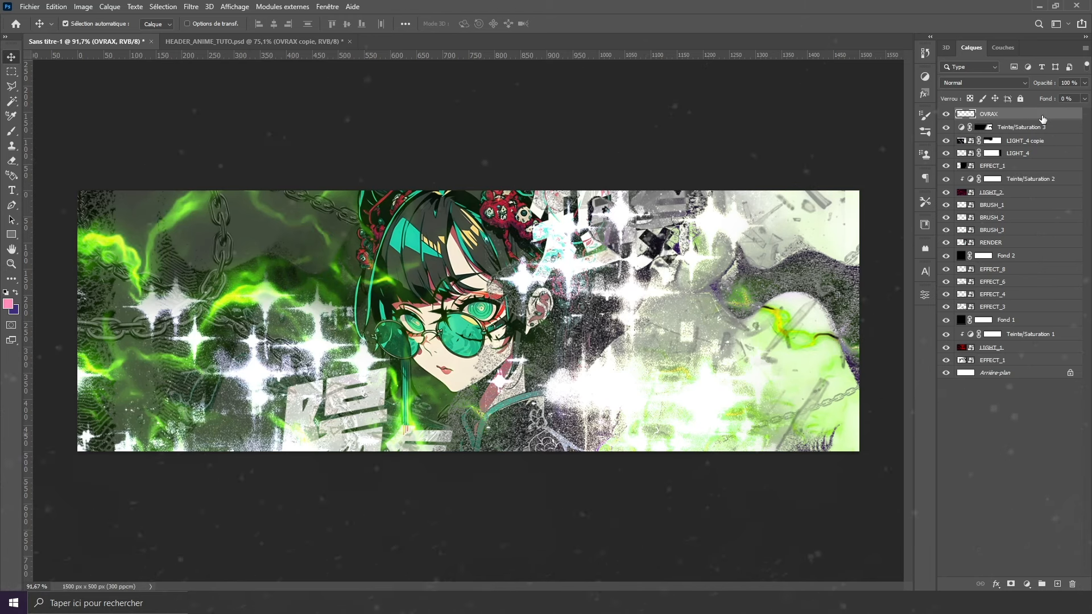
Add a stroke (Contour) effect to the OVRAX layer with outside (Extérieur) position and white ffffff colour.
{"action": "double_click", "coordinate": [1043, 117]}
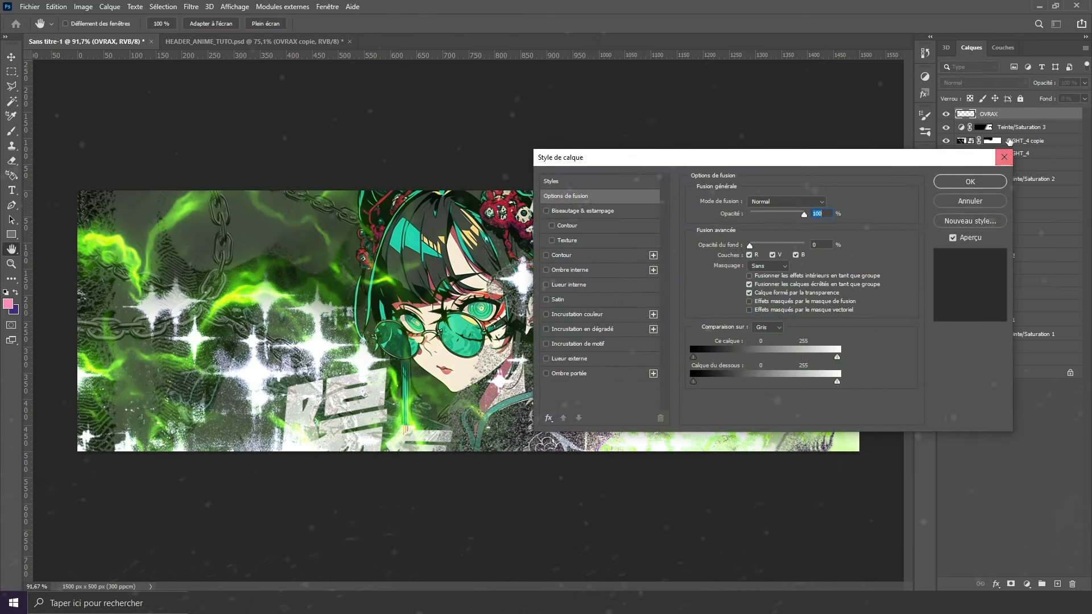
{"action": "left_click", "coordinate": [578, 259]}
{"action": "left_click", "coordinate": [766, 217]}
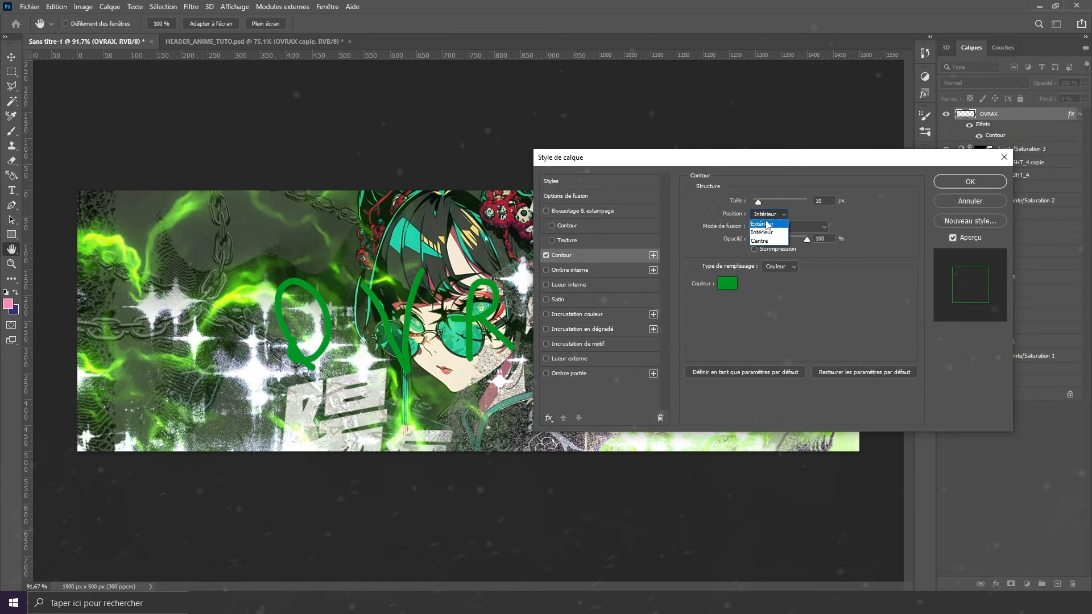
{"action": "left_click", "coordinate": [765, 223]}
{"action": "left_click", "coordinate": [727, 283]}
{"action": "type", "text": "ffffff"}
{"action": "left_click", "coordinate": [848, 389]}
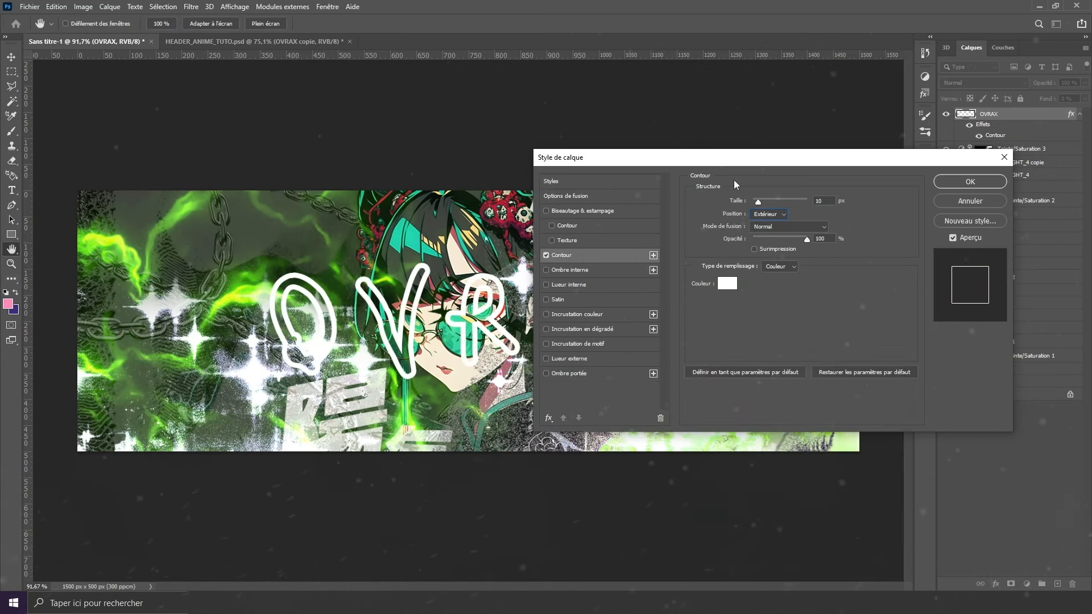
Set the OVRAX stroke size to 3 px, apply the layer style and convert the layer to a smart object.
{"action": "left_click_drag", "start_coordinate": [759, 205], "coordinate": [755, 205]}
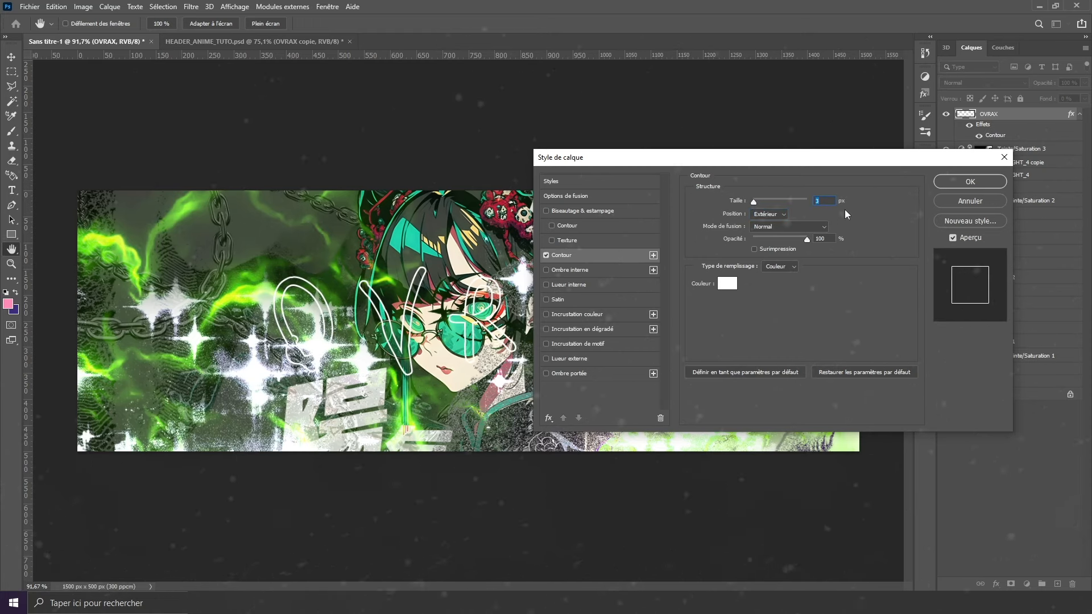
{"action": "left_click", "coordinate": [982, 184]}
{"action": "right_click", "coordinate": [1021, 119]}
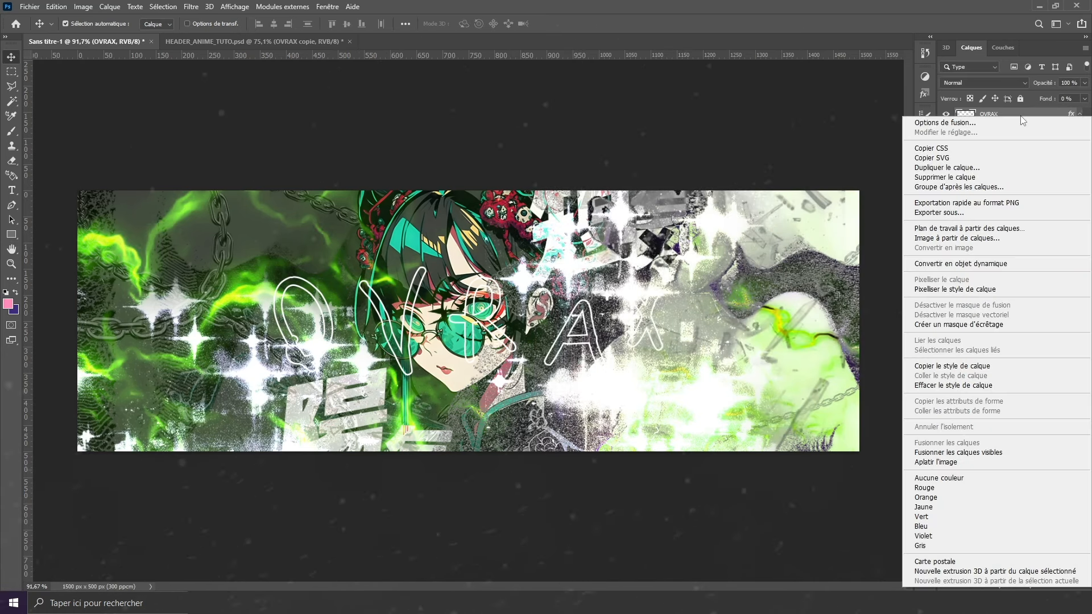
{"action": "left_click", "coordinate": [978, 264]}
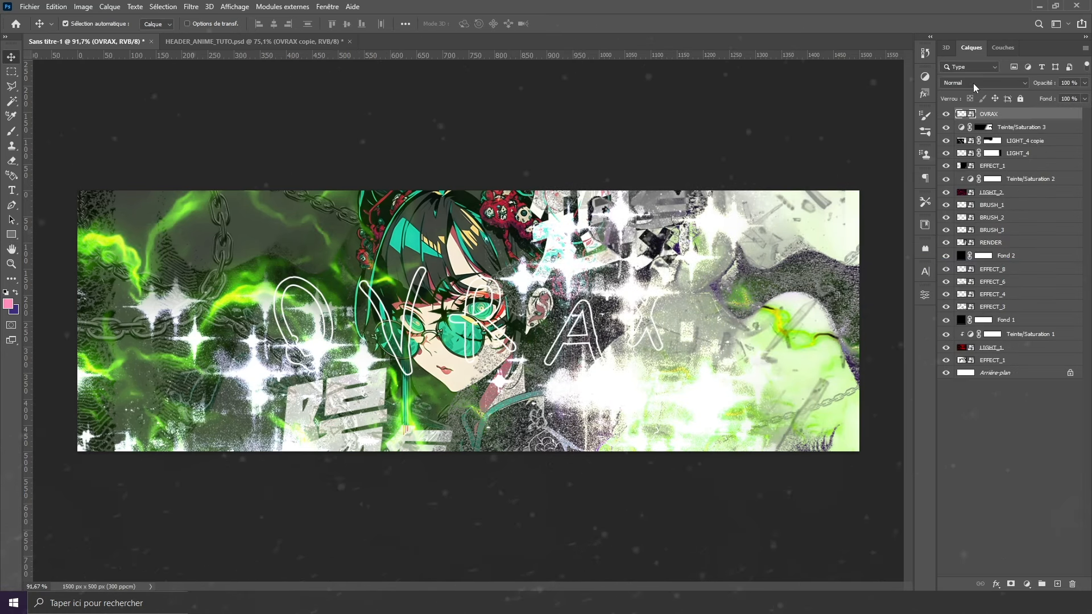
Set the OVRAX layer's blend mode to Incrustation and duplicate the layer.
{"action": "left_click", "coordinate": [973, 83]}
{"action": "left_click", "coordinate": [969, 222]}
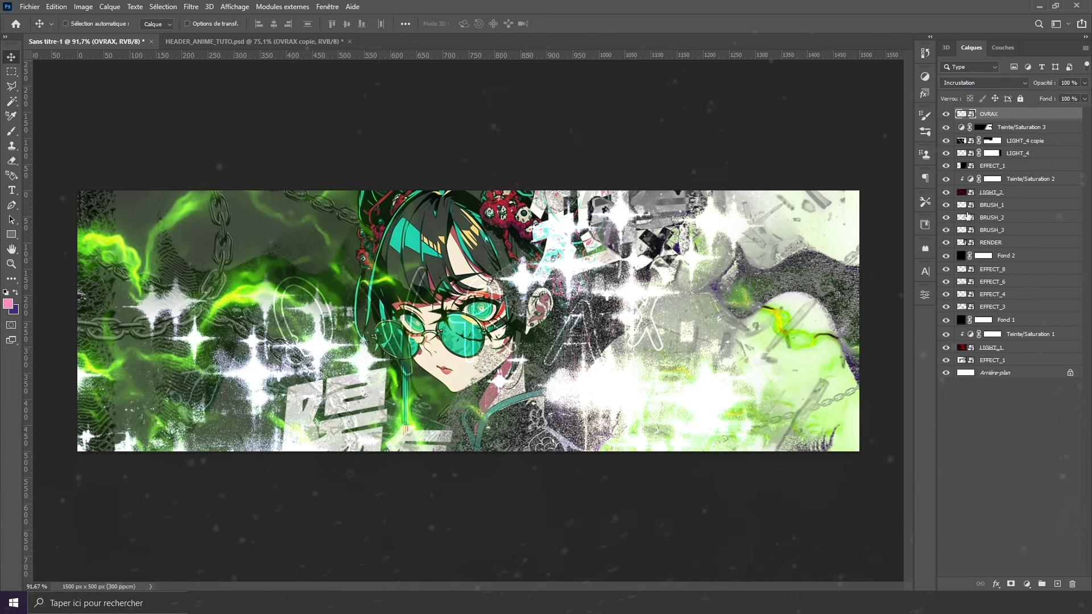
{"action": "key", "text": "ctrl+j"}
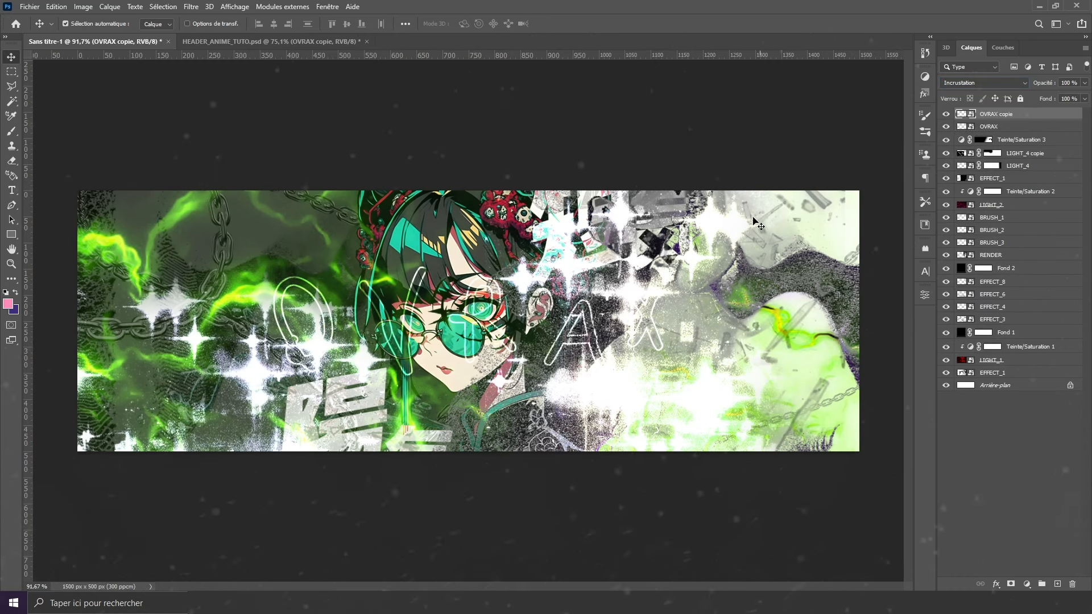
{"action": "scroll", "coordinate": [589, 329], "scroll_direction": "down", "scroll_amount": 1}
{"action": "scroll", "coordinate": [589, 329], "scroll_direction": "up", "scroll_amount": 2}
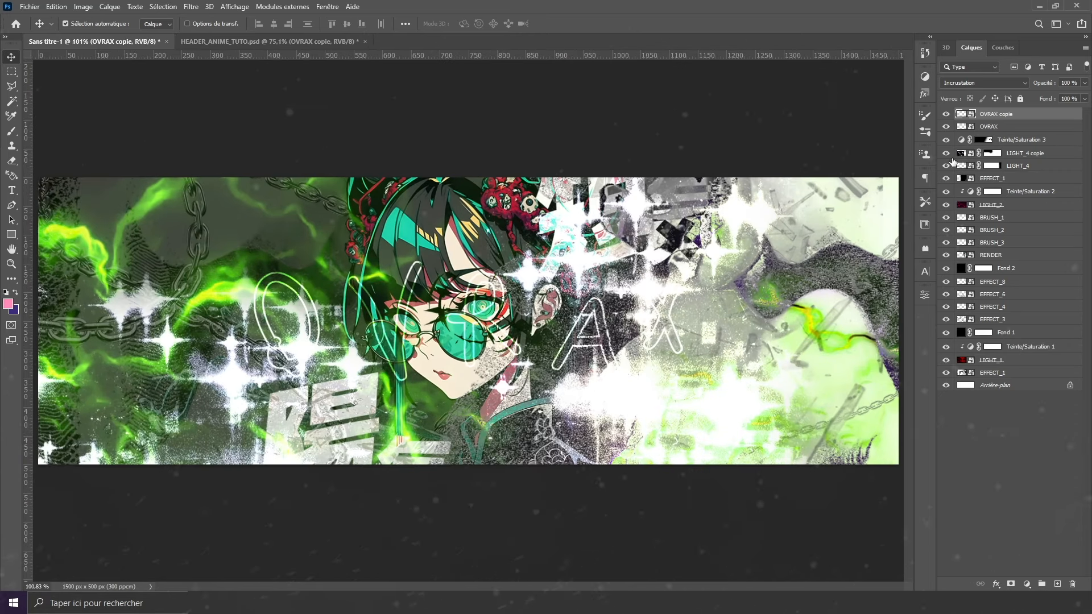
{"action": "scroll", "coordinate": [392, 318], "scroll_direction": "down", "scroll_amount": 2}
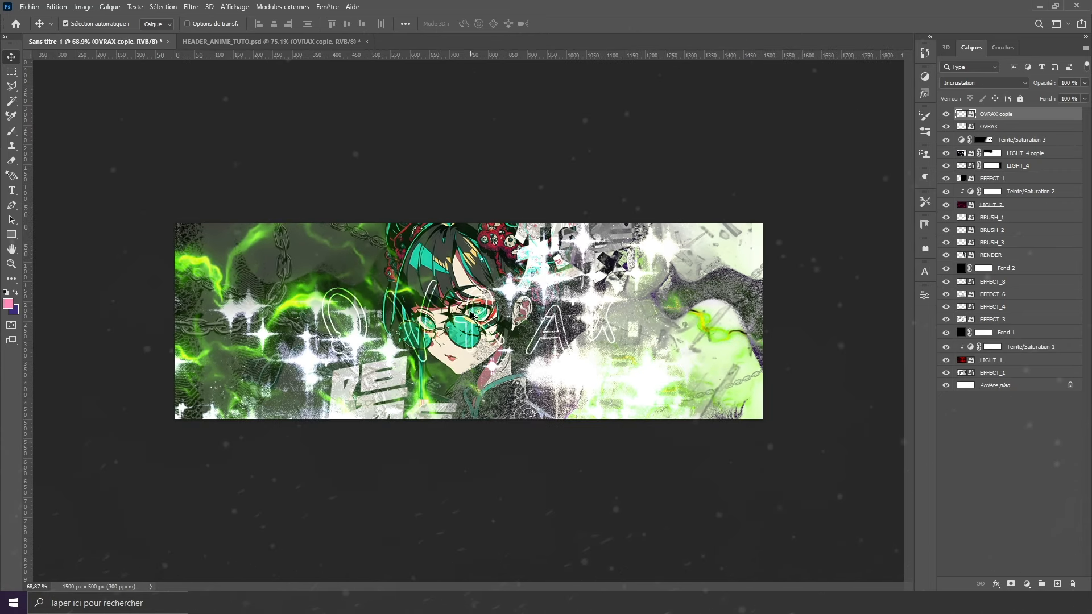
{"action": "scroll", "coordinate": [472, 315], "scroll_direction": "up", "scroll_amount": 1}
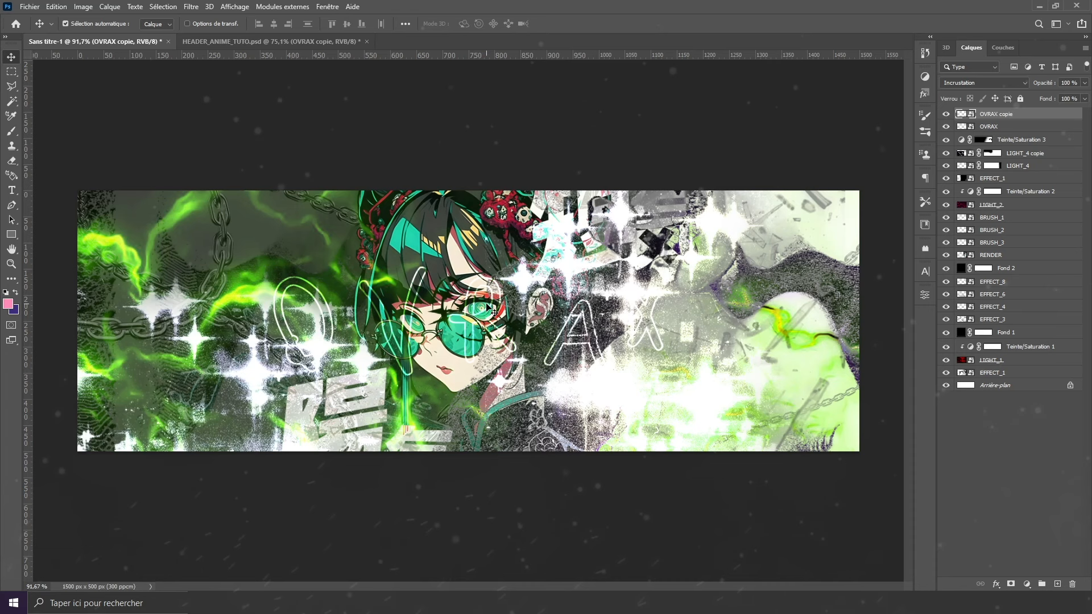
{"action": "scroll", "coordinate": [438, 263], "scroll_direction": "down", "scroll_amount": 1}
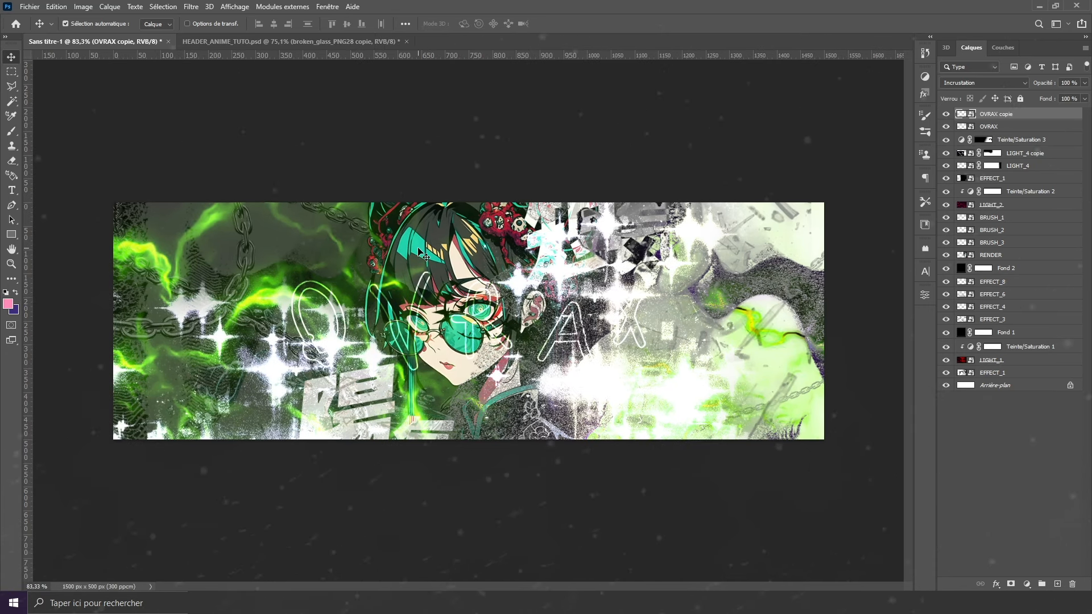
Place the EFFECT_7 image as an embedded layer on the right half of the banner, at about X 1189 px, Y 234 px.
{"action": "left_click", "coordinate": [18, 7]}
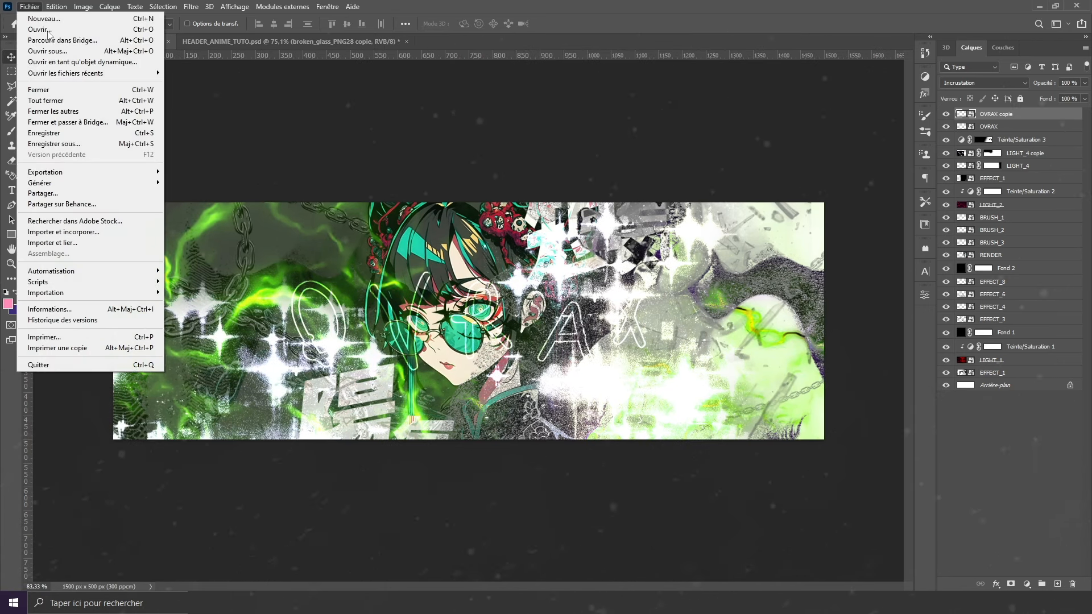
{"action": "left_click", "coordinate": [141, 238]}
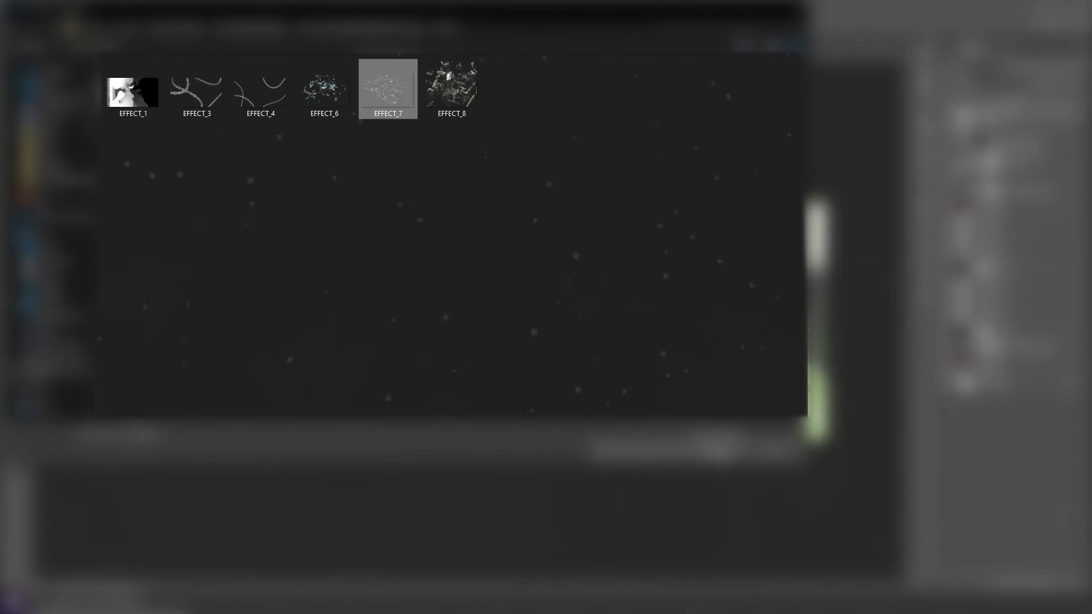
{"action": "key", "text": "Return"}
{"action": "left_click_drag", "start_coordinate": [530, 340], "coordinate": [722, 348]}
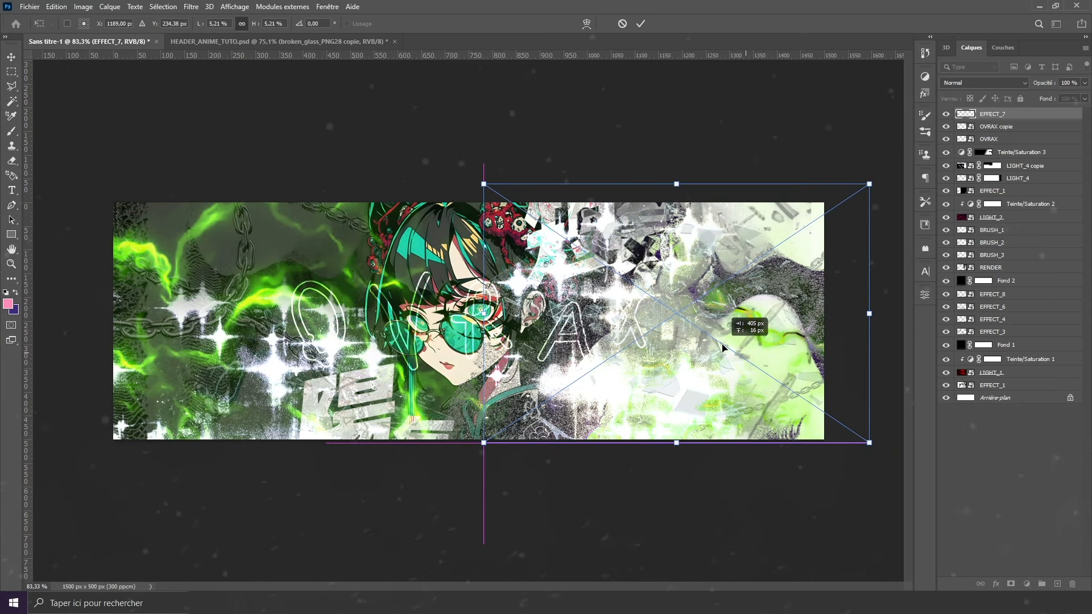
{"action": "key", "text": "Return"}
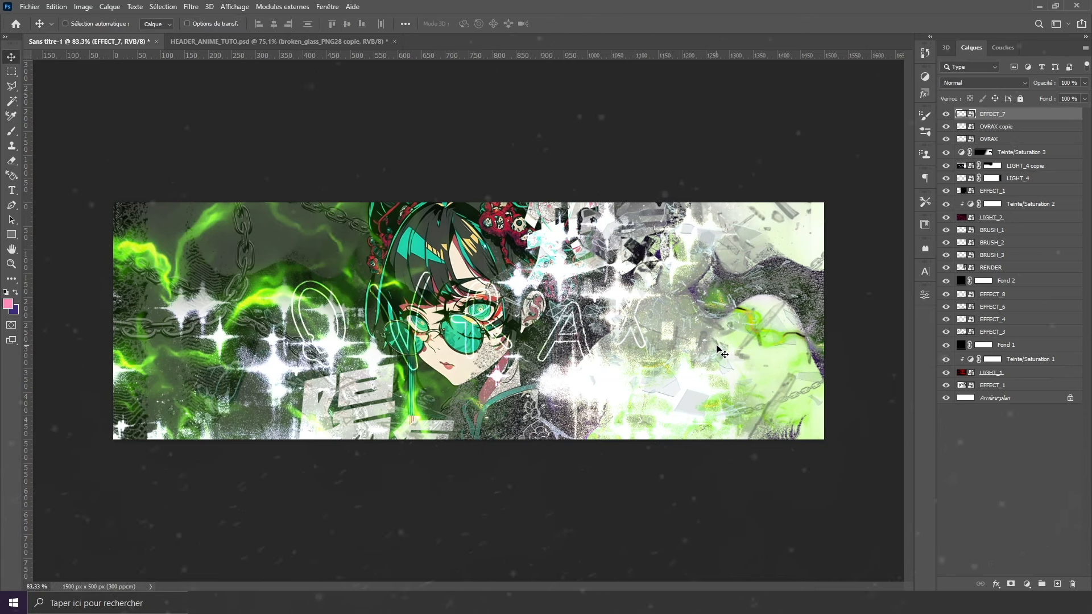
Duplicate the EFFECT_7 layer and move the copy onto the left part of the banner.
{"action": "key", "text": "ctrl+j"}
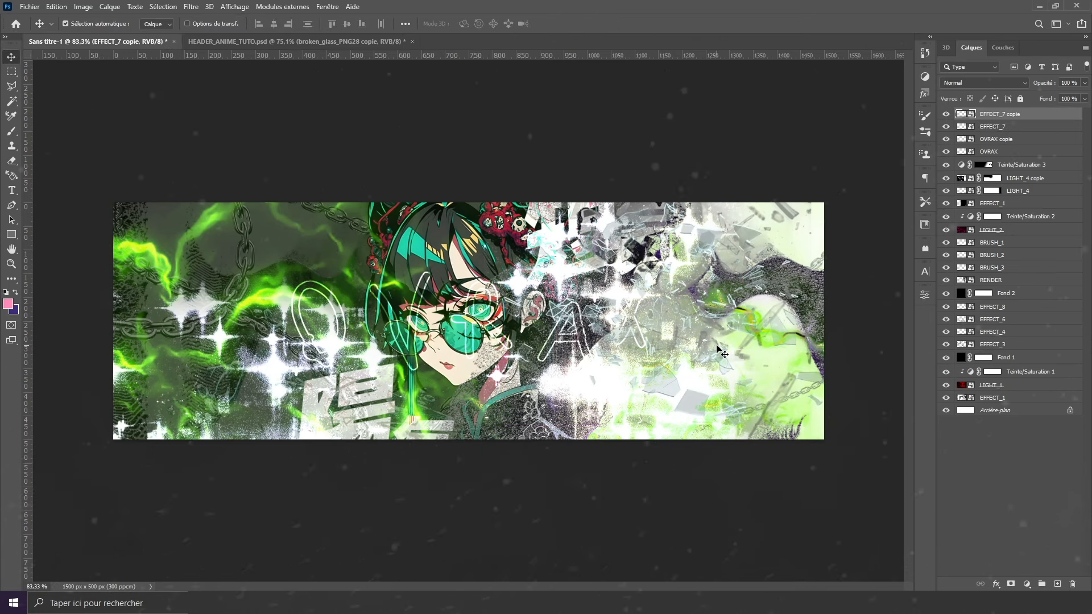
{"action": "key", "text": "ctrl+t"}
{"action": "left_click_drag", "start_coordinate": [718, 350], "coordinate": [203, 325]}
{"action": "right_click", "coordinate": [217, 335]}
{"action": "left_click", "coordinate": [213, 288]}
{"action": "key", "text": "Return"}
Place the LIGHT_3 image as an embedded layer, enlarged and moved to cover the left half of the banner.
{"action": "left_click", "coordinate": [31, 6]}
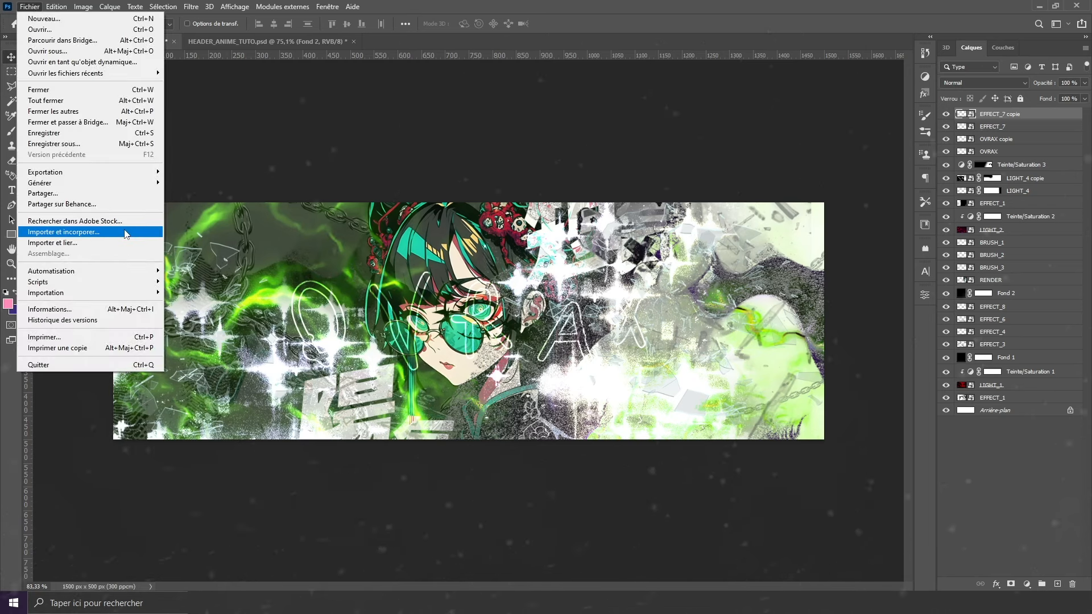
{"action": "left_click", "coordinate": [126, 232]}
{"action": "left_click", "coordinate": [264, 91]}
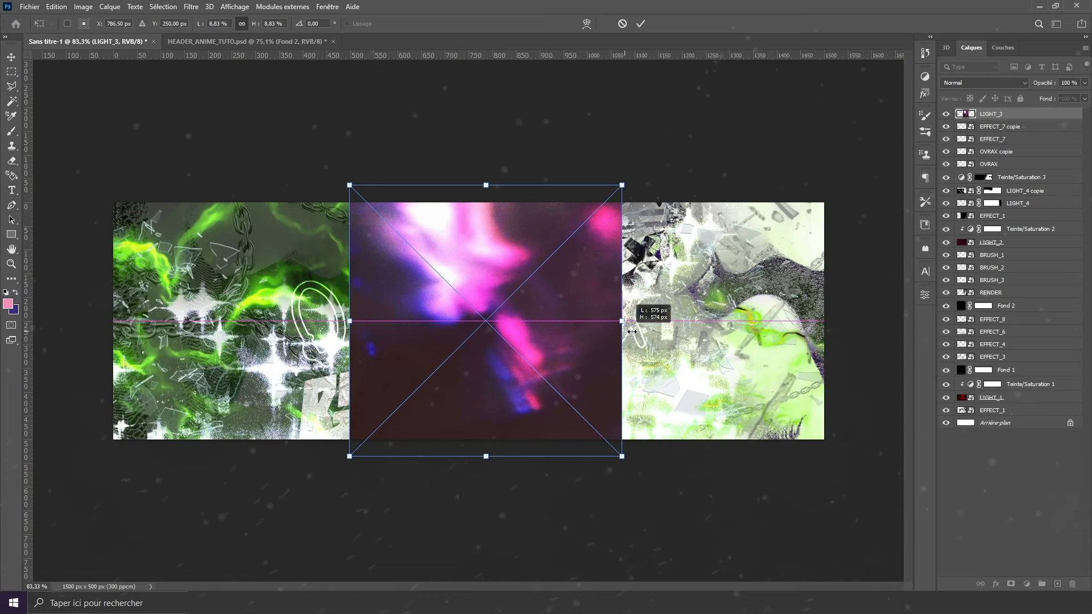
{"action": "left_click_drag", "start_coordinate": [646, 311], "coordinate": [459, 306]}
{"action": "key", "text": "Return"}
Set the LIGHT_3 layer's blend mode to Saturation and check its effect on the banner.
{"action": "left_click", "coordinate": [983, 83]}
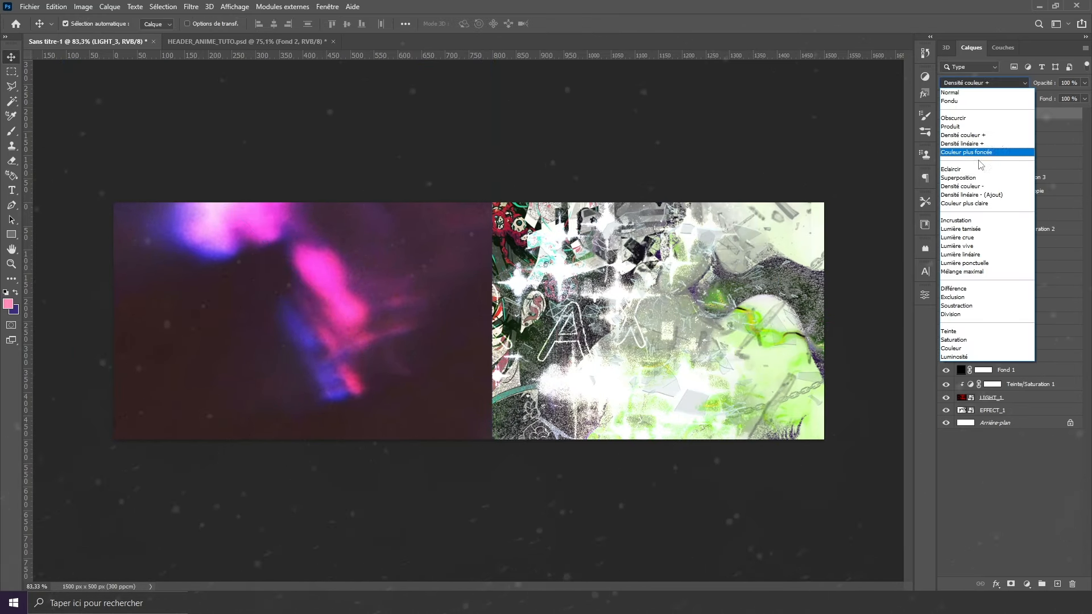
{"action": "left_click", "coordinate": [963, 341]}
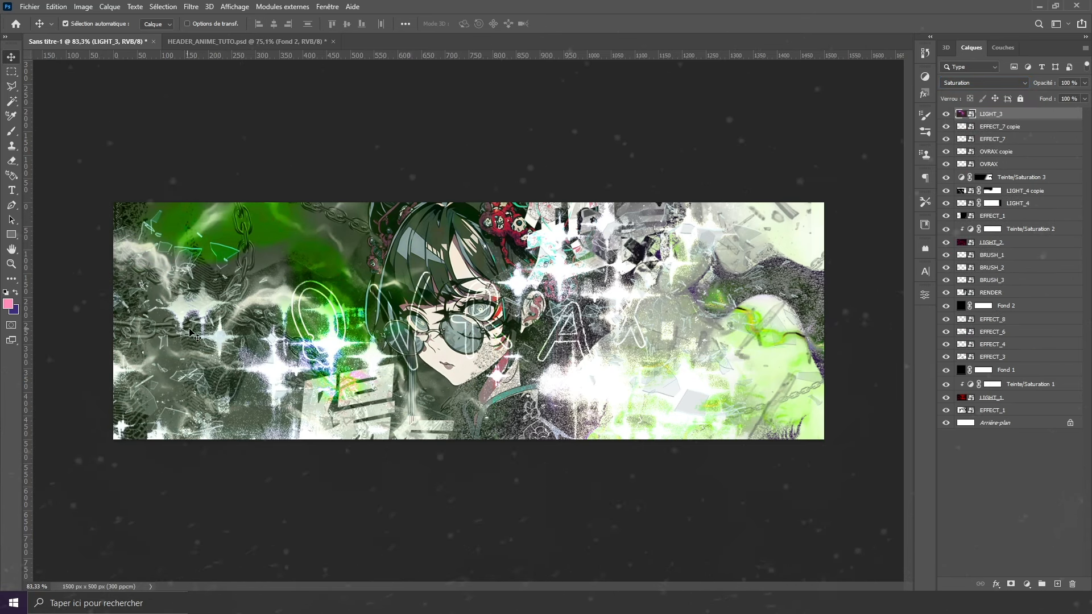
{"action": "scroll", "coordinate": [186, 348], "scroll_direction": "up", "scroll_amount": 5}
{"action": "scroll", "coordinate": [185, 349], "scroll_direction": "down", "scroll_amount": 4}
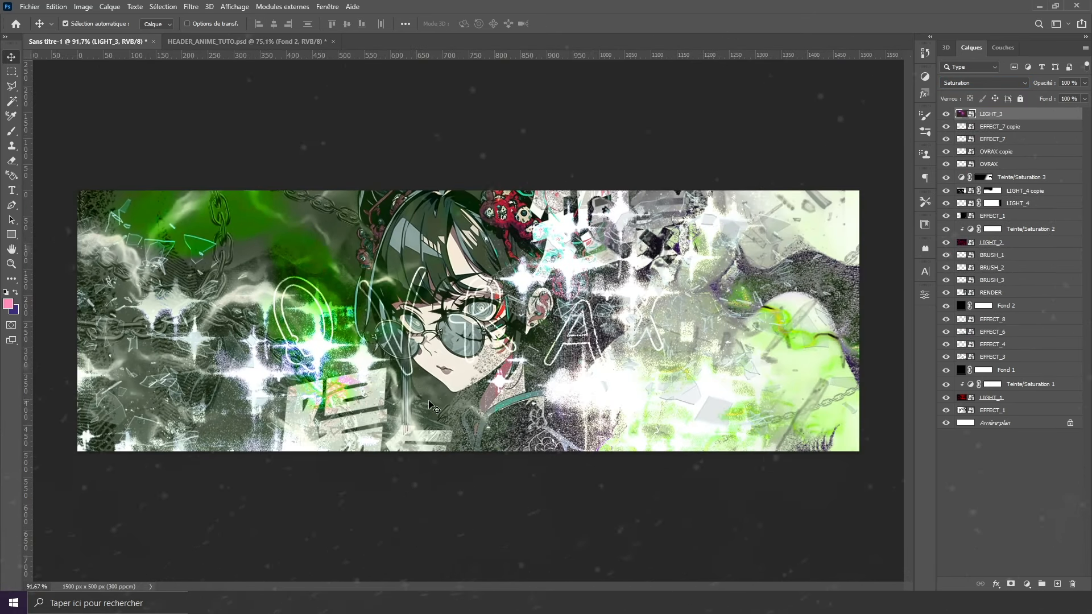
{"action": "scroll", "coordinate": [433, 407], "scroll_direction": "down", "scroll_amount": 1}
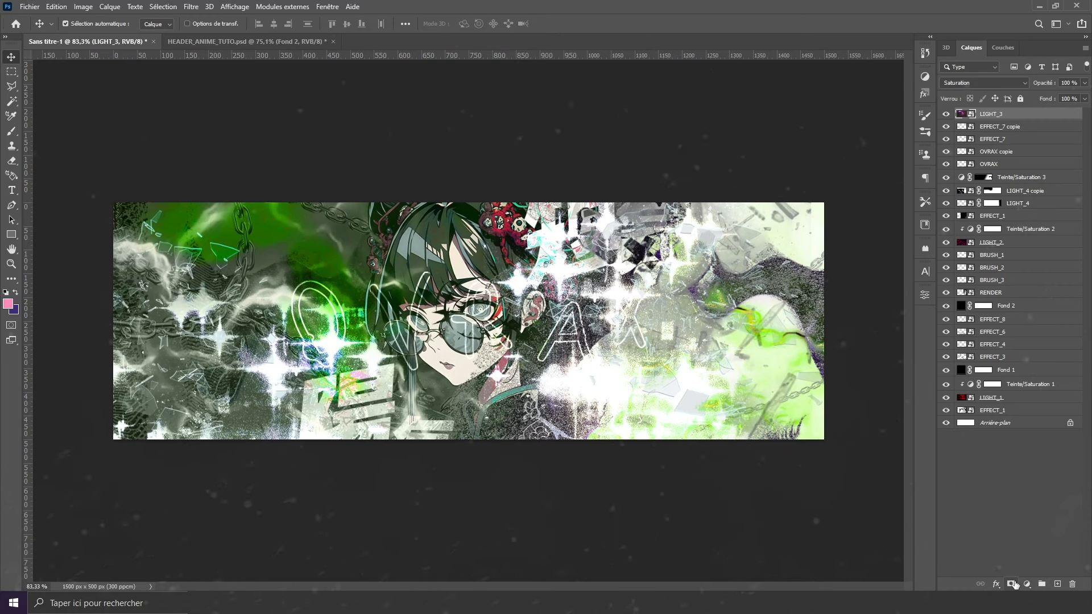
Add a mask to LIGHT_3 and paint it black with a large brush over the character and the green effects beside her.
{"action": "left_click", "coordinate": [1012, 584]}
{"action": "left_click", "coordinate": [16, 135]}
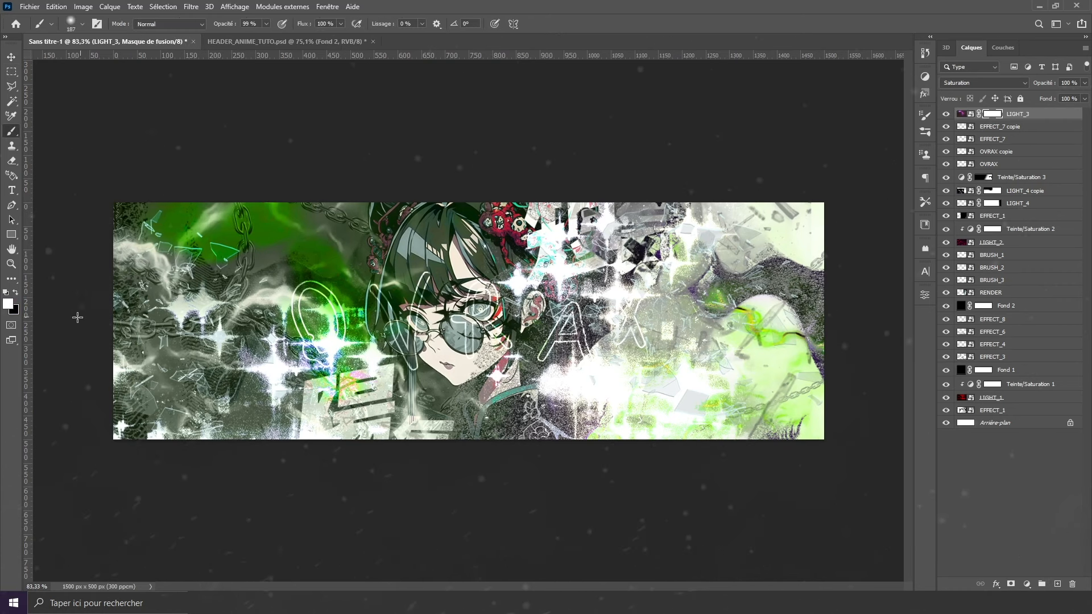
{"action": "left_click", "coordinate": [16, 293]}
{"action": "mouse_move", "coordinate": [273, 272]}
{"action": "left_mouse_down"}
{"action": "mouse_move", "coordinate": [352, 272]}
{"action": "mouse_move", "coordinate": [325, 290]}
{"action": "left_mouse_up"}
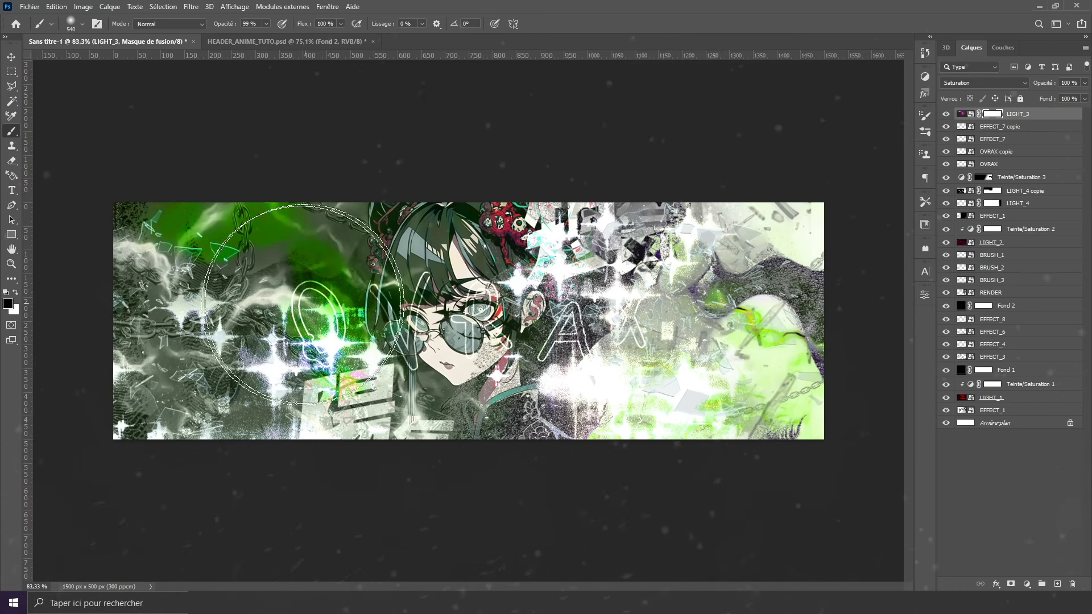
{"action": "left_click_drag", "start_coordinate": [235, 357], "coordinate": [219, 358]}
{"action": "mouse_move", "coordinate": [114, 352]}
{"action": "left_mouse_down"}
{"action": "mouse_move", "coordinate": [157, 406]}
{"action": "mouse_move", "coordinate": [147, 378]}
{"action": "mouse_move", "coordinate": [235, 434]}
{"action": "mouse_move", "coordinate": [218, 439]}
{"action": "mouse_move", "coordinate": [211, 418]}
{"action": "mouse_move", "coordinate": [288, 289]}
{"action": "mouse_move", "coordinate": [227, 346]}
{"action": "mouse_move", "coordinate": [248, 360]}
{"action": "mouse_move", "coordinate": [210, 380]}
{"action": "mouse_move", "coordinate": [152, 370]}
{"action": "mouse_move", "coordinate": [302, 466]}
{"action": "mouse_move", "coordinate": [432, 432]}
{"action": "mouse_move", "coordinate": [498, 352]}
{"action": "mouse_move", "coordinate": [504, 386]}
{"action": "mouse_move", "coordinate": [487, 217]}
{"action": "mouse_move", "coordinate": [371, 131]}
{"action": "mouse_move", "coordinate": [465, 189]}
{"action": "mouse_move", "coordinate": [490, 236]}
{"action": "left_mouse_up"}
{"action": "mouse_move", "coordinate": [424, 411]}
{"action": "left_mouse_down"}
{"action": "mouse_move", "coordinate": [323, 391]}
{"action": "mouse_move", "coordinate": [268, 345]}
{"action": "mouse_move", "coordinate": [218, 367]}
{"action": "left_mouse_up"}
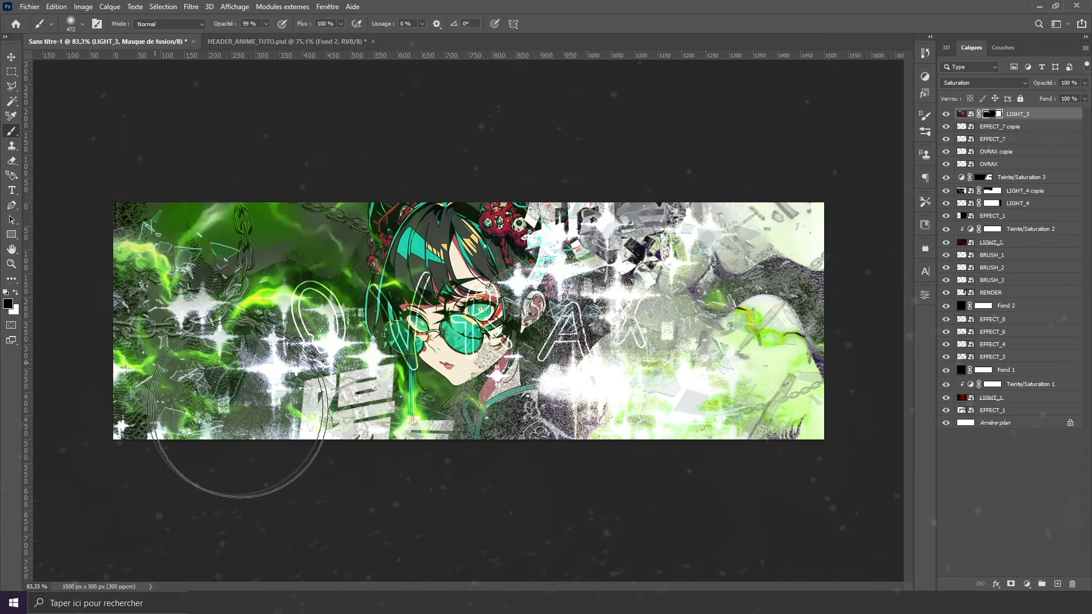
{"action": "key", "text": "v"}
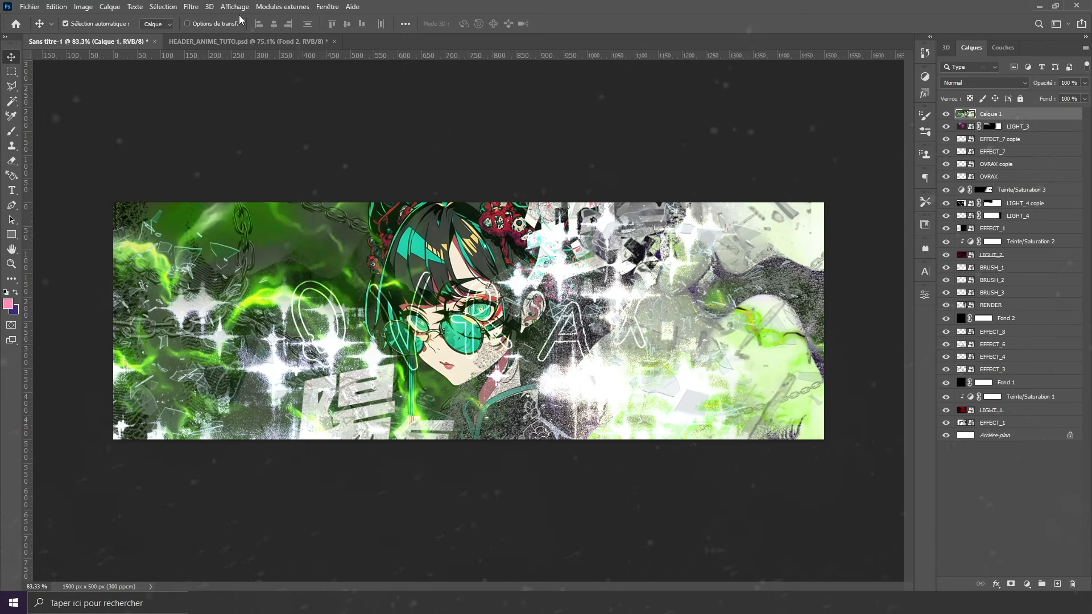
Apply the Contour lumineux filter to the merged top layer with Epaisseur 2, Luminosité 3 and Lissage 5.
{"action": "left_click", "coordinate": [191, 6]}
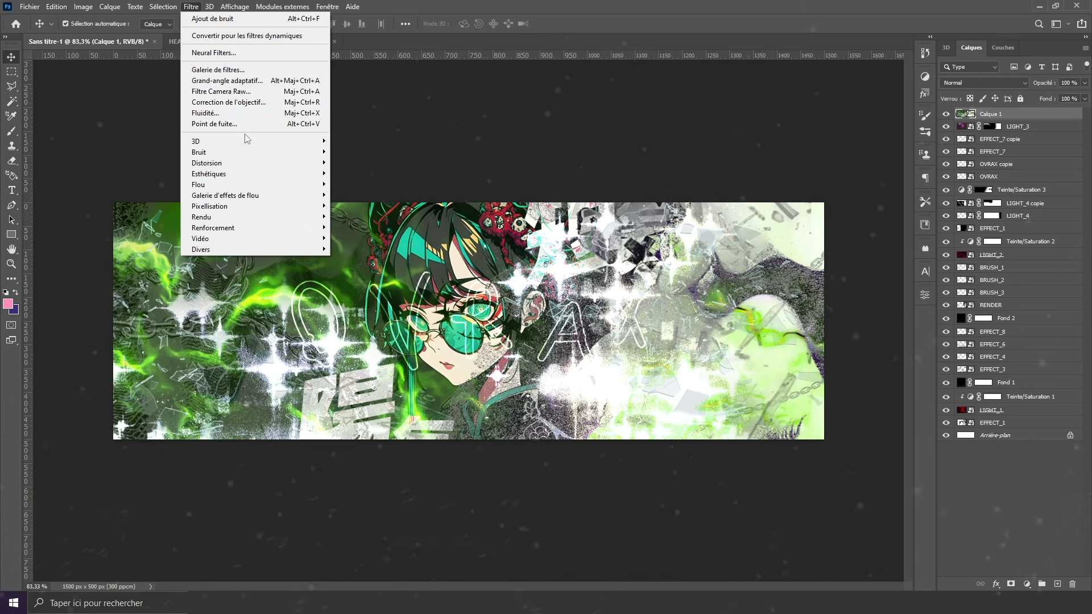
{"action": "left_click", "coordinate": [243, 70]}
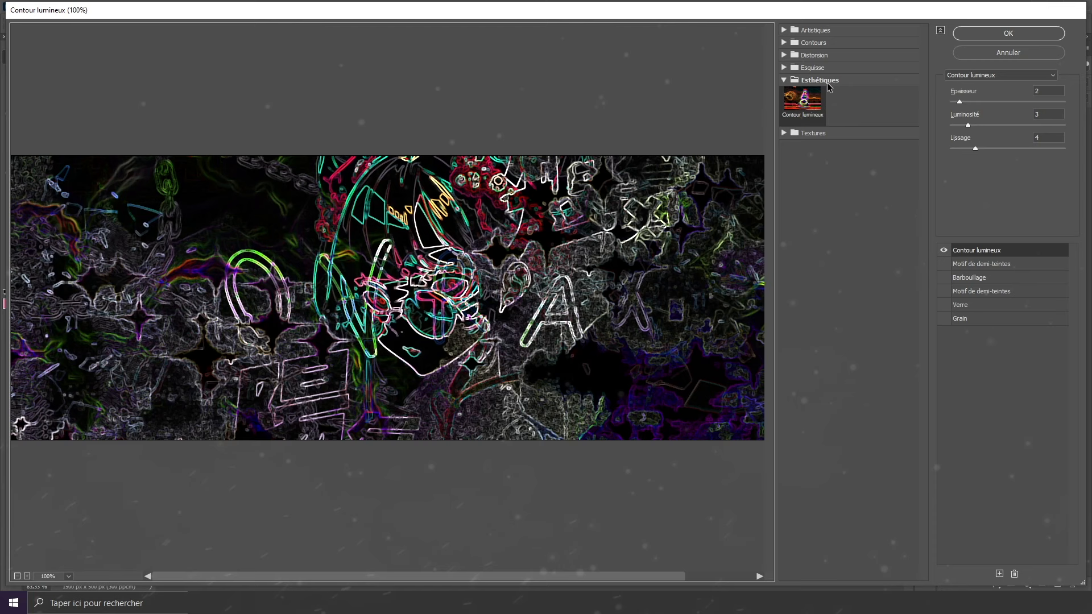
{"action": "left_click", "coordinate": [790, 80]}
{"action": "left_click", "coordinate": [786, 80]}
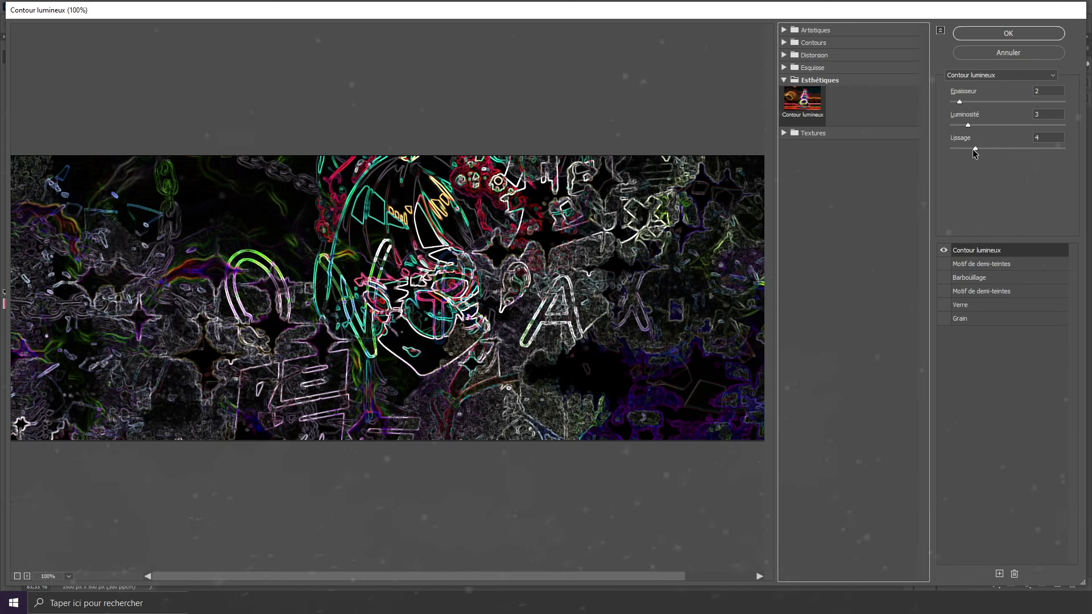
{"action": "mouse_move", "coordinate": [975, 148]}
{"action": "left_mouse_down"}
{"action": "mouse_move", "coordinate": [958, 149]}
{"action": "mouse_move", "coordinate": [990, 155]}
{"action": "mouse_move", "coordinate": [983, 150]}
{"action": "left_mouse_up"}
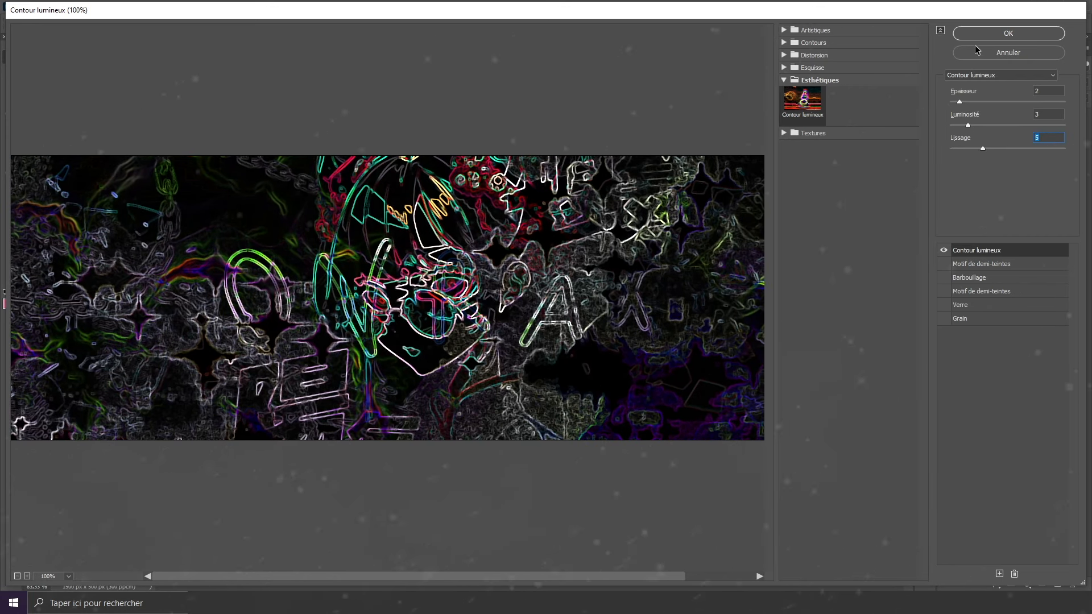
{"action": "left_click", "coordinate": [1008, 34]}
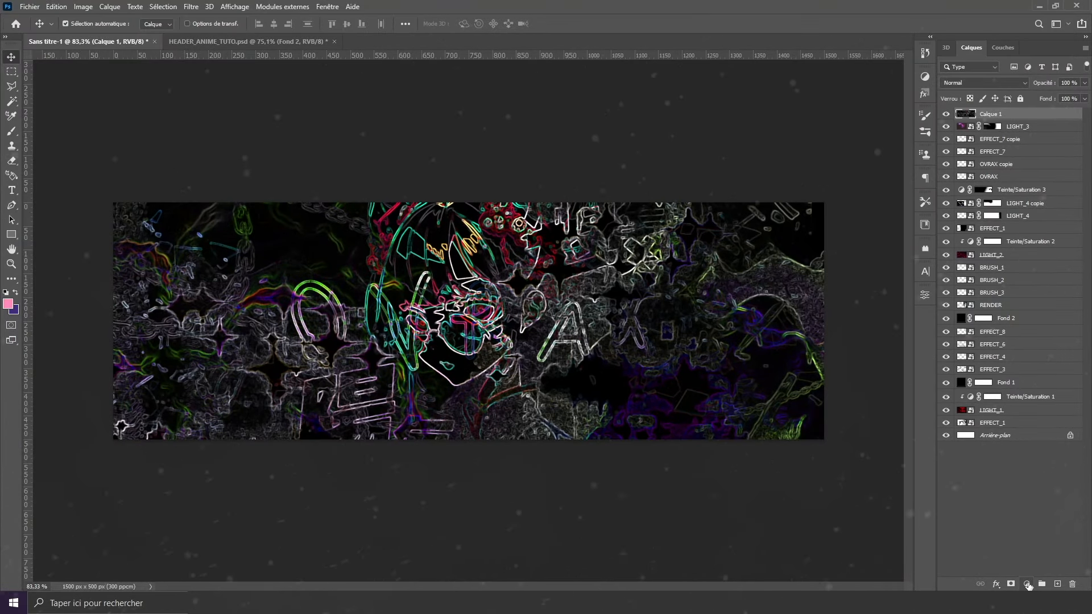
Add a Noir et blanc adjustment above the filtered layer and convert both layers into one smart object.
{"action": "left_click", "coordinate": [1028, 584]}
{"action": "left_click", "coordinate": [1014, 493]}
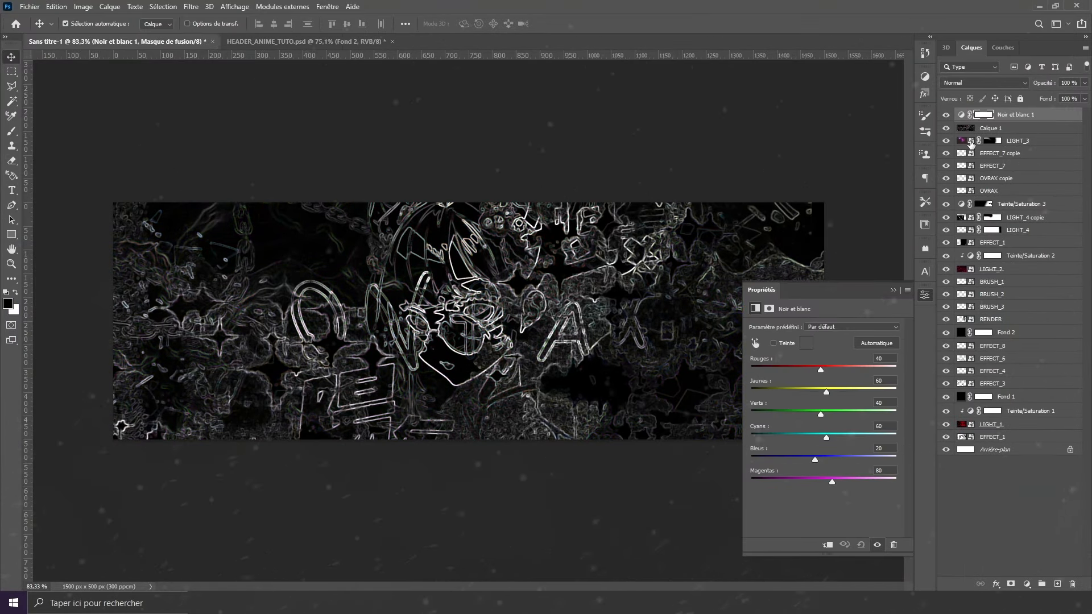
{"action": "left_click", "coordinate": [1027, 129]}
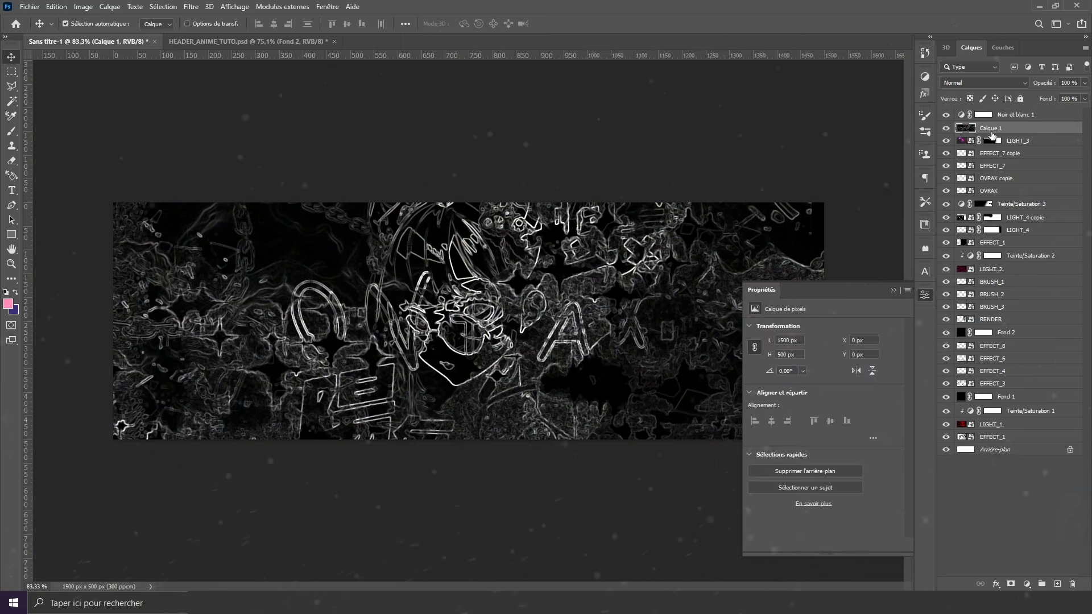
{"action": "left_click", "coordinate": [1044, 116], "text": "shift"}
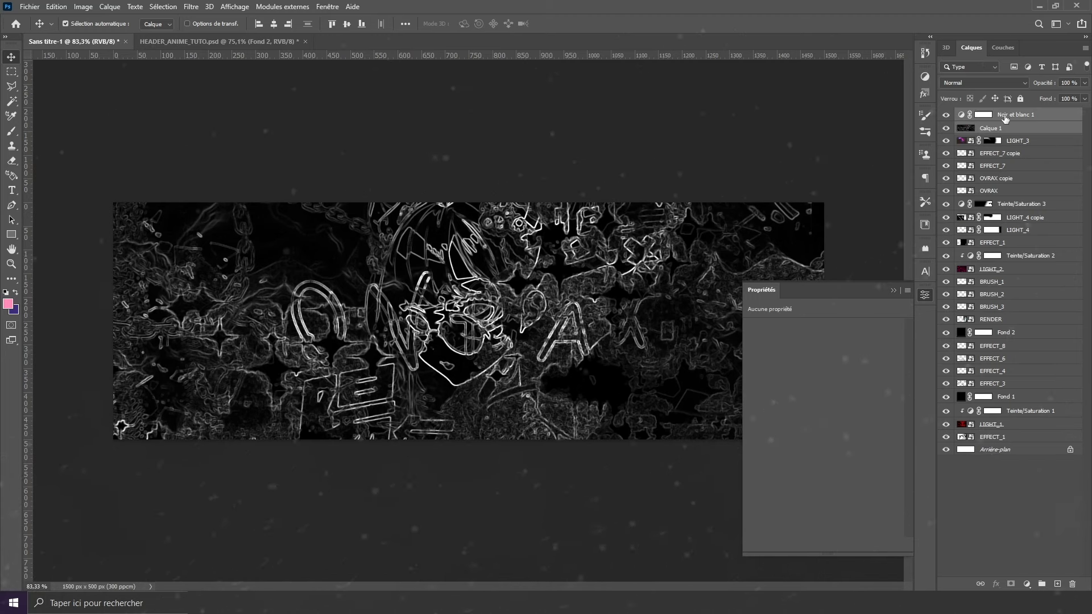
{"action": "right_click", "coordinate": [1020, 116]}
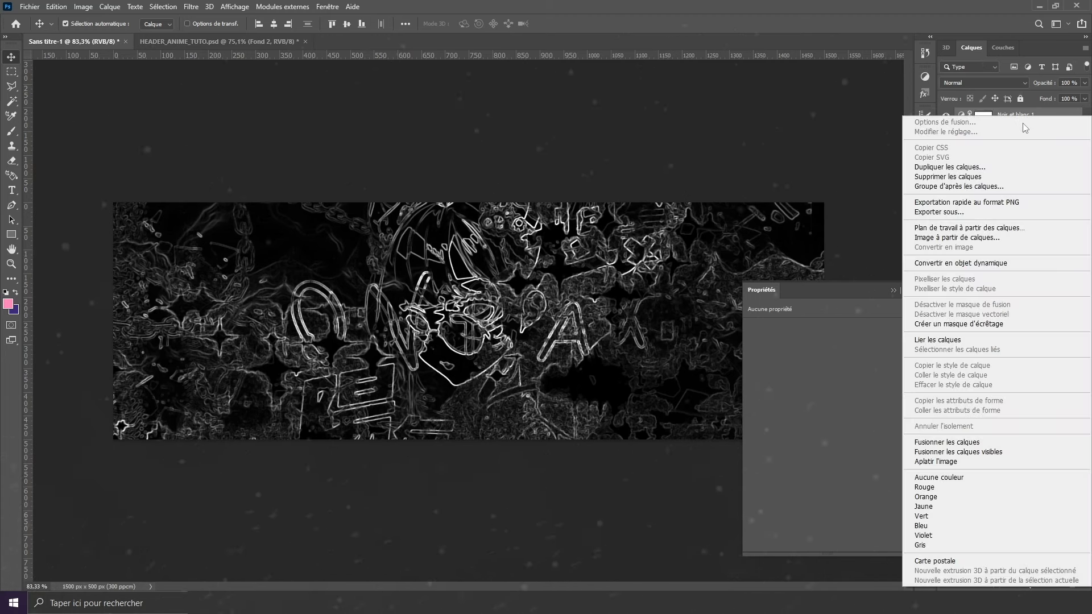
{"action": "left_click", "coordinate": [980, 263]}
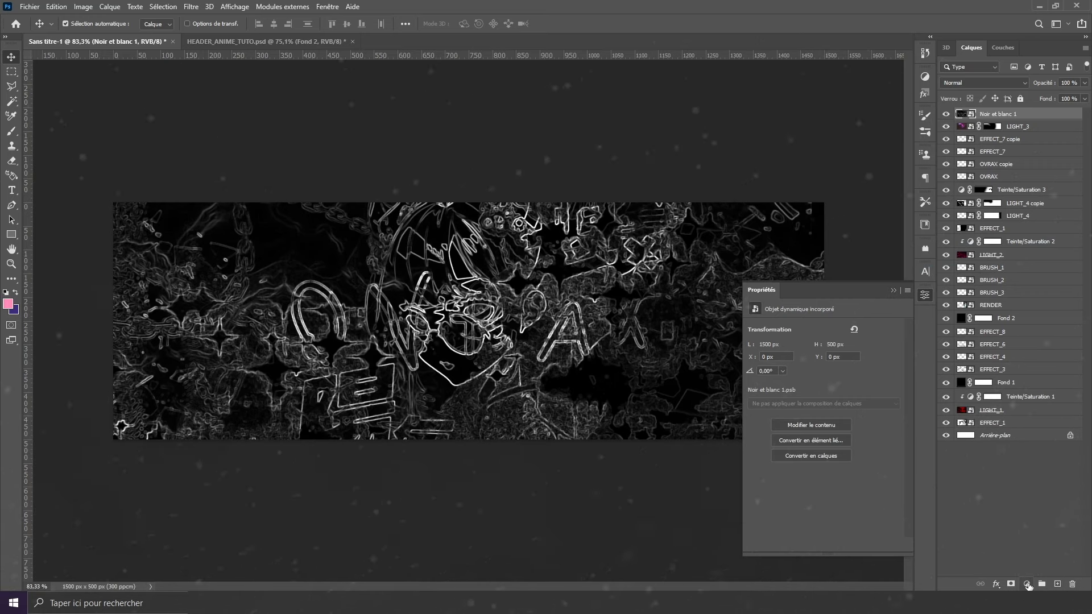
Add a solid colour fill layer in medium green above the black-and-white contour smart object.
{"action": "left_click", "coordinate": [1028, 584]}
{"action": "left_click", "coordinate": [1009, 385]}
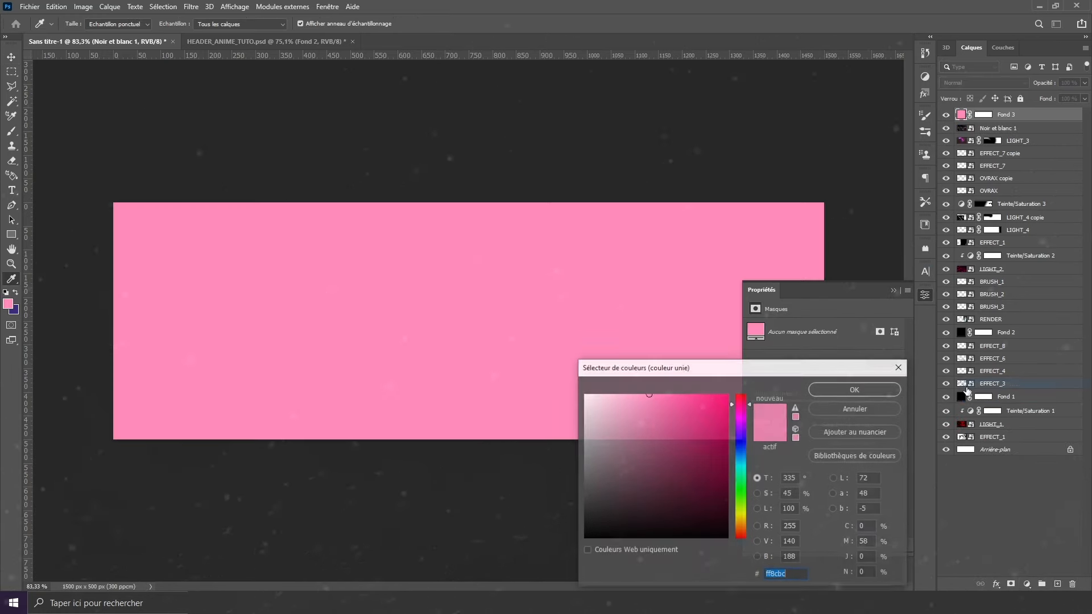
{"action": "left_click", "coordinate": [714, 444]}
{"action": "left_click", "coordinate": [739, 473]}
{"action": "left_click_drag", "start_coordinate": [737, 477], "coordinate": [740, 490]}
{"action": "mouse_move", "coordinate": [714, 427]}
{"action": "left_mouse_down"}
{"action": "mouse_move", "coordinate": [715, 395]}
{"action": "mouse_move", "coordinate": [762, 383]}
{"action": "mouse_move", "coordinate": [710, 422]}
{"action": "mouse_move", "coordinate": [695, 467]}
{"action": "mouse_move", "coordinate": [697, 435]}
{"action": "mouse_move", "coordinate": [741, 419]}
{"action": "mouse_move", "coordinate": [744, 496]}
{"action": "left_mouse_up"}
{"action": "left_click", "coordinate": [818, 389]}
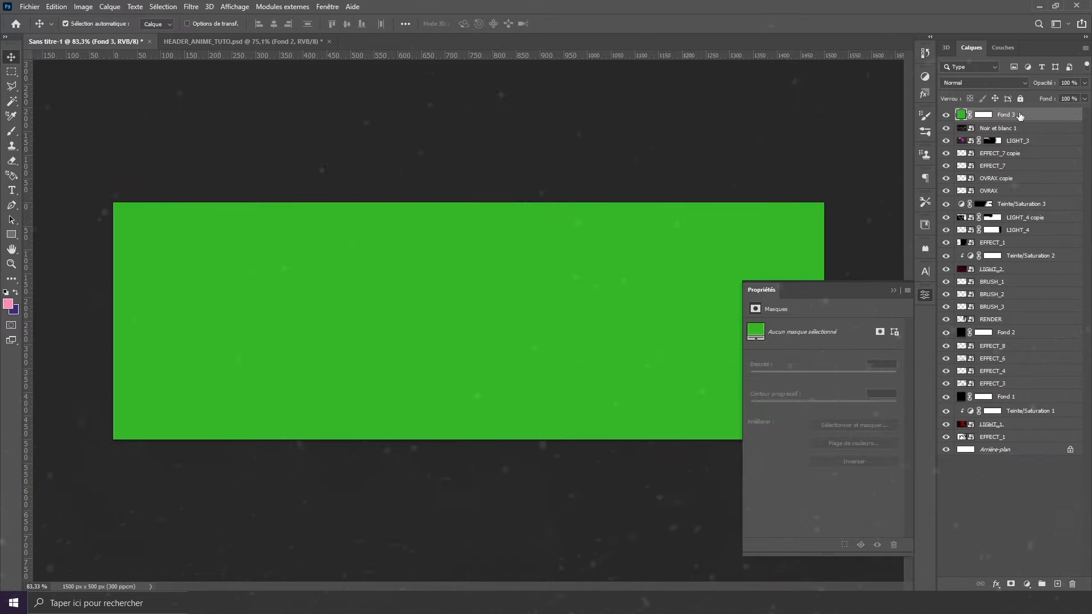
Set the green fill layer's blend mode to Couleur.
{"action": "left_click", "coordinate": [997, 84]}
{"action": "left_click", "coordinate": [998, 84]}
{"action": "left_click", "coordinate": [997, 84]}
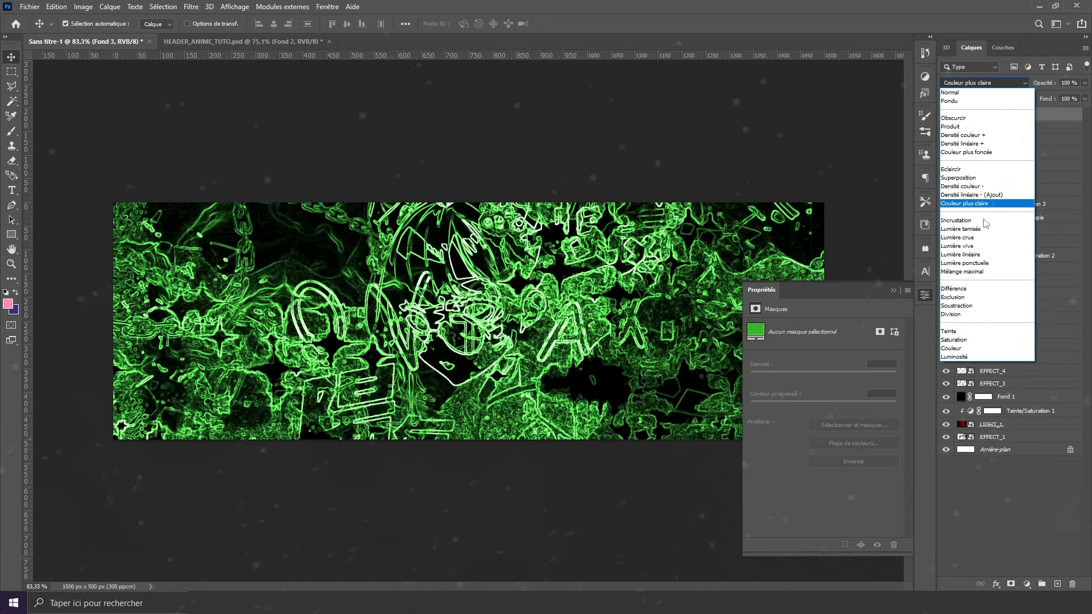
{"action": "left_click", "coordinate": [964, 349]}
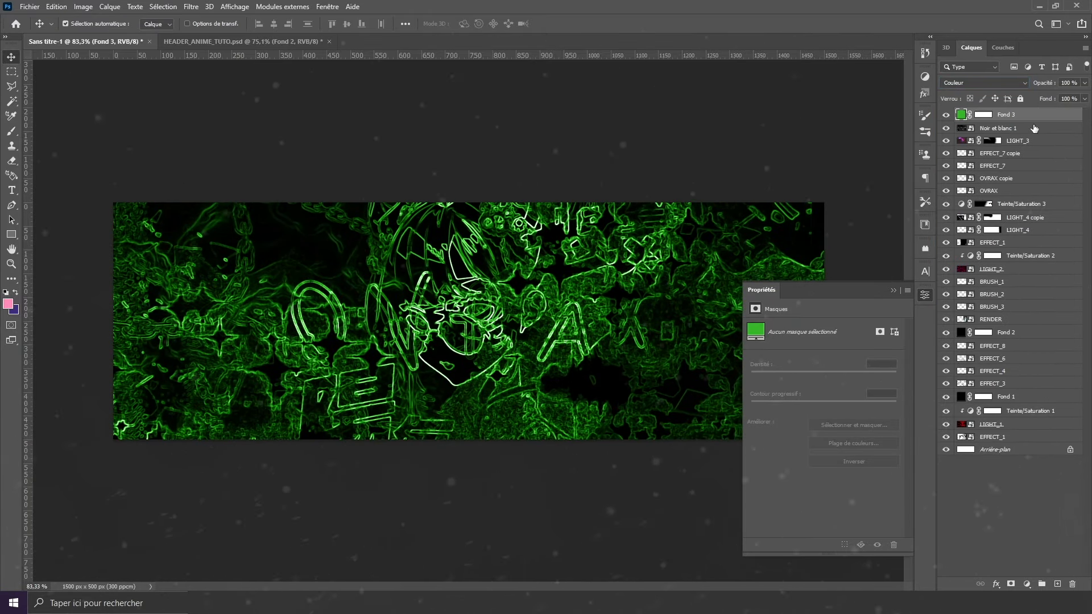
Convert the green fill layer and the black-and-white contour layer together into one smart object.
{"action": "left_click", "coordinate": [1037, 130], "text": "shift"}
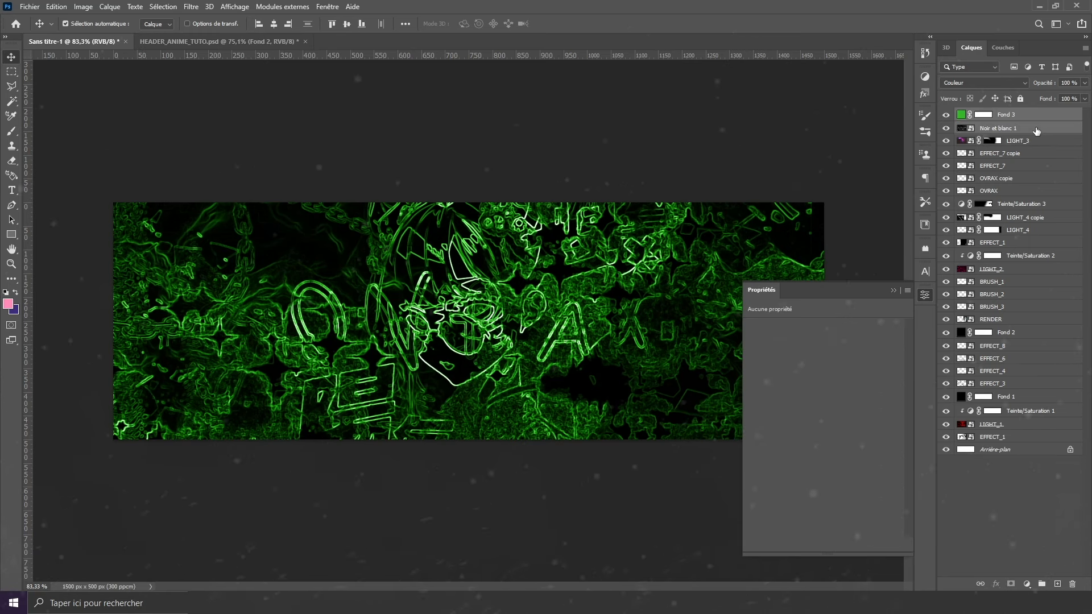
{"action": "right_click", "coordinate": [1025, 121]}
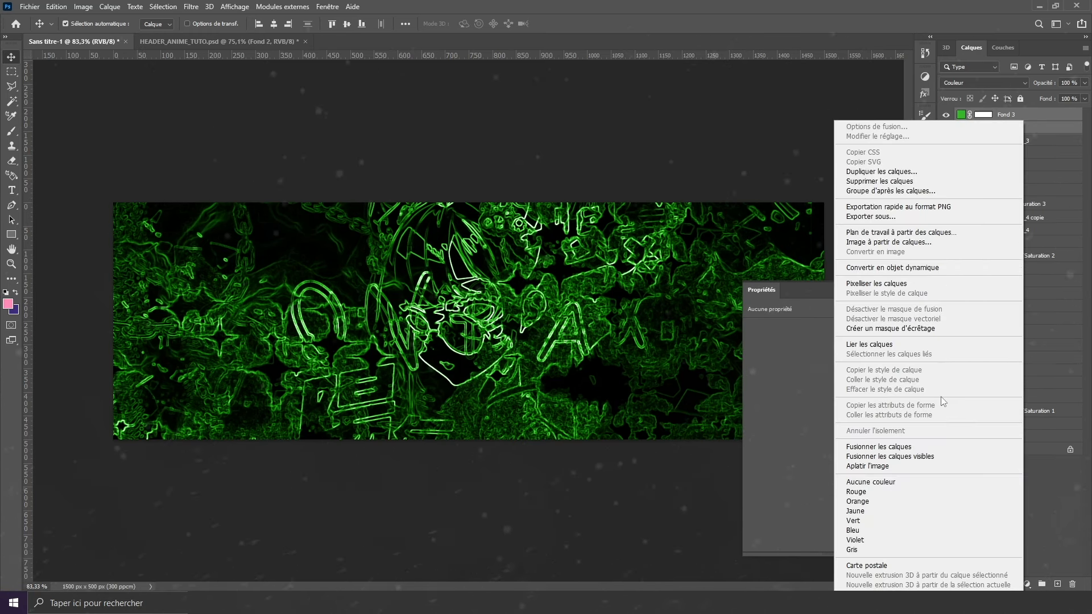
{"action": "left_click", "coordinate": [918, 268]}
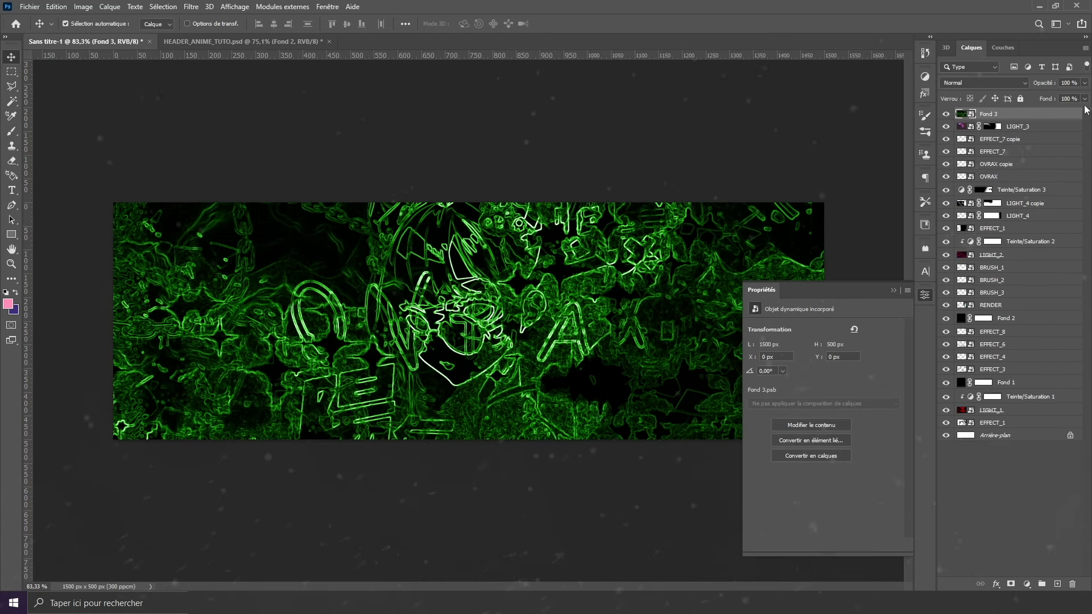
Set the green contour smart object's Fond to 45 % and its blend mode to Densité linéaire - (Ajout), and compare the banner with and without it.
{"action": "left_click", "coordinate": [1069, 99]}
{"action": "type", "text": "45"}
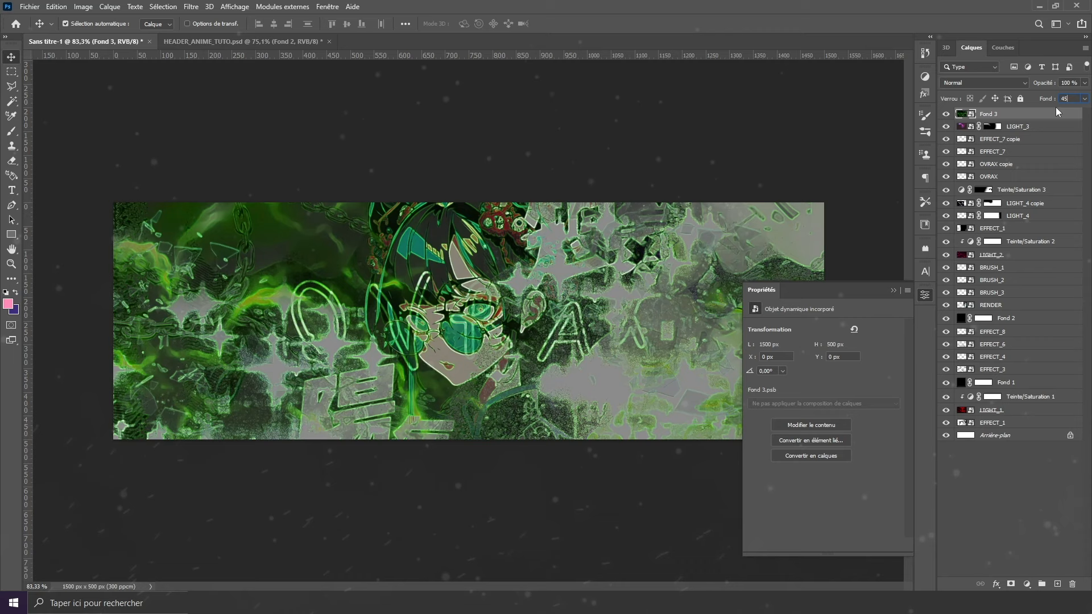
{"action": "key", "text": "Return"}
{"action": "left_click", "coordinate": [981, 82]}
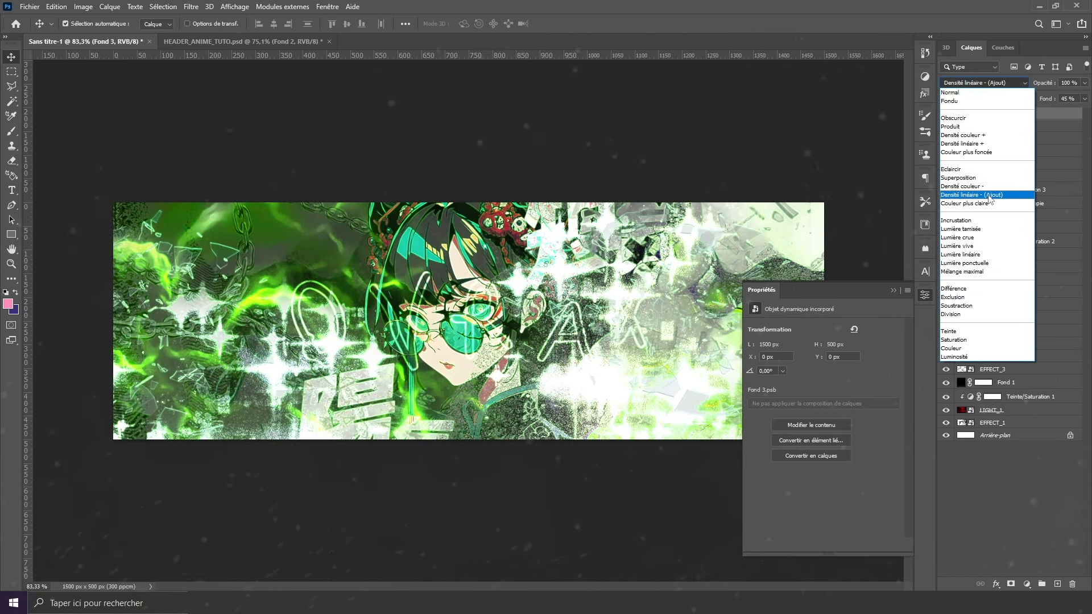
{"action": "left_click", "coordinate": [989, 197]}
{"action": "left_click", "coordinate": [946, 114]}
{"action": "left_click", "coordinate": [947, 114]}
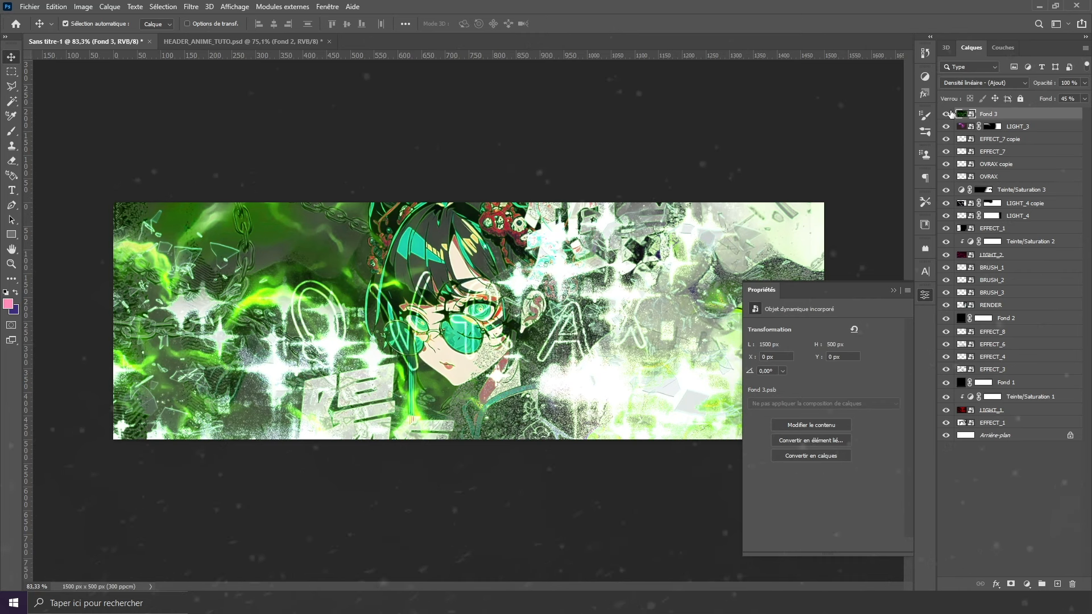
{"action": "left_click", "coordinate": [947, 114]}
{"action": "left_click", "coordinate": [946, 114]}
{"action": "scroll", "coordinate": [671, 261], "scroll_direction": "down", "scroll_amount": 1}
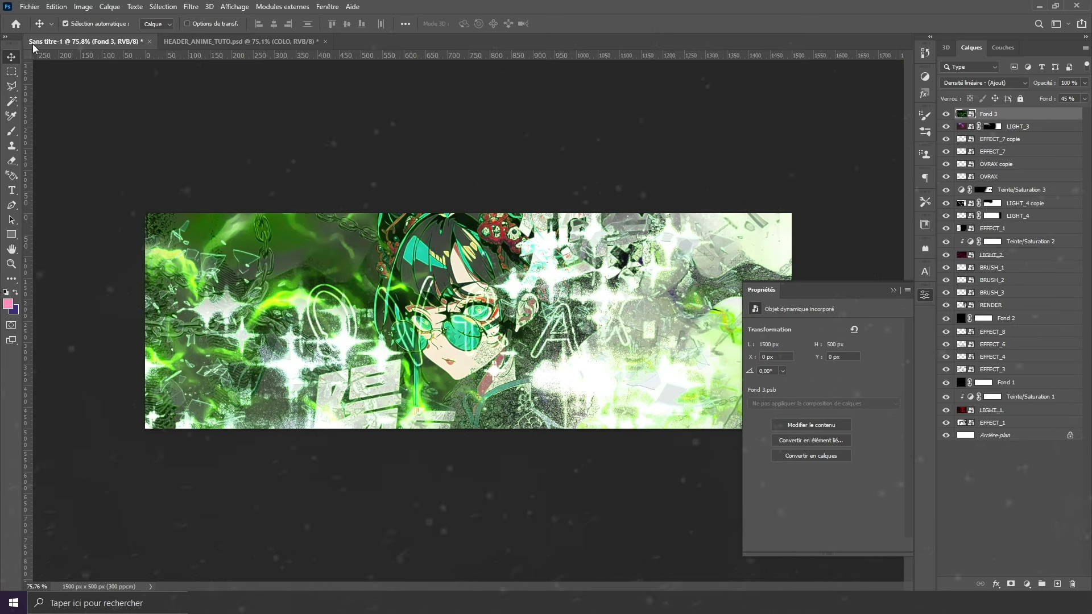
Open COLO_TUTO_HEADER_ANIME_BY_OVRAX.psd and copy its COLO group to the top of the layer stack in the Sans titre-1 banner.
{"action": "left_click", "coordinate": [30, 7]}
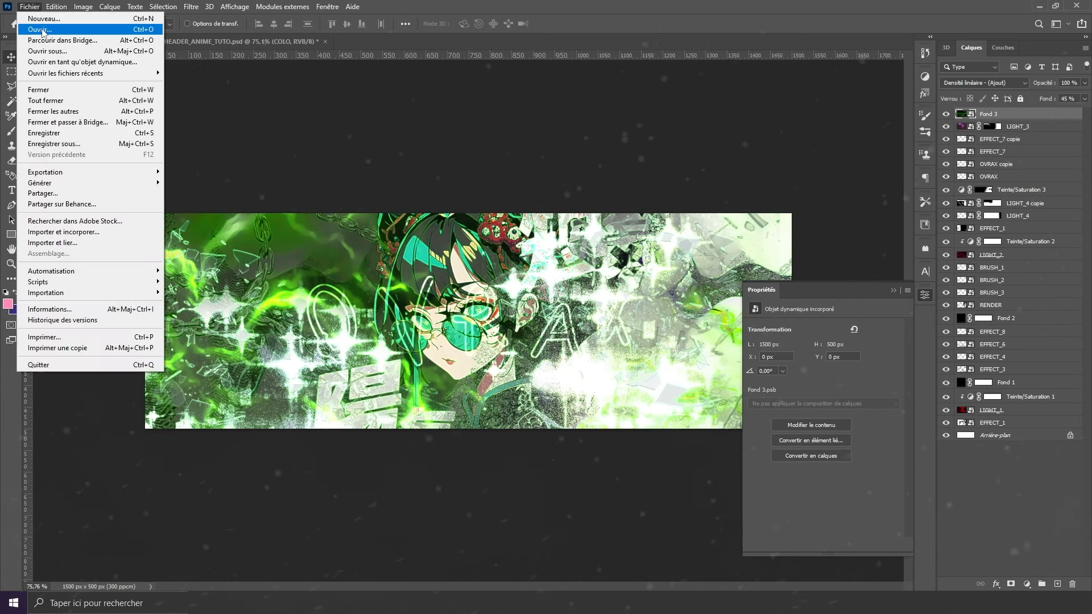
{"action": "left_click", "coordinate": [42, 29]}
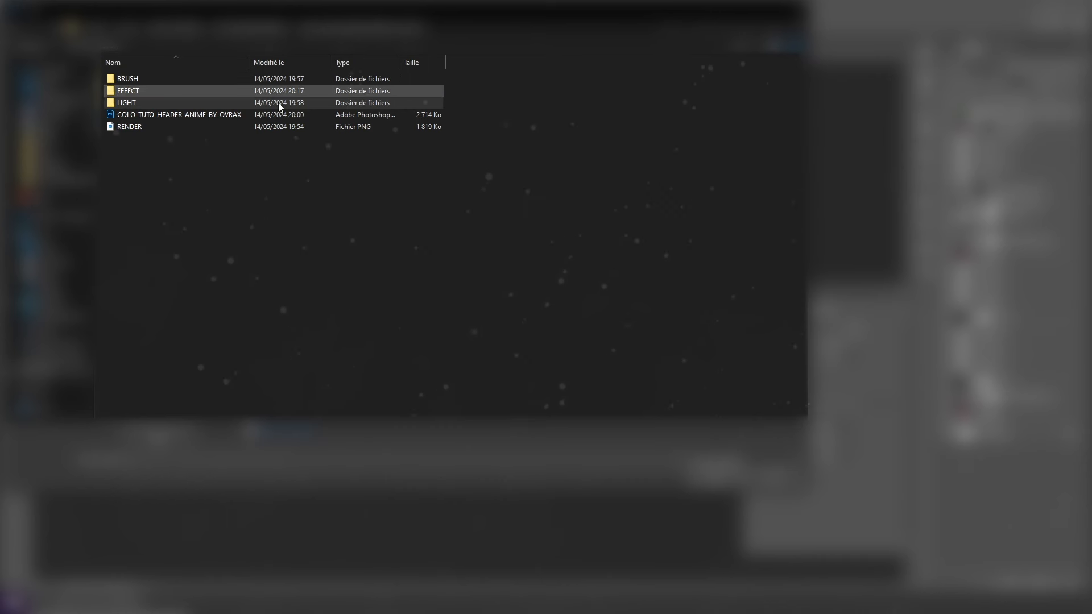
{"action": "left_click", "coordinate": [200, 114]}
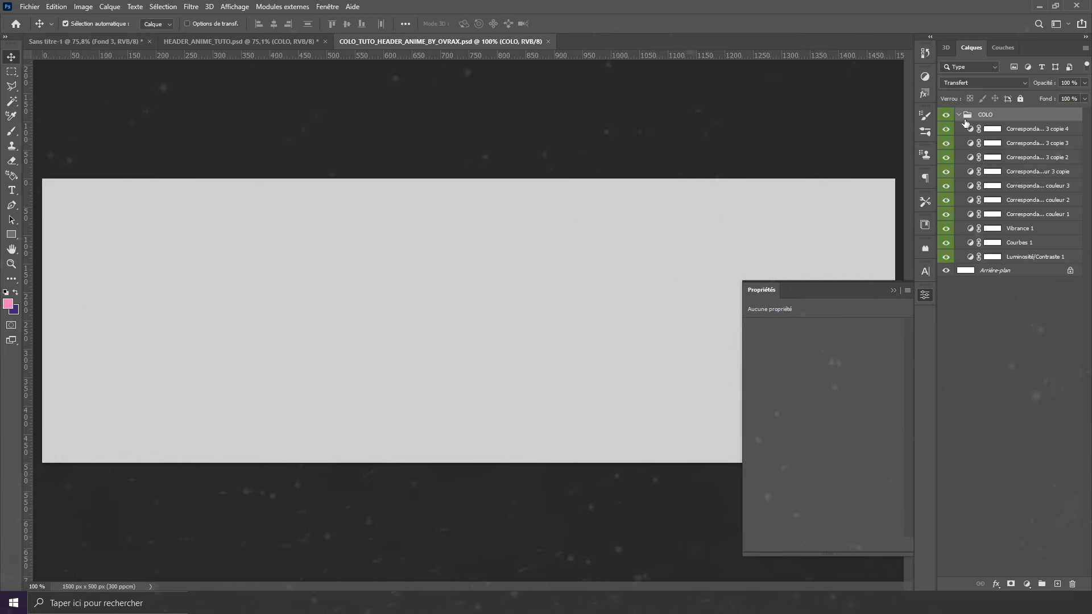
{"action": "left_click", "coordinate": [960, 116]}
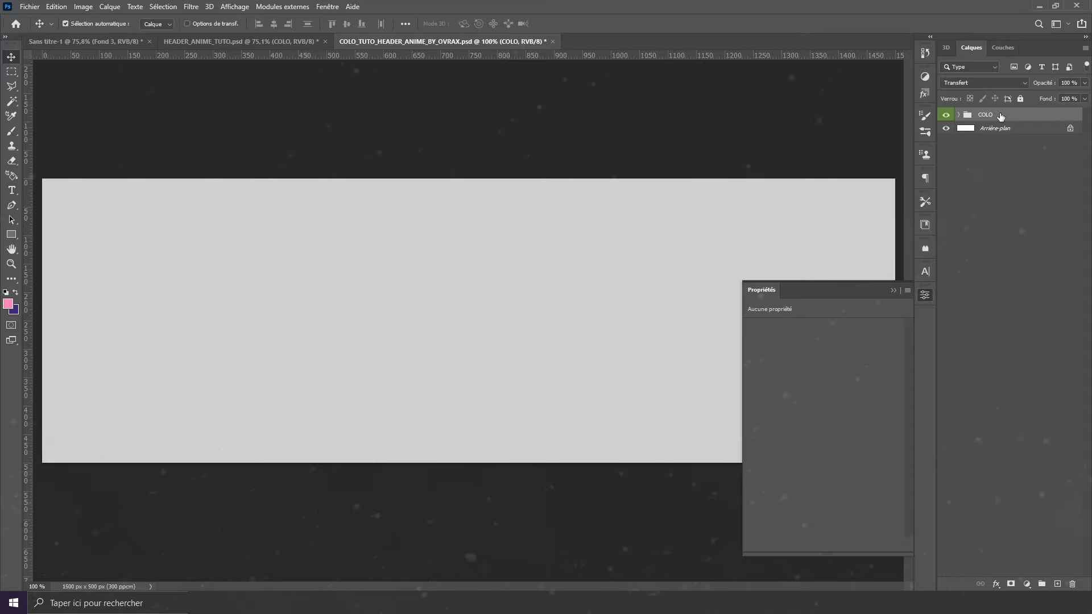
{"action": "left_click_drag", "start_coordinate": [1001, 117], "coordinate": [449, 287]}
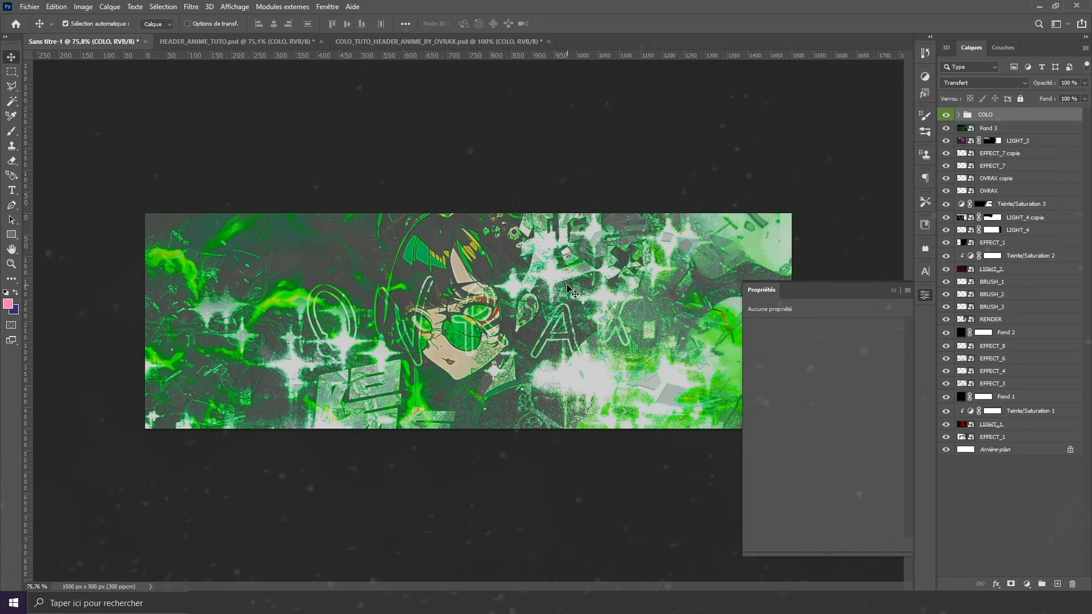
Examine the settings of the colour lookup, vibrance, curves and brightness/contrast adjustments inside the COLO group.
{"action": "left_click", "coordinate": [959, 114]}
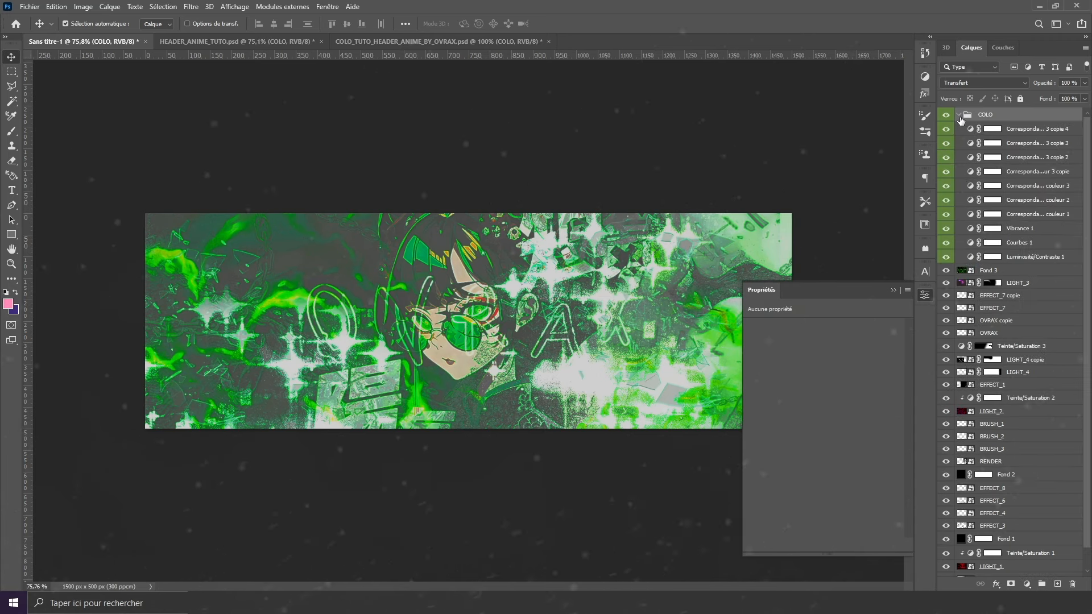
{"action": "left_click", "coordinate": [1028, 132]}
{"action": "left_click", "coordinate": [1027, 143]}
{"action": "left_click", "coordinate": [1023, 157]}
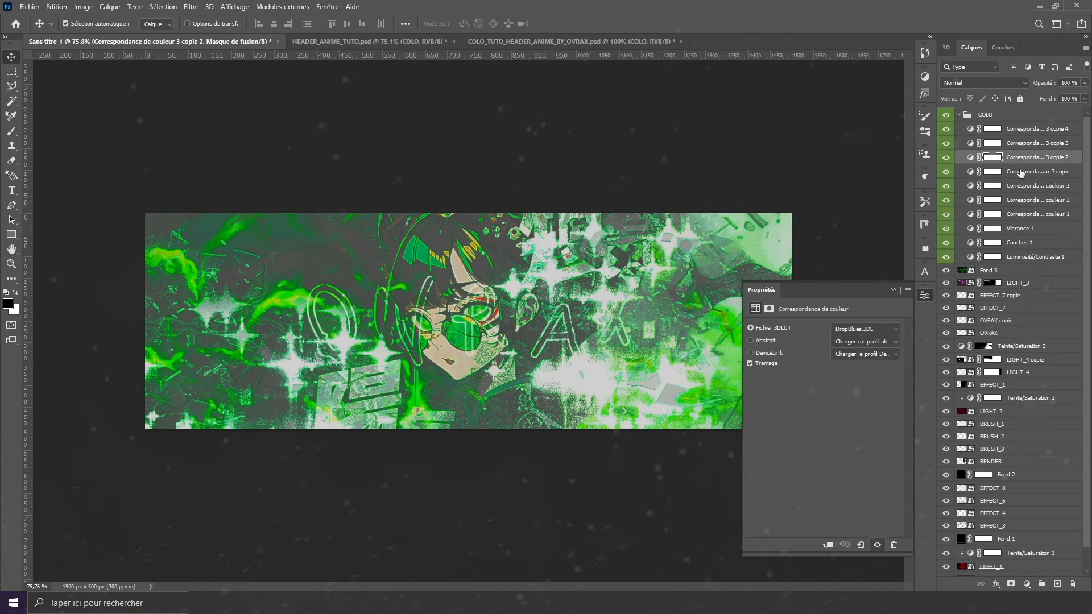
{"action": "left_click", "coordinate": [1021, 172]}
{"action": "left_click", "coordinate": [1025, 200]}
{"action": "left_click", "coordinate": [1021, 229]}
{"action": "left_click", "coordinate": [1020, 243]}
{"action": "left_click", "coordinate": [1024, 256]}
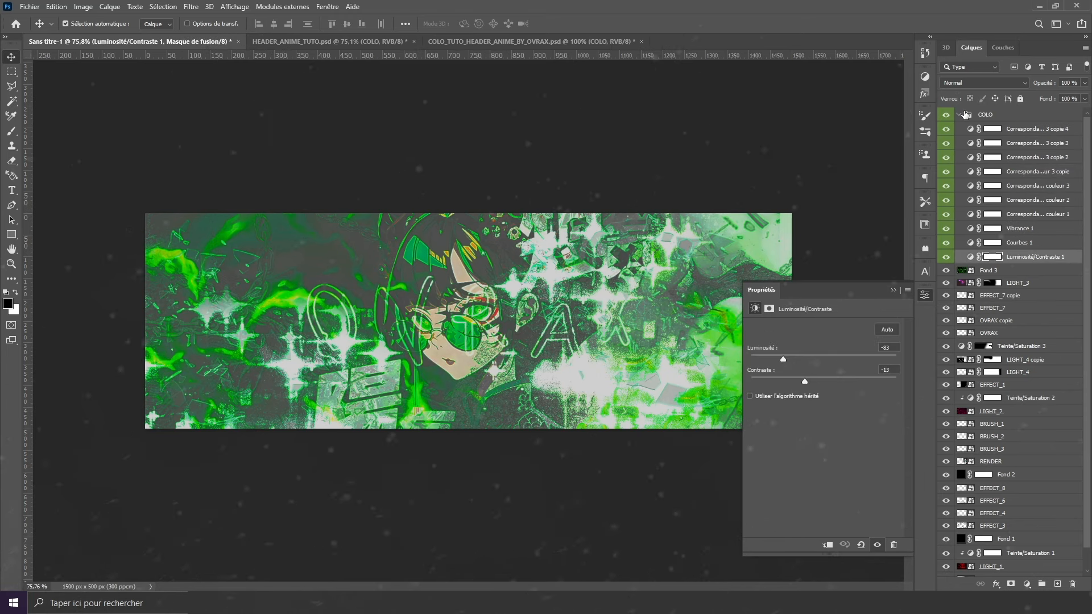
{"action": "left_click", "coordinate": [960, 115]}
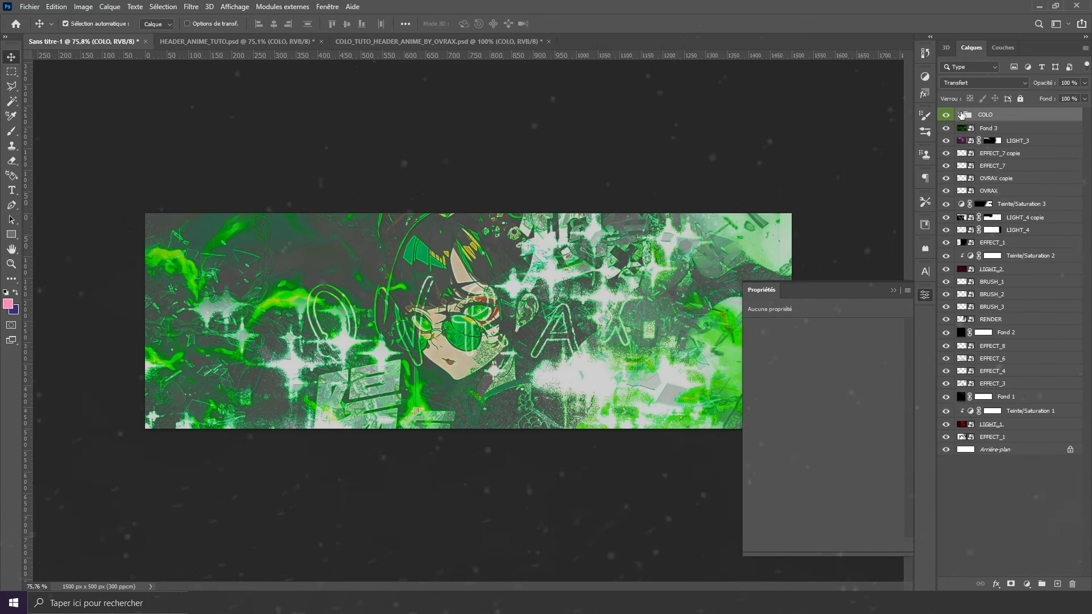
Stamp all visible layers into a new layer above the COLO group and set its Fond to 0 %.
{"action": "left_click", "coordinate": [893, 290]}
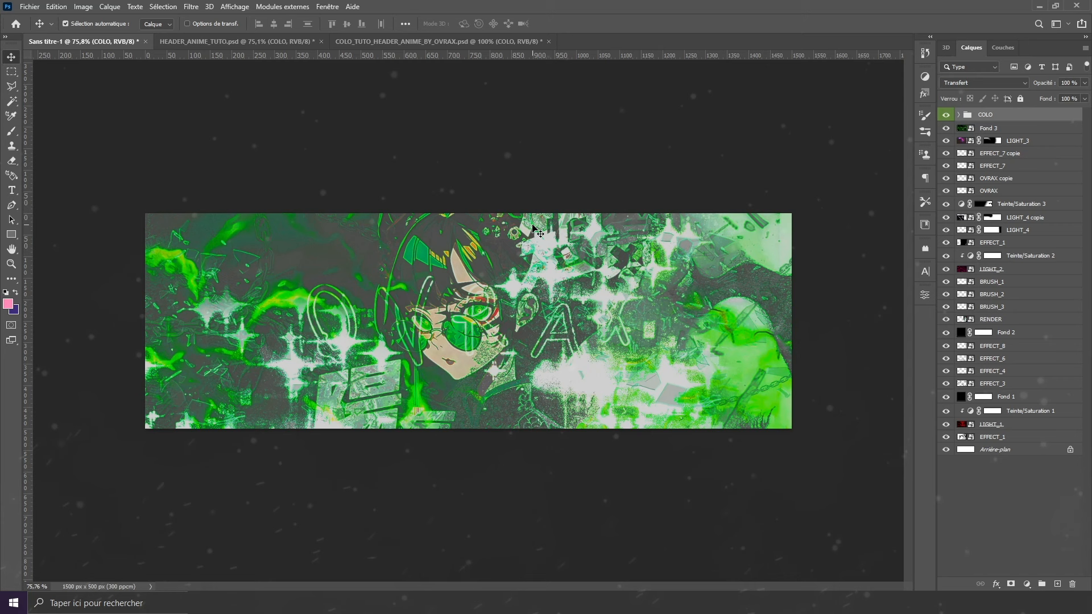
{"action": "scroll", "coordinate": [535, 229], "scroll_direction": "down", "scroll_amount": 1}
{"action": "scroll", "coordinate": [535, 228], "scroll_direction": "up", "scroll_amount": 1}
{"action": "key", "text": "b"}
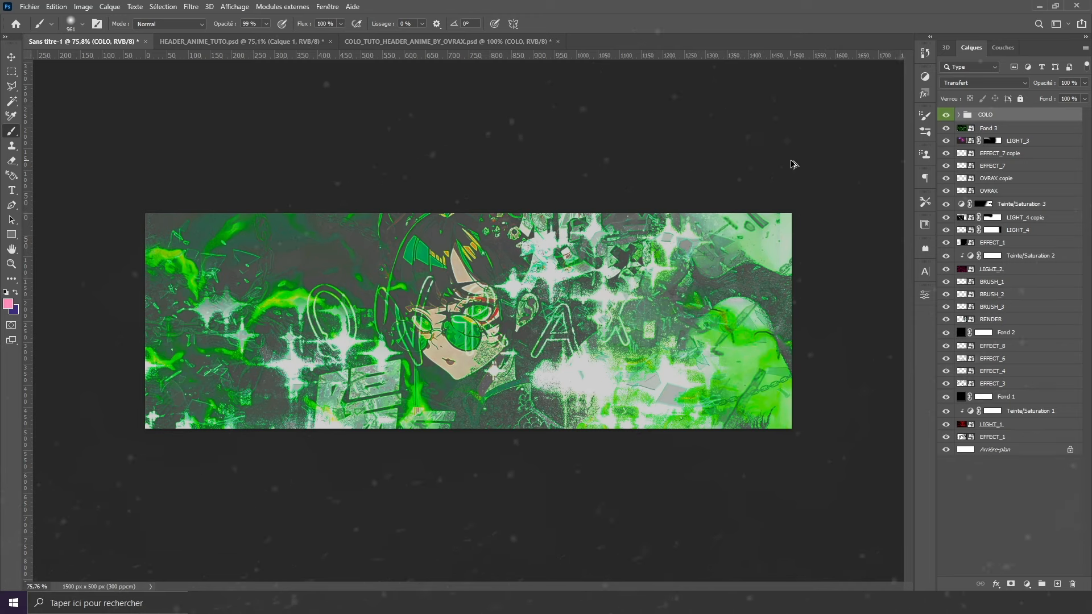
{"action": "key", "text": "ctrl+shift+alt+e"}
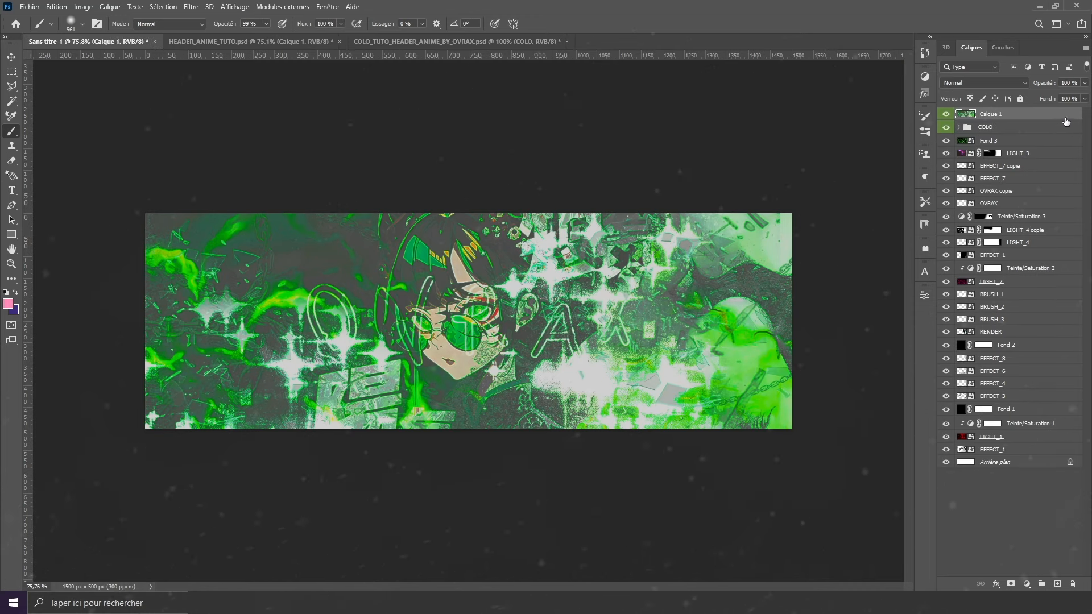
{"action": "left_click", "coordinate": [1085, 100]}
{"action": "left_click_drag", "start_coordinate": [1071, 115], "coordinate": [922, 132]}
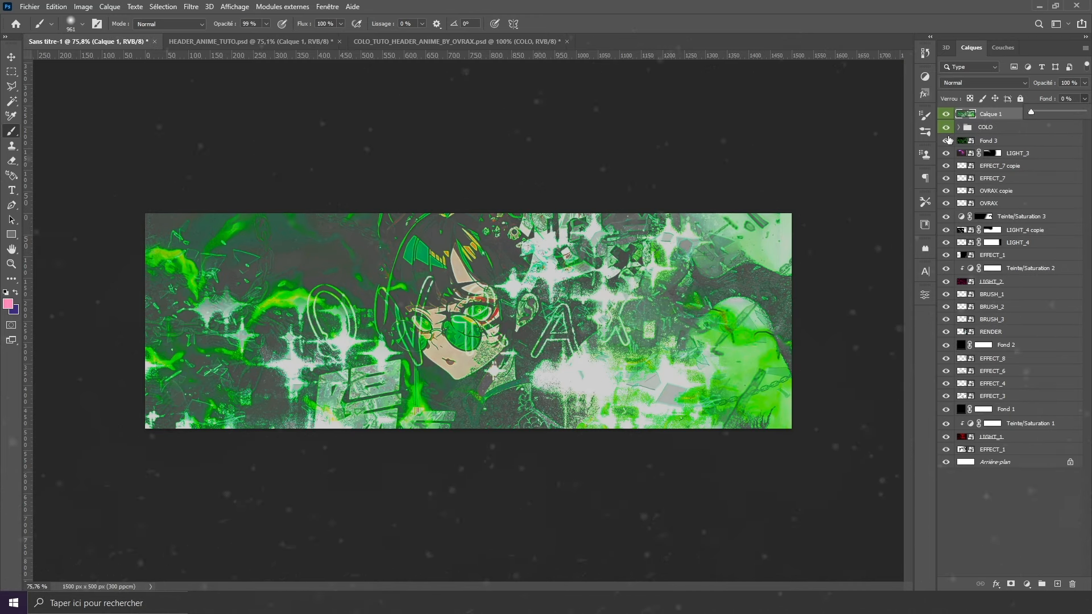
{"action": "left_click", "coordinate": [972, 118]}
Add a Contour layer style to the stamped layer: 10 px, position Intérieur, green colour 009723.
{"action": "double_click", "coordinate": [1031, 117]}
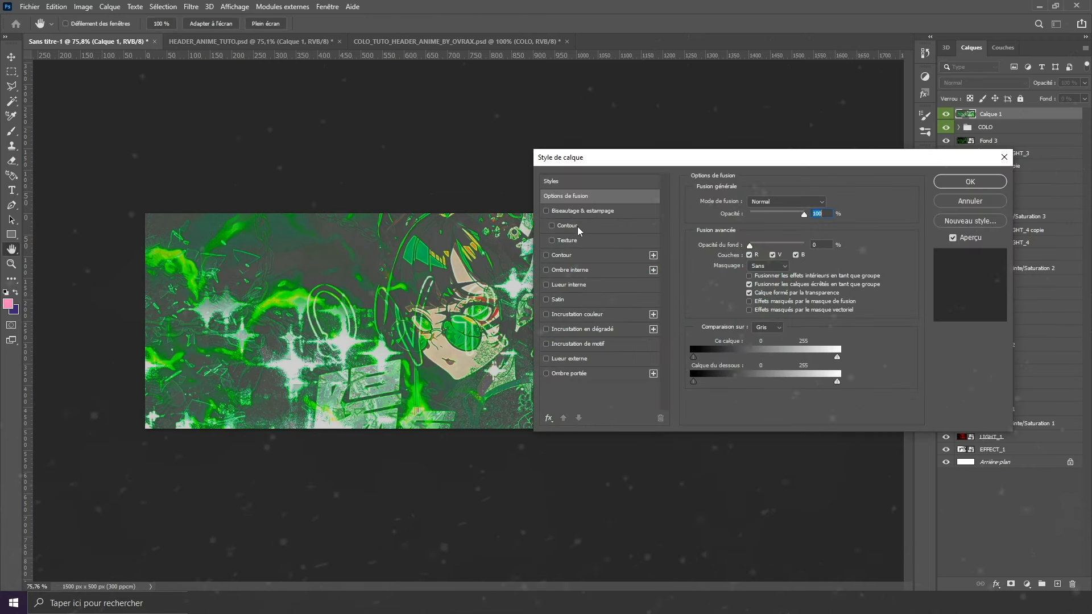
{"action": "left_click", "coordinate": [581, 255]}
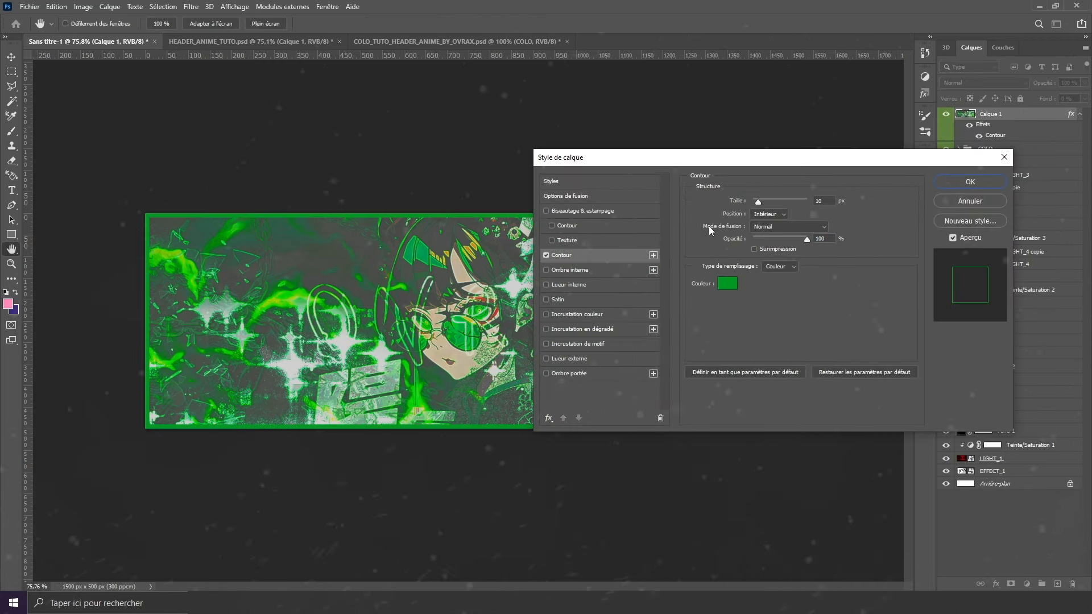
{"action": "left_click", "coordinate": [727, 285]}
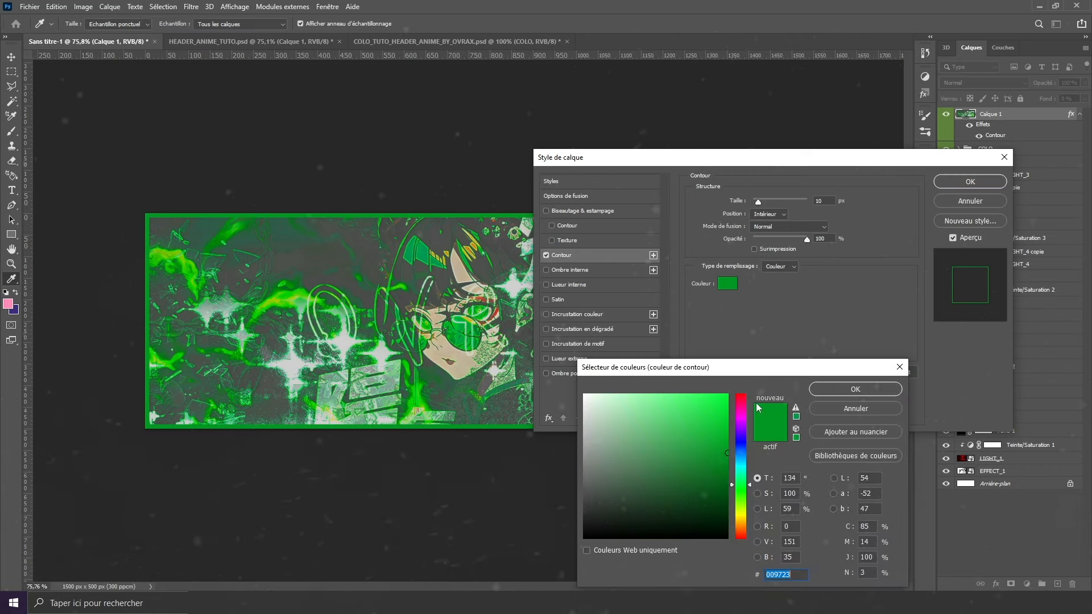
{"action": "left_click", "coordinate": [835, 389]}
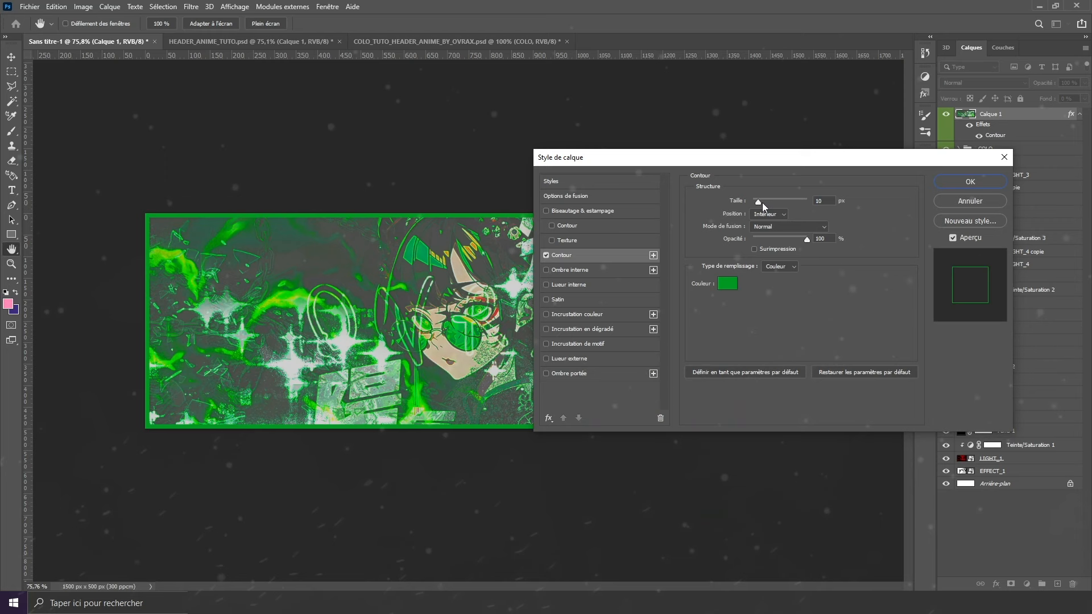
{"action": "left_click", "coordinate": [970, 183]}
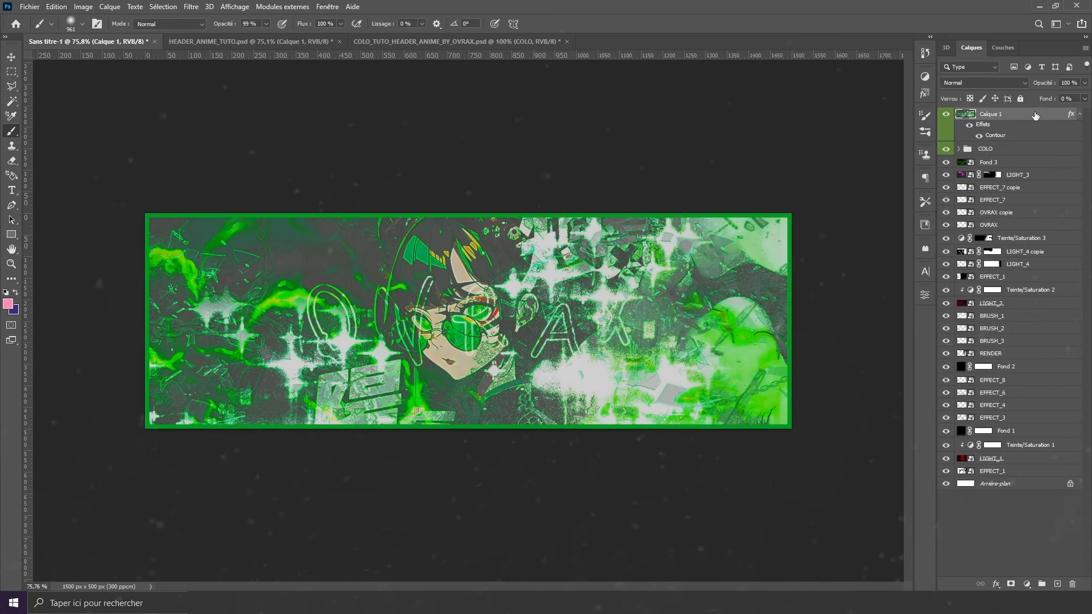
Convert the bordered layer into a smart object and set its blend mode to Mélange maximal.
{"action": "right_click", "coordinate": [1035, 116]}
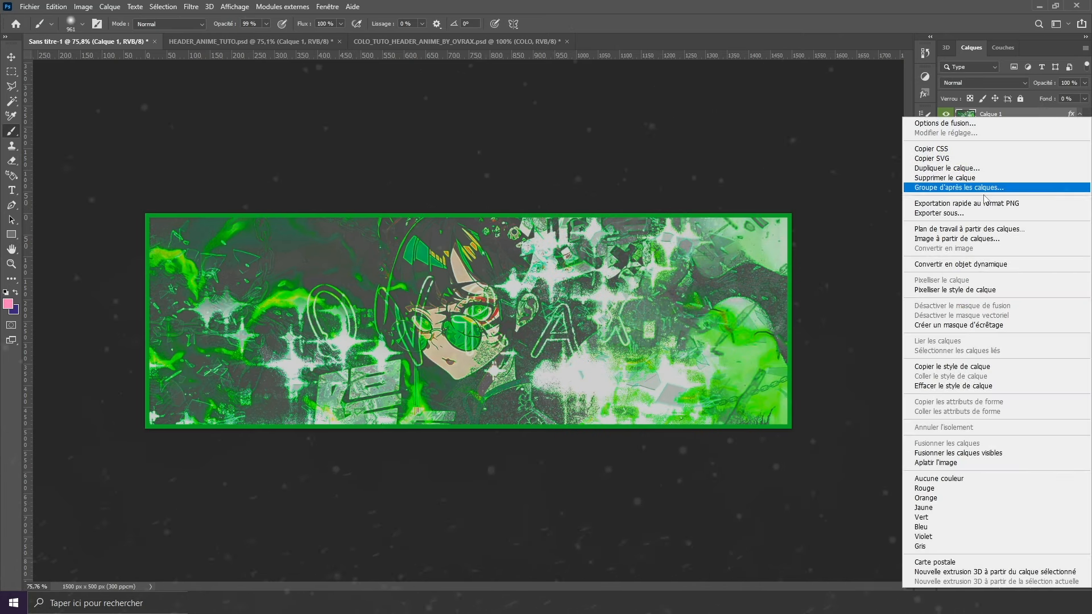
{"action": "left_click", "coordinate": [959, 264]}
{"action": "left_click", "coordinate": [984, 83]}
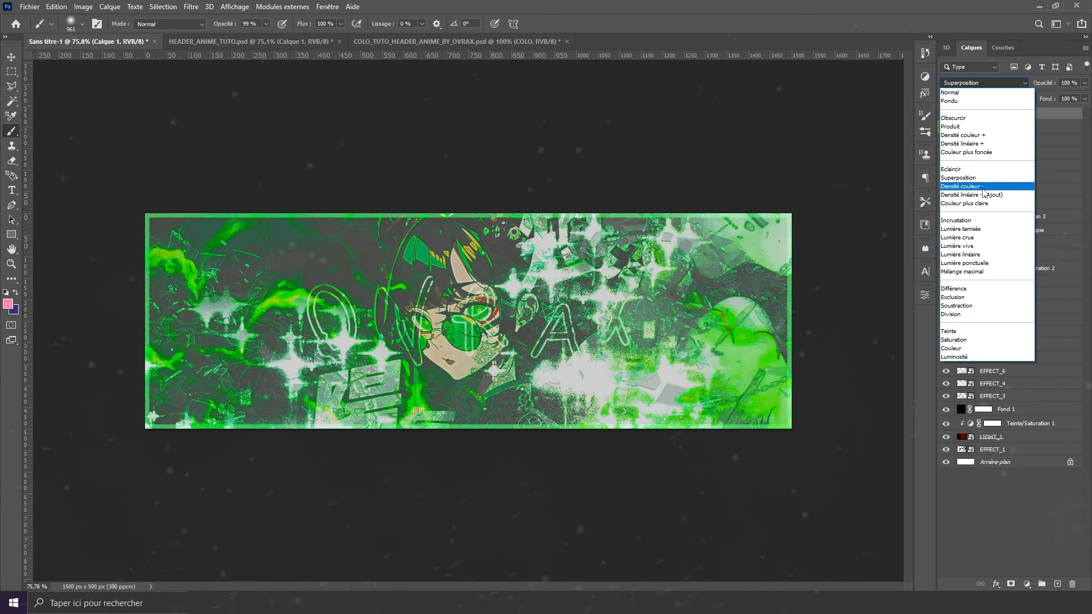
{"action": "left_click", "coordinate": [983, 272]}
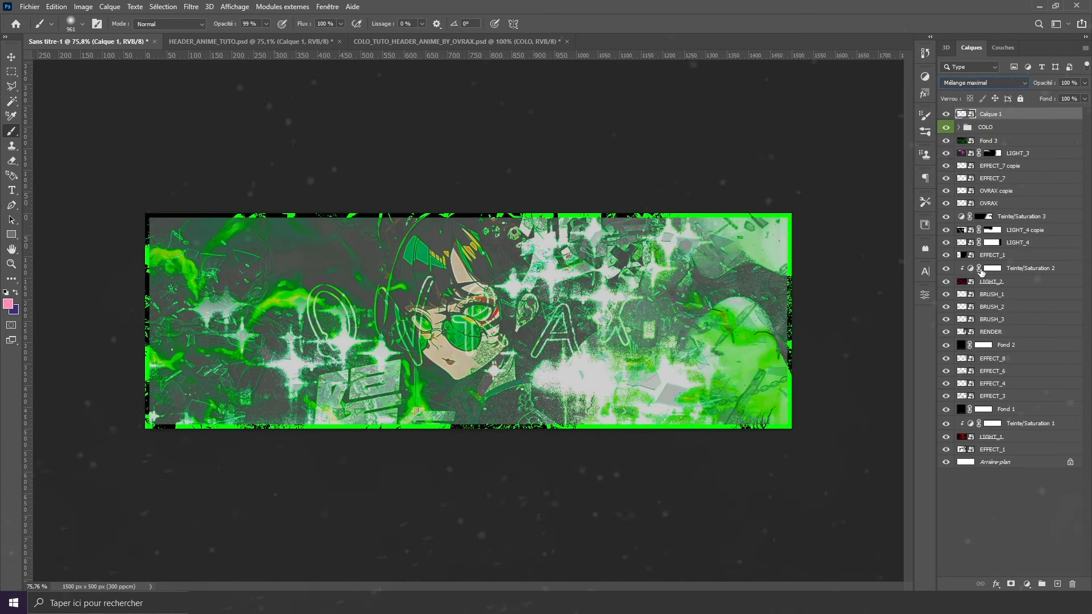
Apply a Flou gaussien filter with a radius of 5,0 pixels to the border smart object.
{"action": "left_click", "coordinate": [192, 6]}
{"action": "mouse_move", "coordinate": [282, 189]}
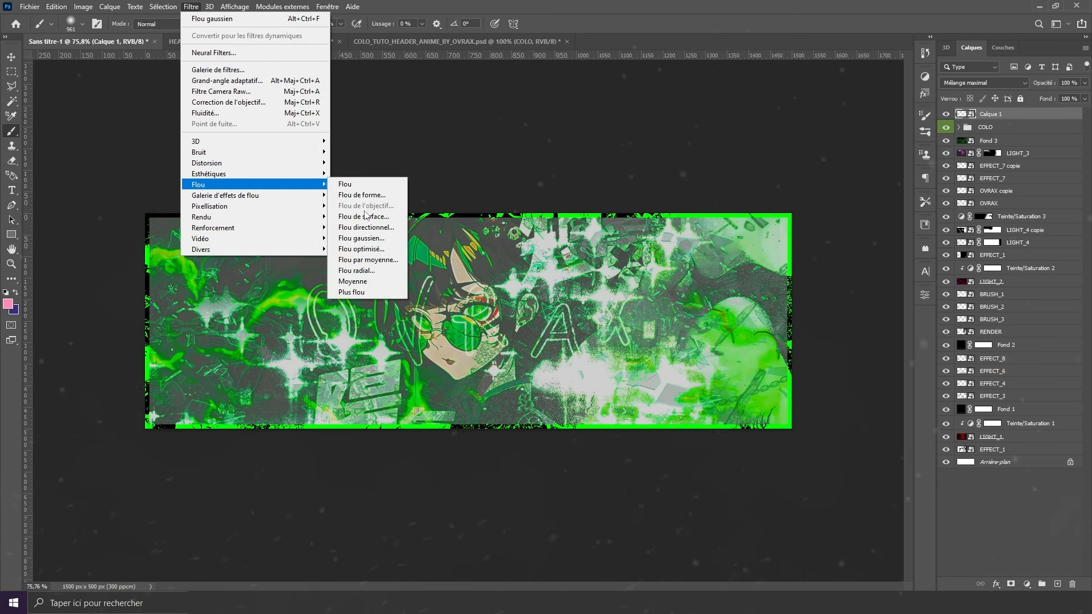
{"action": "left_click", "coordinate": [367, 239]}
{"action": "left_click_drag", "start_coordinate": [665, 283], "coordinate": [677, 290]}
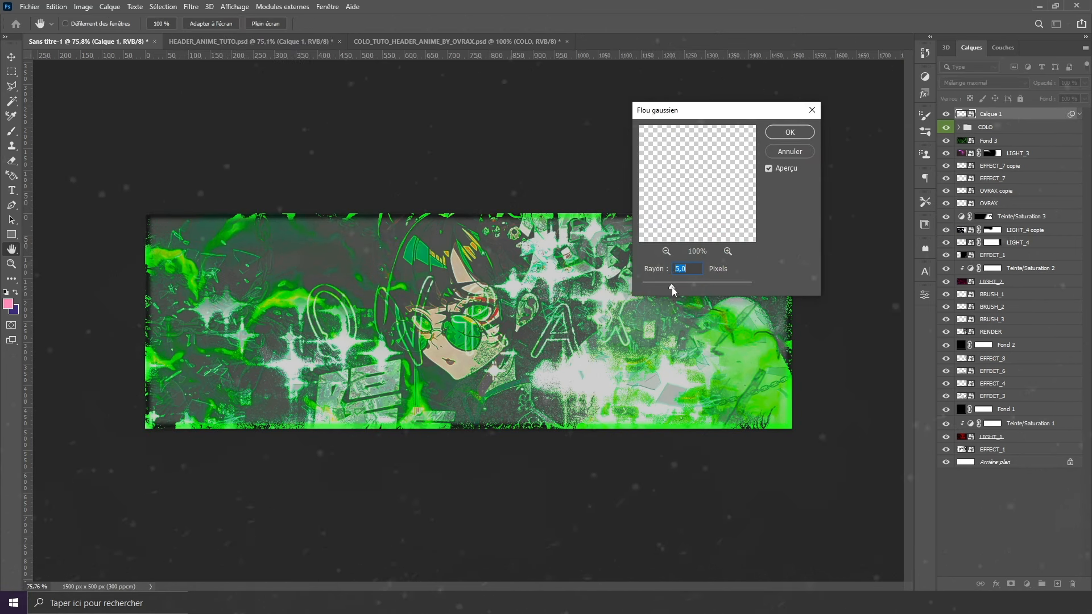
{"action": "left_click", "coordinate": [789, 134]}
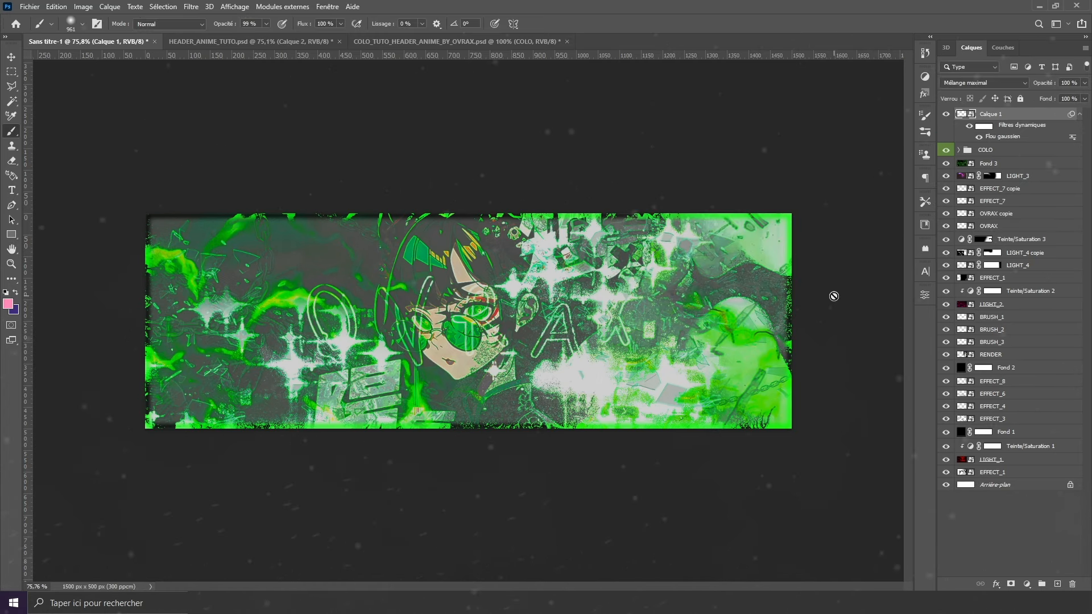
Stamp all visible layers into a new top layer and apply Flou radial with Valeur 10, Zoom mode and Normale quality.
{"action": "key", "text": "ctrl+shift+alt+e"}
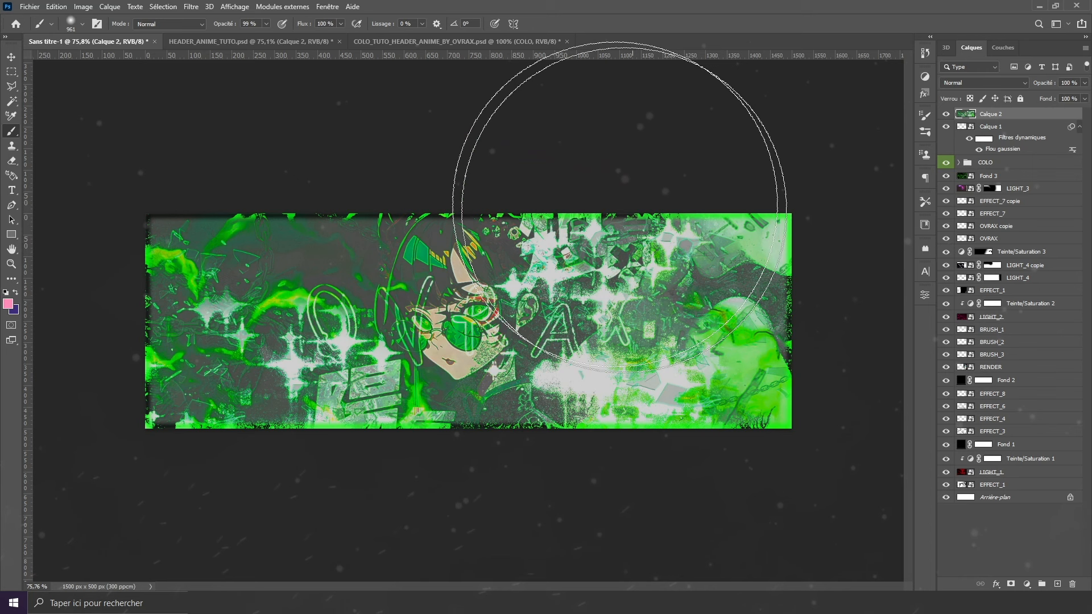
{"action": "left_click", "coordinate": [193, 6]}
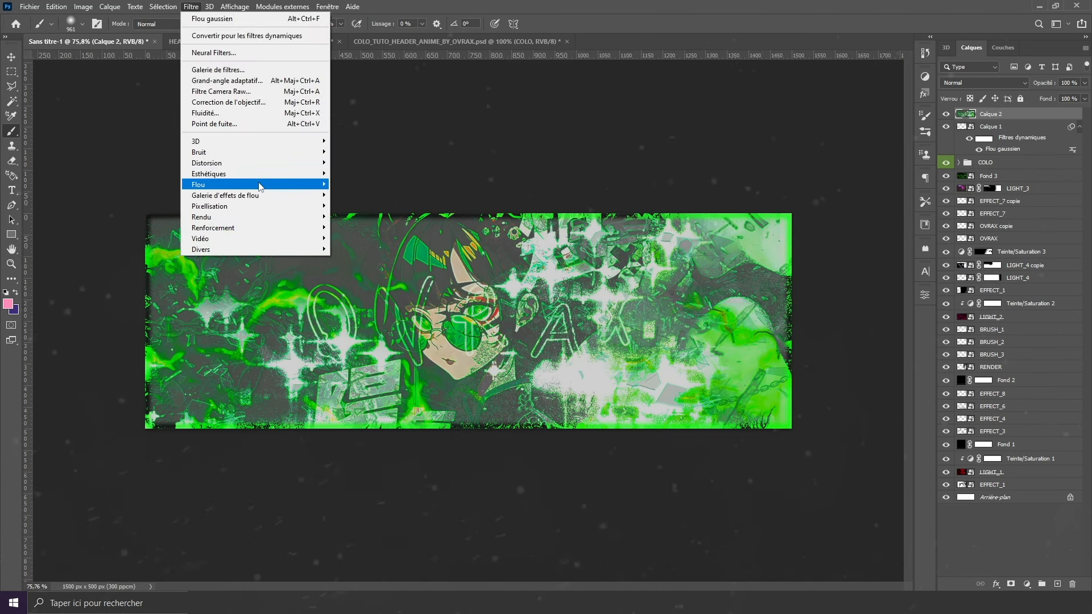
{"action": "mouse_move", "coordinate": [275, 185]}
{"action": "left_click", "coordinate": [358, 271]}
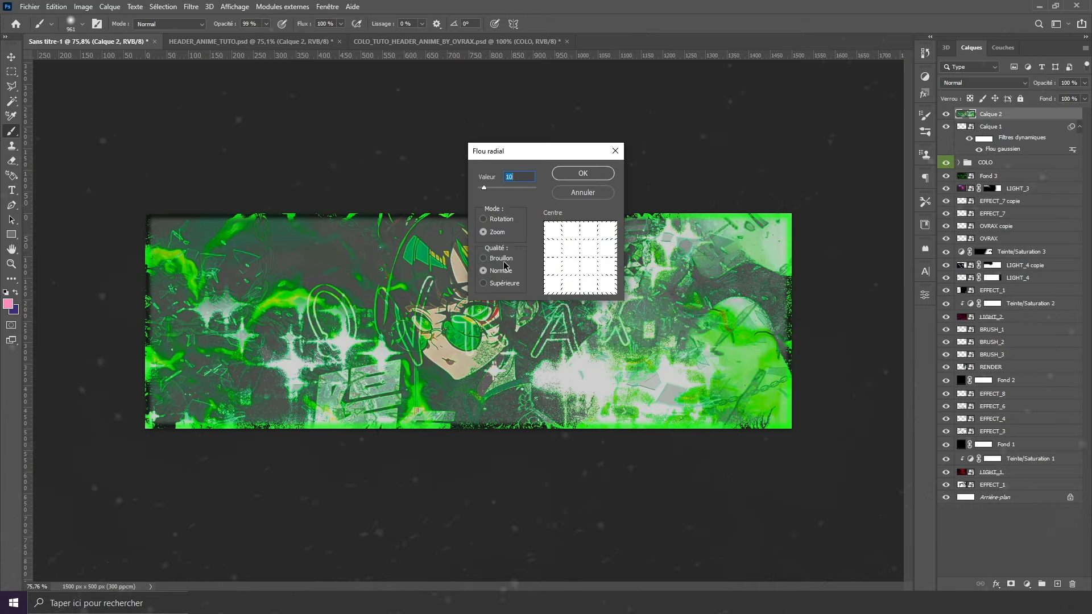
{"action": "left_click", "coordinate": [589, 178]}
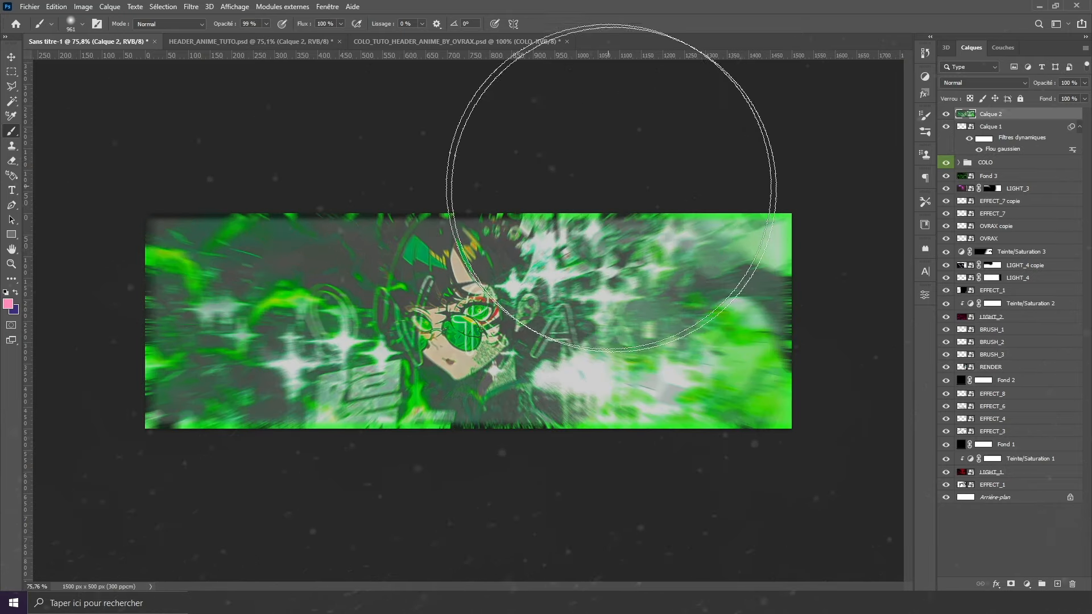
Add a layer mask to the radially blurred layer and paint it black over the banner's centre, leaving the sides blurred.
{"action": "left_click", "coordinate": [1011, 584]}
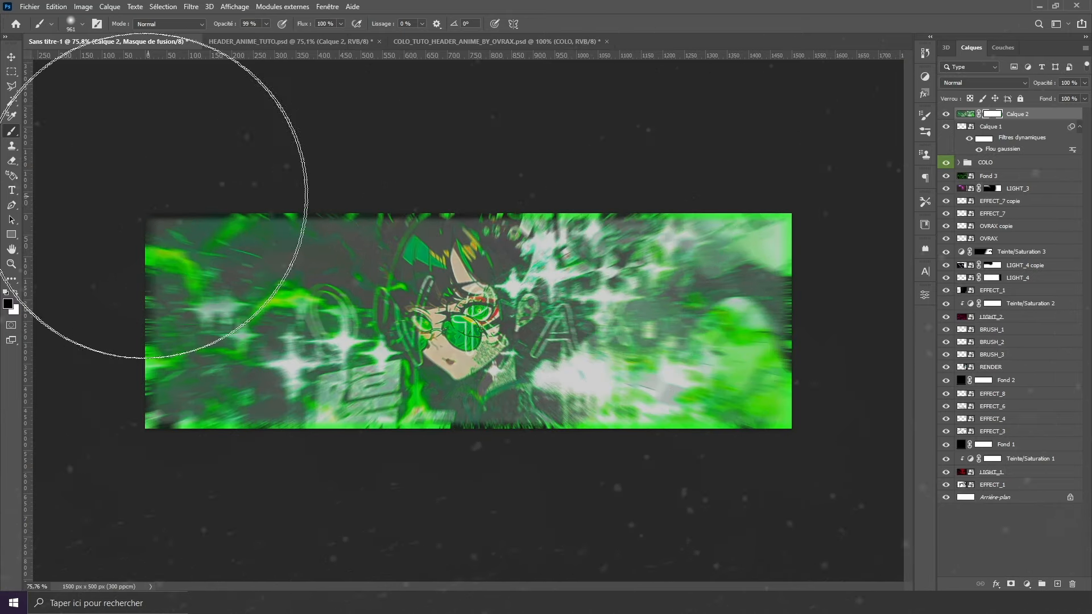
{"action": "key", "text": "d"}
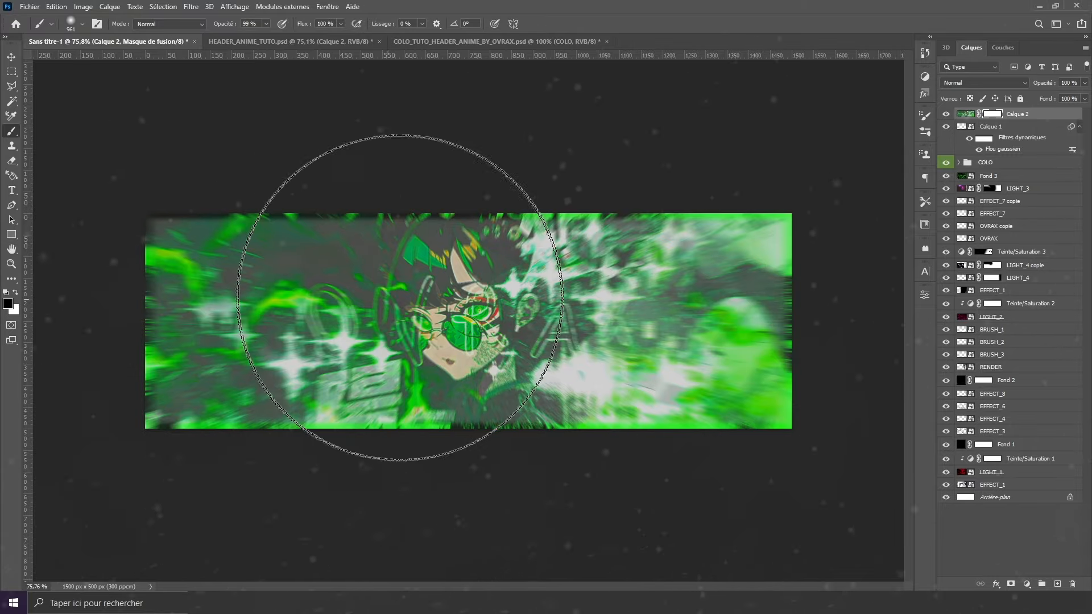
{"action": "mouse_move", "coordinate": [444, 296]}
{"action": "left_mouse_down"}
{"action": "mouse_move", "coordinate": [508, 296]}
{"action": "mouse_move", "coordinate": [459, 295]}
{"action": "mouse_move", "coordinate": [451, 341]}
{"action": "mouse_move", "coordinate": [456, 311]}
{"action": "mouse_move", "coordinate": [565, 259]}
{"action": "mouse_move", "coordinate": [634, 305]}
{"action": "mouse_move", "coordinate": [589, 302]}
{"action": "mouse_move", "coordinate": [541, 270]}
{"action": "mouse_move", "coordinate": [504, 270]}
{"action": "left_mouse_up"}
{"action": "left_click", "coordinate": [569, 271]}
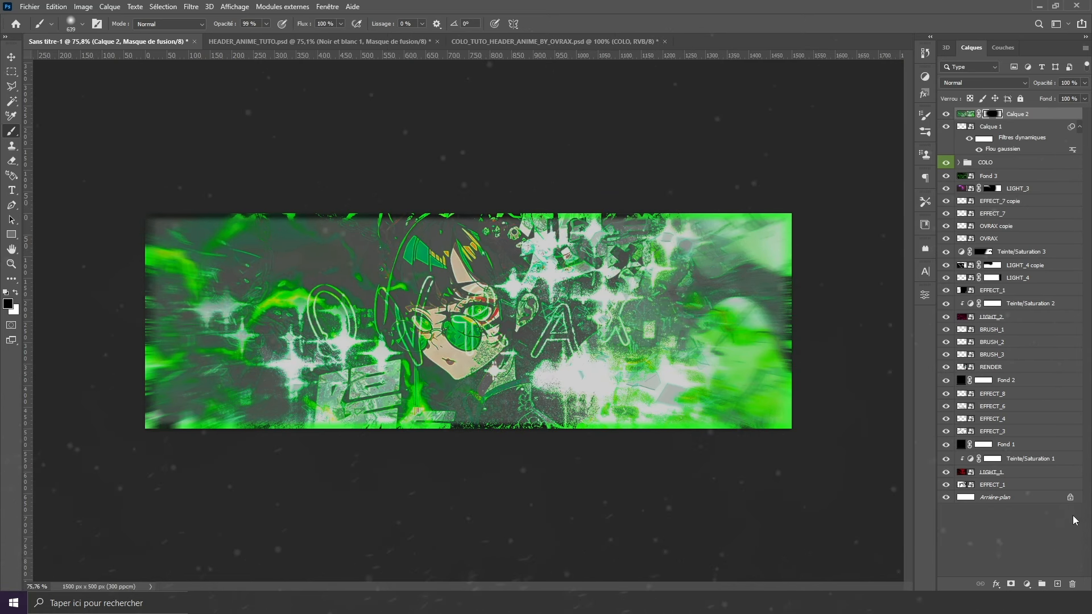
Add a Vibrance adjustment layer on top with Vibrance +12 and Saturation +15.
{"action": "left_click", "coordinate": [1028, 585]}
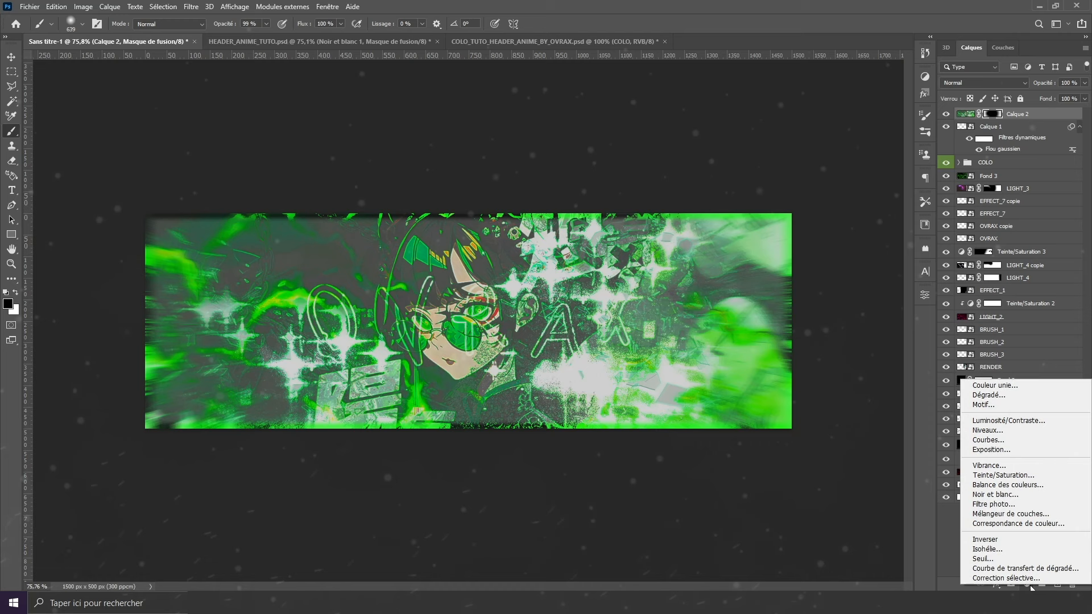
{"action": "left_click", "coordinate": [989, 466]}
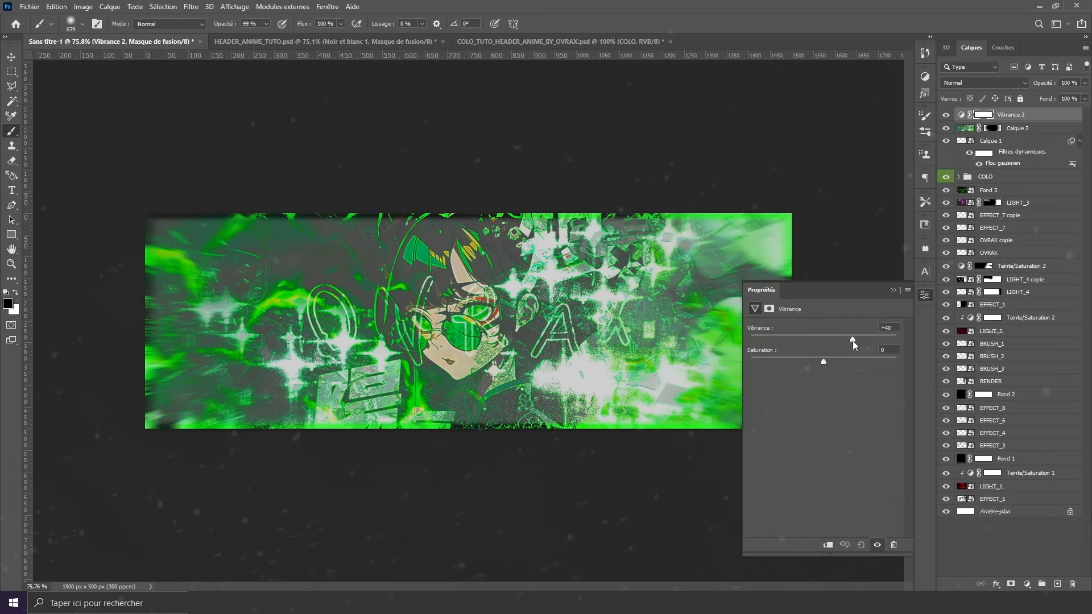
{"action": "left_click_drag", "start_coordinate": [836, 340], "coordinate": [834, 363]}
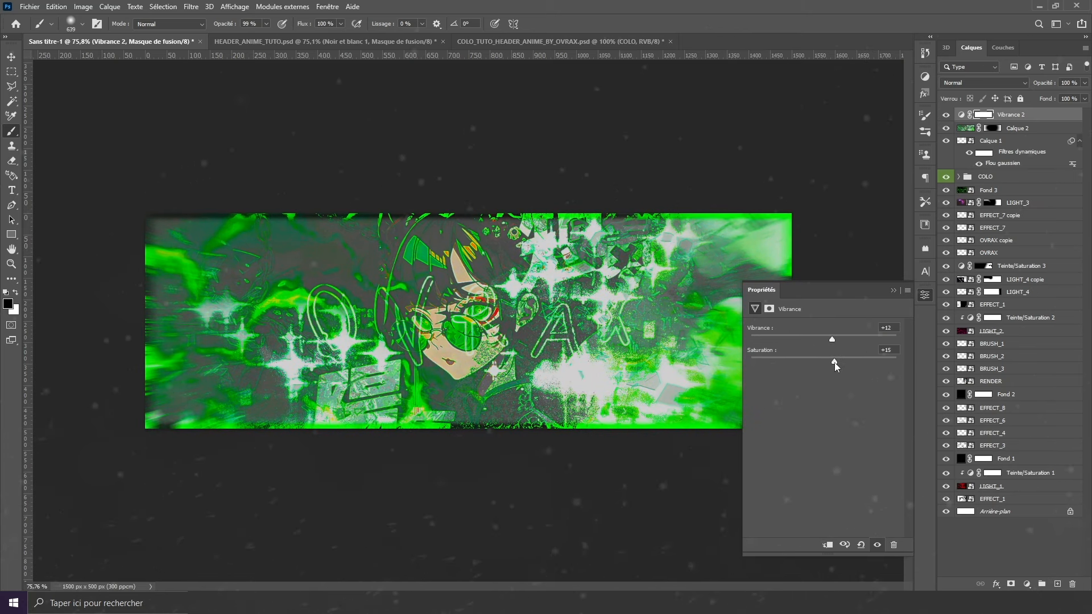
Add a Noir et blanc adjustment layer with the default preset above the Vibrance layer.
{"action": "left_click", "coordinate": [1023, 586]}
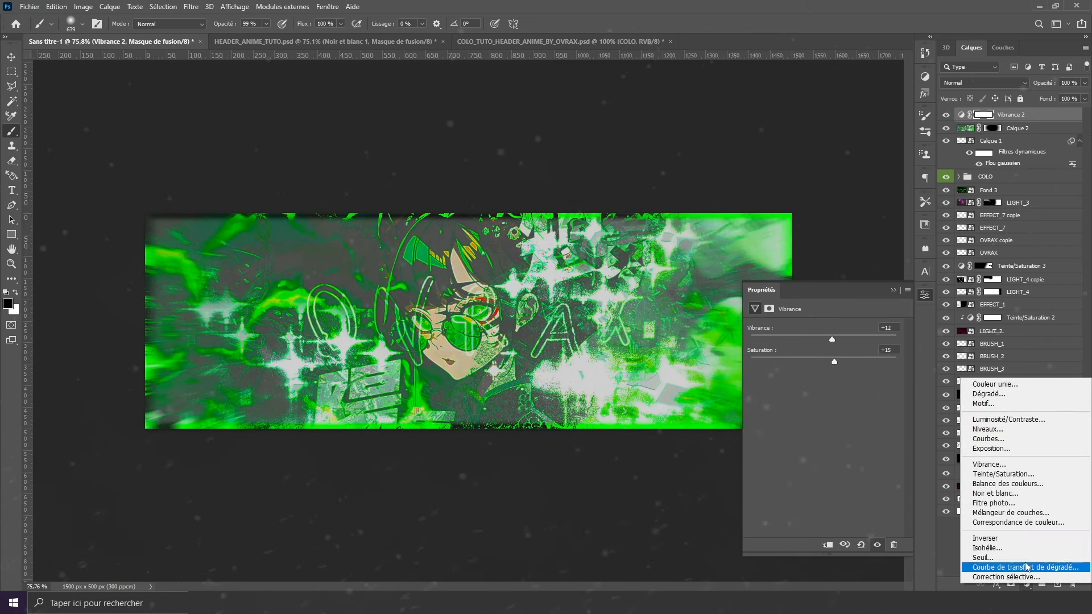
{"action": "left_click", "coordinate": [1007, 494]}
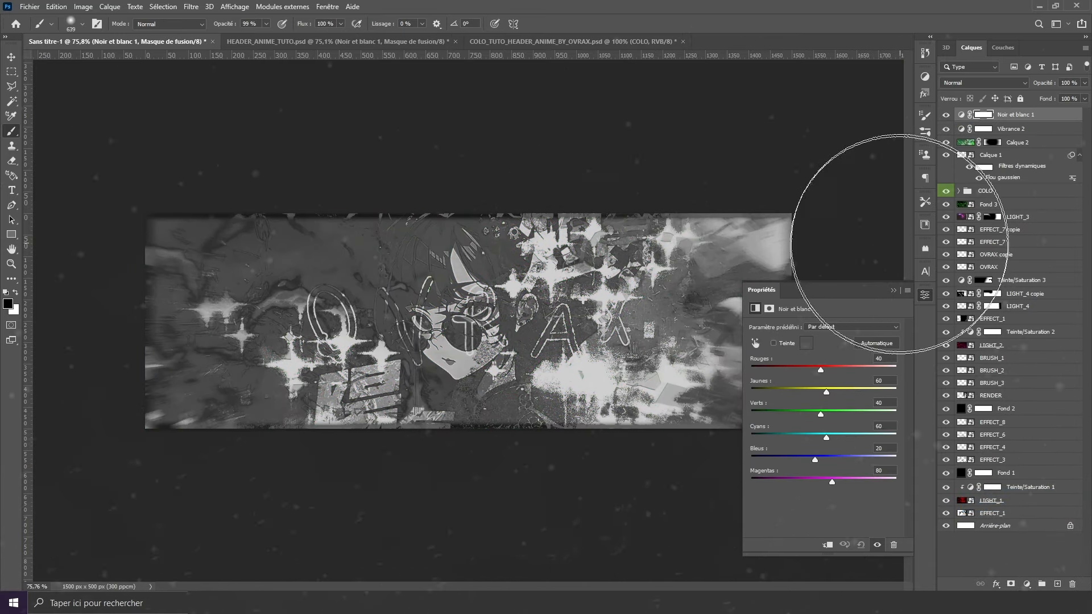
{"action": "left_click", "coordinate": [893, 291]}
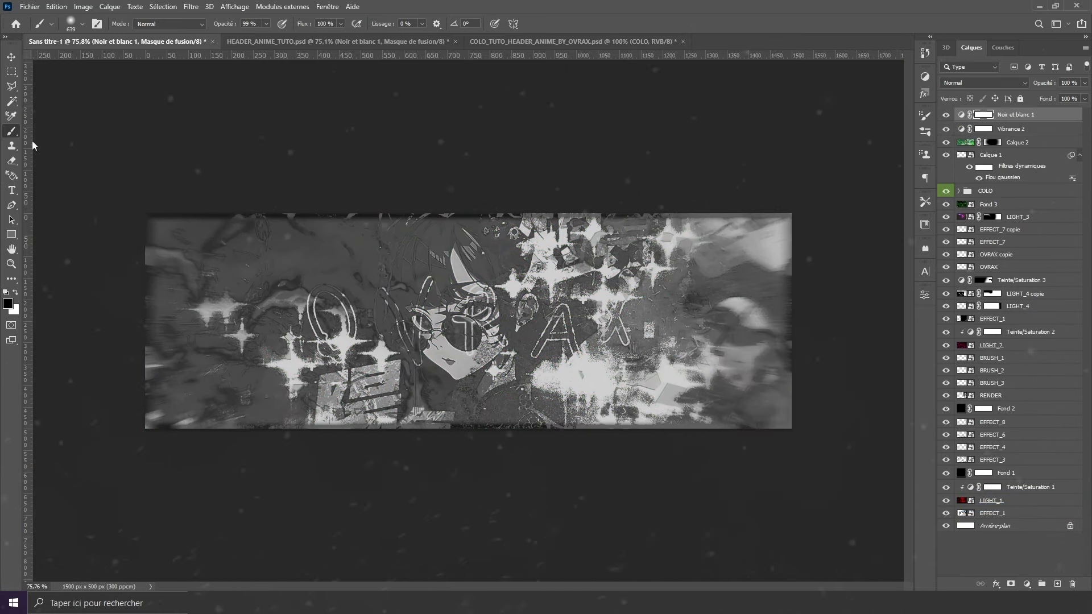
Paint black with a large soft brush on the Noir et blanc mask to restore colour across the banner, leaving some edge areas desaturated.
{"action": "mouse_move", "coordinate": [392, 321]}
{"action": "left_mouse_down"}
{"action": "mouse_move", "coordinate": [421, 329]}
{"action": "mouse_move", "coordinate": [387, 327]}
{"action": "mouse_move", "coordinate": [375, 305]}
{"action": "left_mouse_up"}
{"action": "left_click", "coordinate": [249, 314]}
{"action": "key", "text": "ctrl+z"}
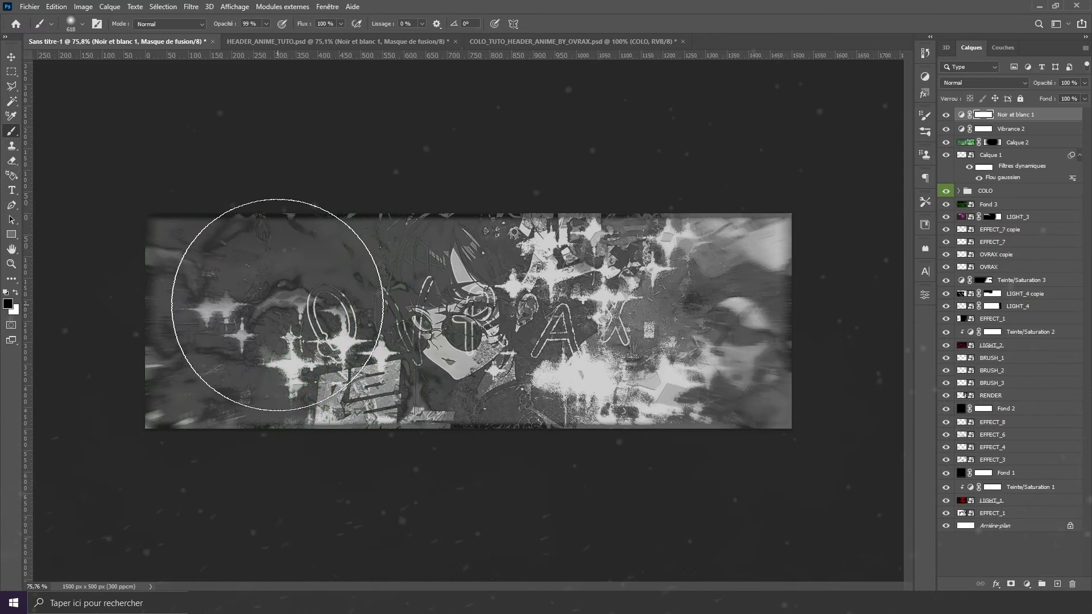
{"action": "left_click", "coordinate": [268, 285]}
{"action": "left_click", "coordinate": [365, 420]}
{"action": "left_click", "coordinate": [450, 247]}
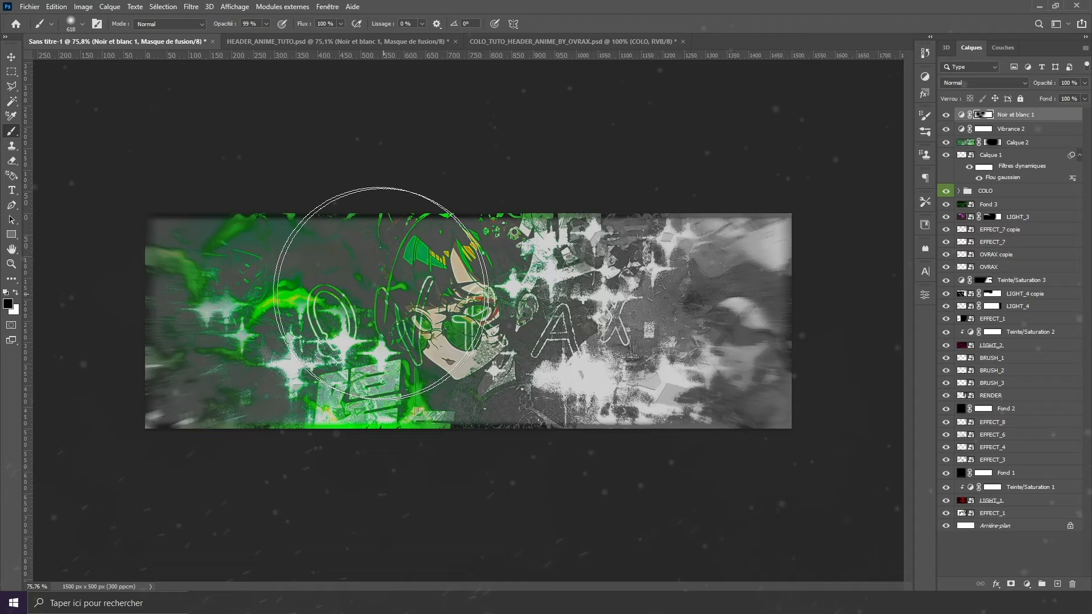
{"action": "left_click", "coordinate": [555, 458]}
{"action": "left_click", "coordinate": [622, 259]}
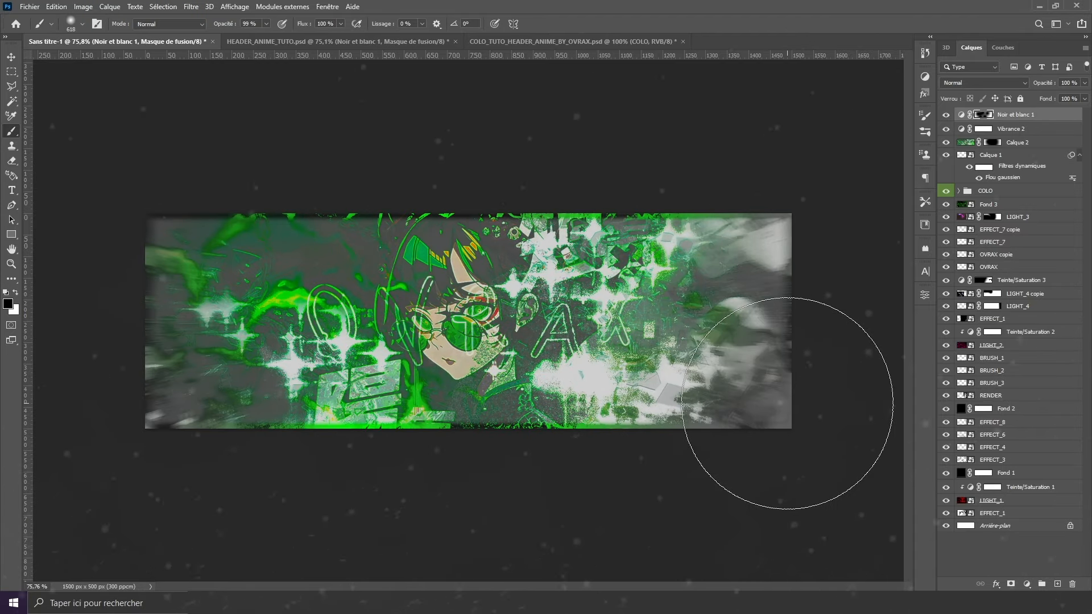
{"action": "left_click", "coordinate": [788, 402]}
{"action": "left_click_drag", "start_coordinate": [718, 260], "coordinate": [653, 262]}
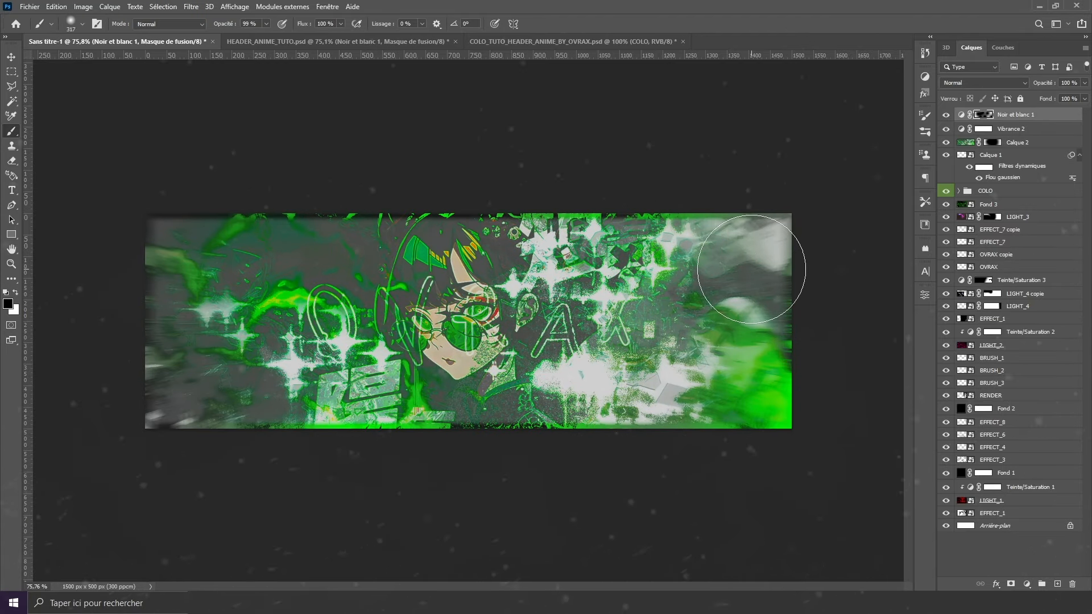
{"action": "left_click", "coordinate": [752, 269]}
{"action": "left_click", "coordinate": [210, 368]}
{"action": "scroll", "coordinate": [431, 426], "scroll_direction": "up", "scroll_amount": 2}
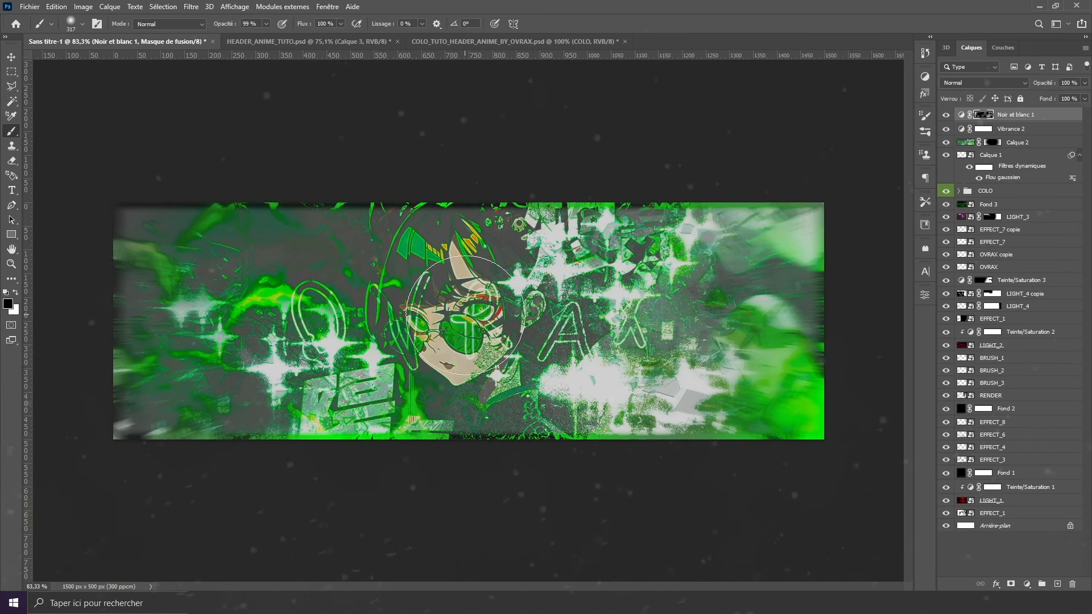
{"action": "scroll", "coordinate": [473, 331], "scroll_direction": "up", "scroll_amount": 1}
{"action": "scroll", "coordinate": [472, 331], "scroll_direction": "down", "scroll_amount": 1}
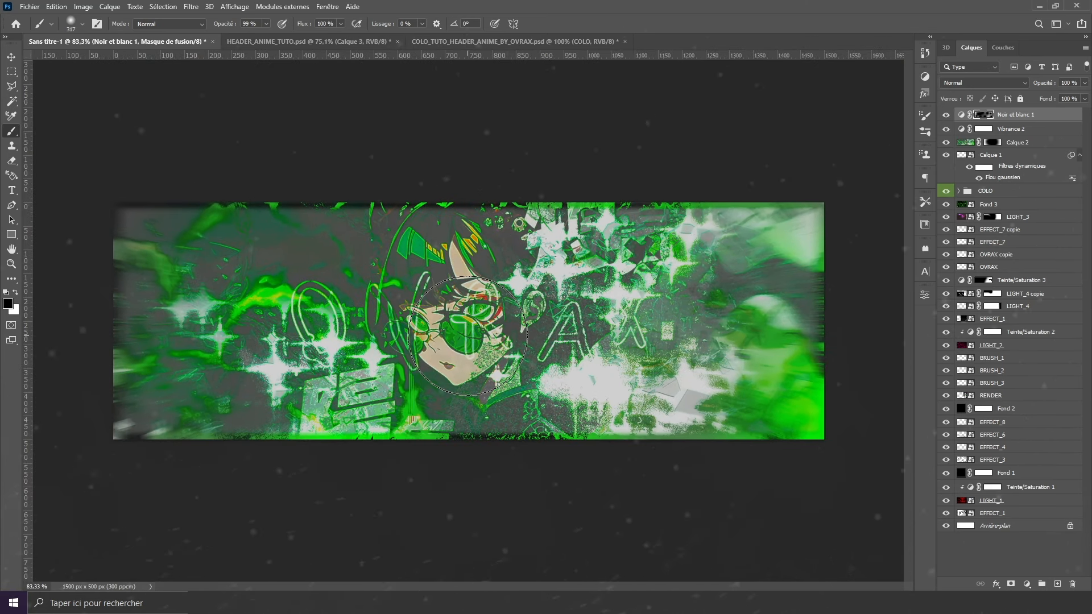
Stamp all visible layers into a new top layer and open it in the Camera Raw filter.
{"action": "left_click", "coordinate": [1049, 117]}
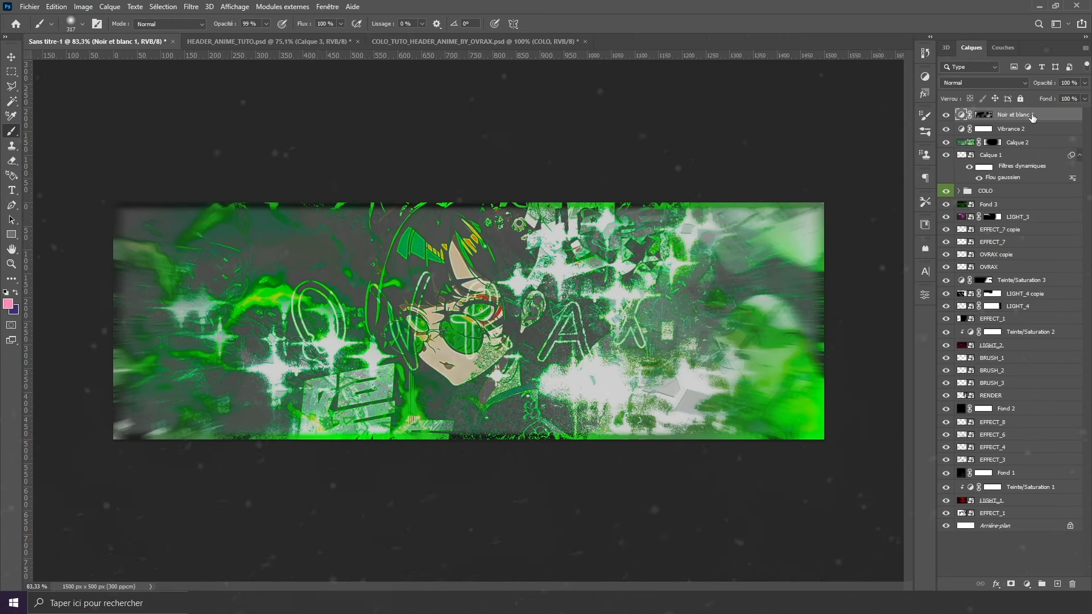
{"action": "key", "text": "ctrl+alt+shift+e"}
{"action": "left_click", "coordinate": [191, 7]}
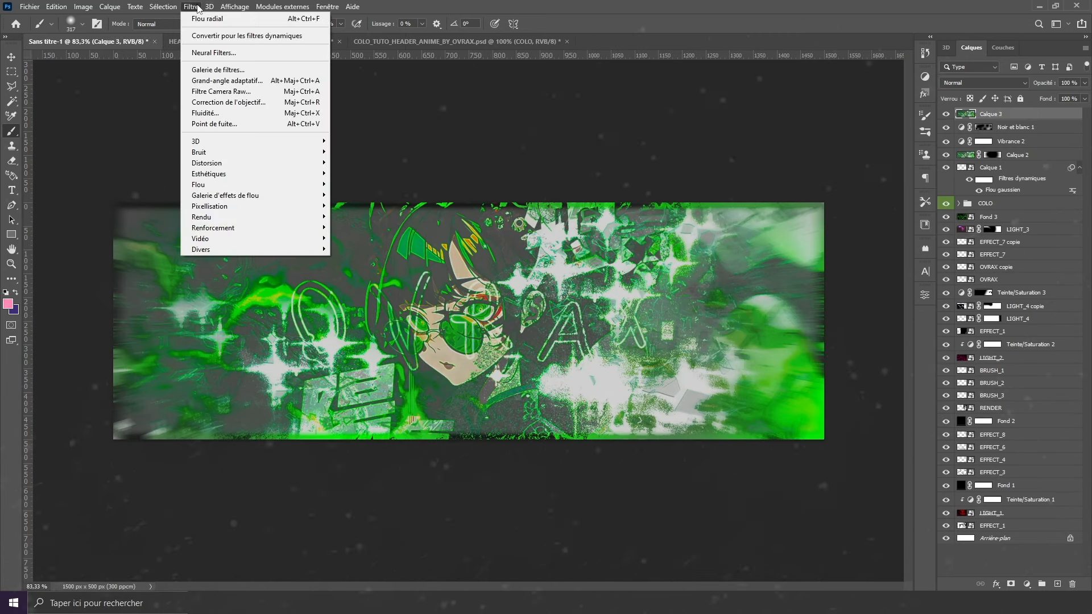
{"action": "left_click", "coordinate": [215, 93]}
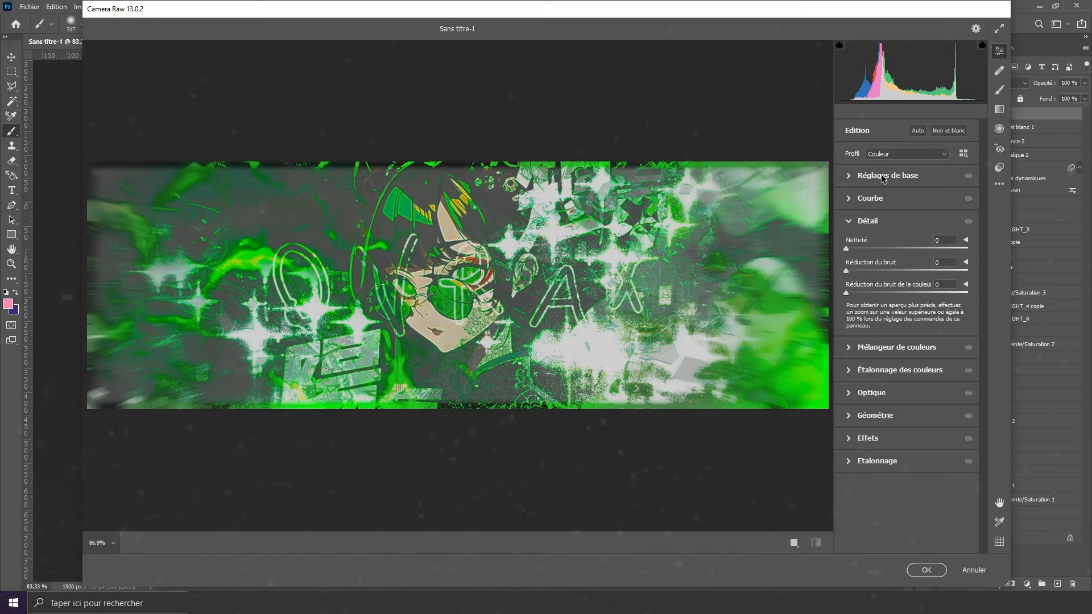
Set Température -2, Exposition -0.10, Contraste +5, Tons clairs -30, Tons foncés +25, Blancs +26, Noirs +10, Textures -18, Clarté +30, Correction du voile +16, Vibrance +7.
{"action": "left_click", "coordinate": [884, 177]}
{"action": "left_click_drag", "start_coordinate": [907, 220], "coordinate": [914, 445]}
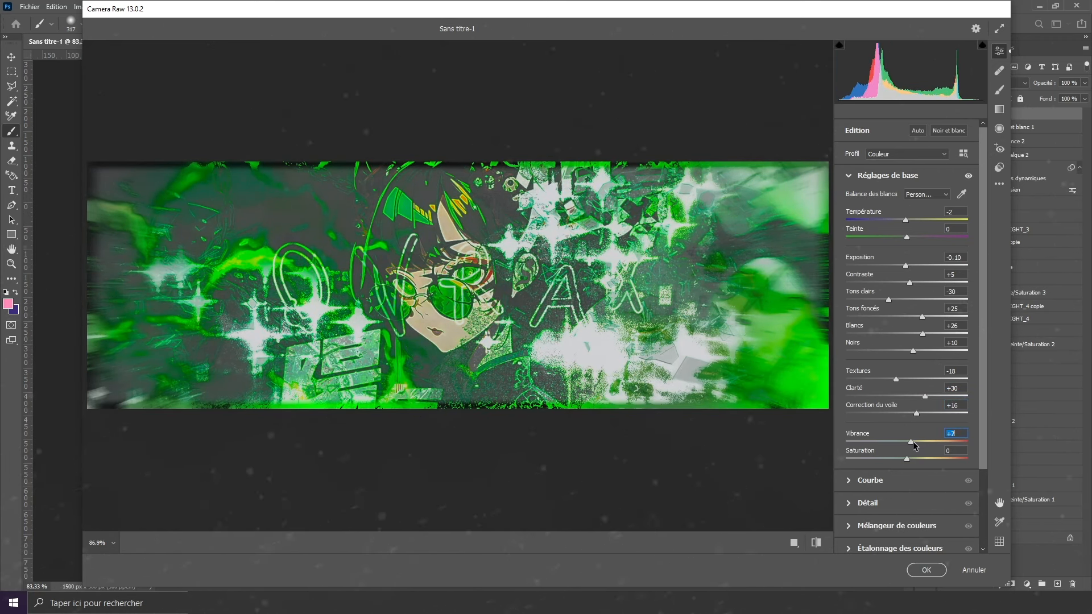
Set the Camera Raw Netteté to 39 and apply the filter to the stamped layer.
{"action": "left_click", "coordinate": [913, 506]}
{"action": "mouse_move", "coordinate": [880, 250]}
{"action": "left_mouse_down"}
{"action": "mouse_move", "coordinate": [895, 251]}
{"action": "mouse_move", "coordinate": [880, 251]}
{"action": "left_mouse_up"}
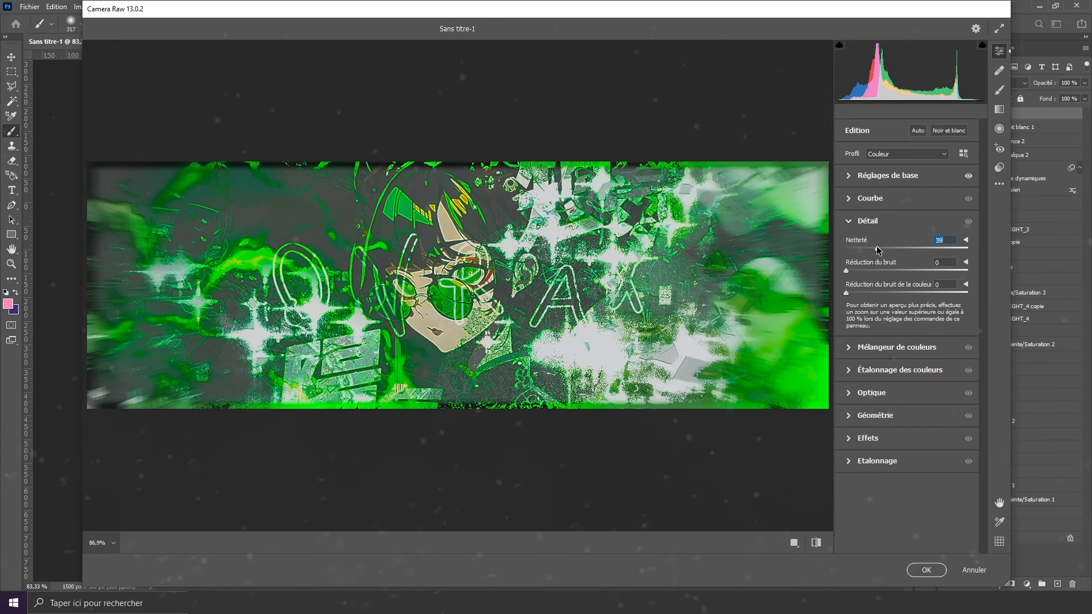
{"action": "left_click", "coordinate": [927, 571]}
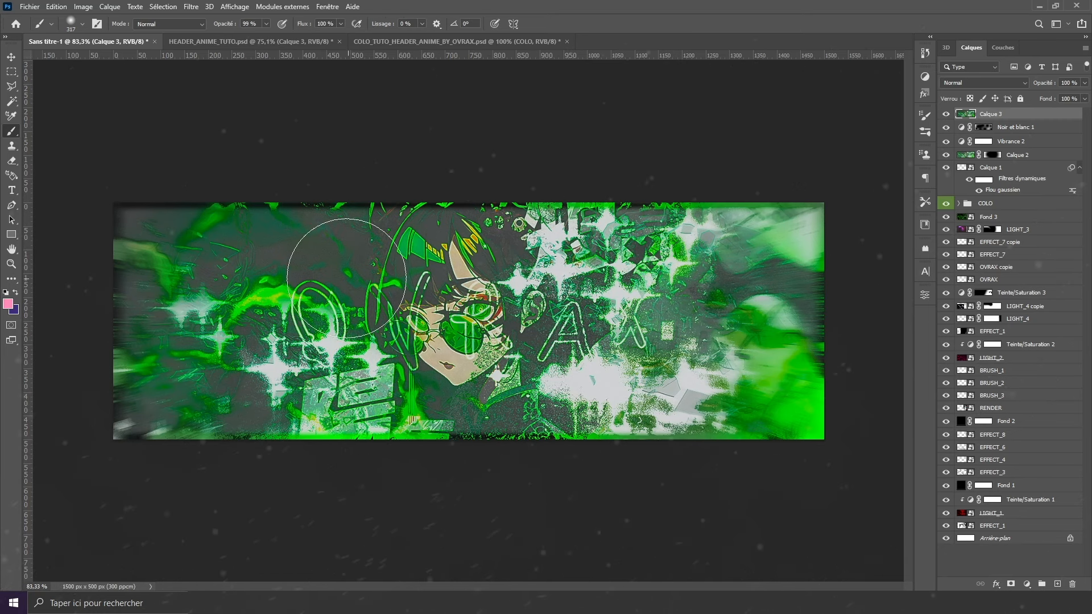
Examine the colours of the reference header in HEADER_ANIME_TUTO.psd and return to the working banner.
{"action": "left_click", "coordinate": [211, 41]}
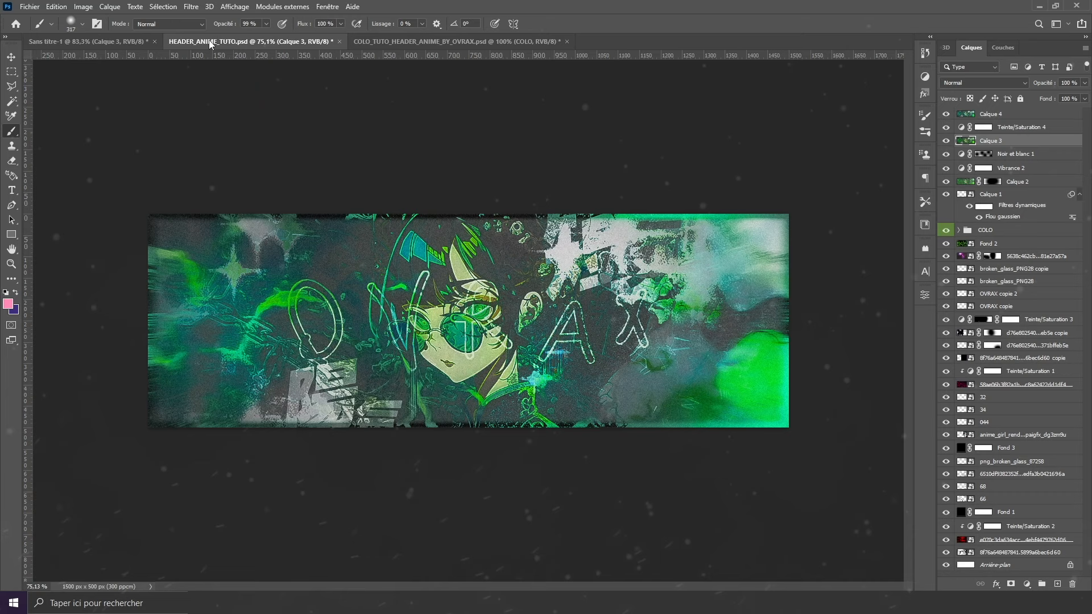
{"action": "scroll", "coordinate": [462, 329], "scroll_direction": "up", "scroll_amount": 4}
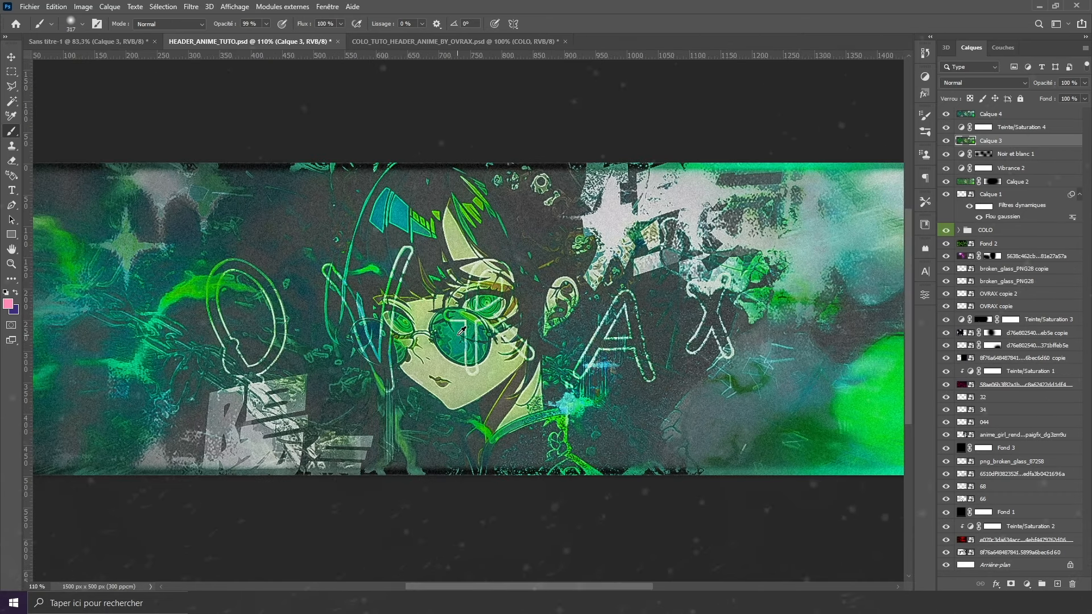
{"action": "scroll", "coordinate": [461, 330], "scroll_direction": "down", "scroll_amount": 3}
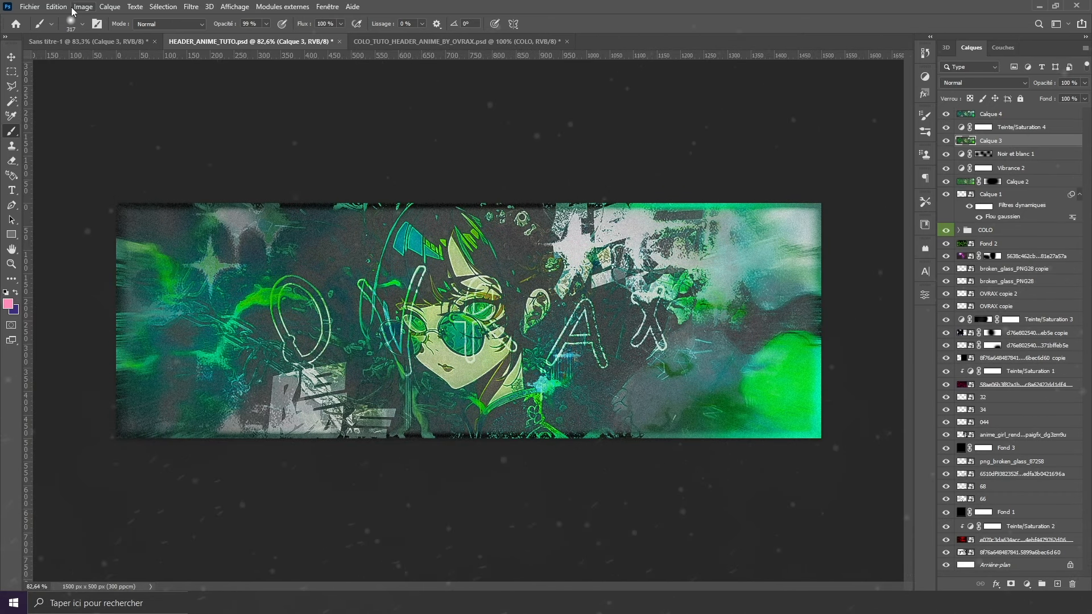
{"action": "left_click", "coordinate": [85, 42]}
Add a Teinte/Saturation adjustment layer on top and shift the hue slightly from green towards teal.
{"action": "left_click", "coordinate": [1026, 584]}
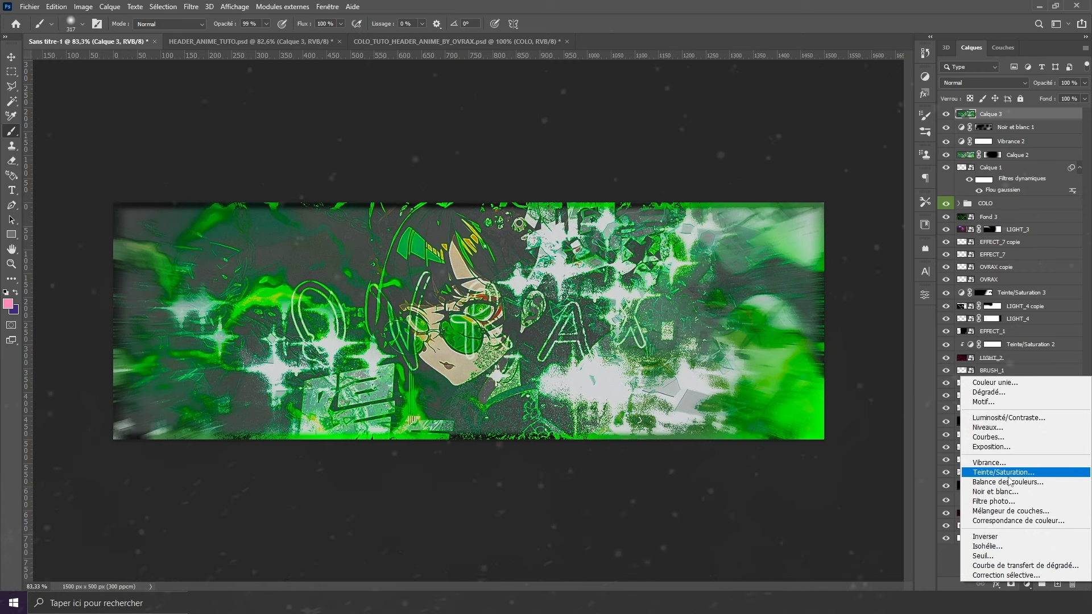
{"action": "left_click", "coordinate": [993, 473]}
{"action": "mouse_move", "coordinate": [823, 369]}
{"action": "left_mouse_down"}
{"action": "mouse_move", "coordinate": [750, 367]}
{"action": "mouse_move", "coordinate": [870, 372]}
{"action": "mouse_move", "coordinate": [842, 364]}
{"action": "left_mouse_up"}
{"action": "left_click", "coordinate": [893, 292]}
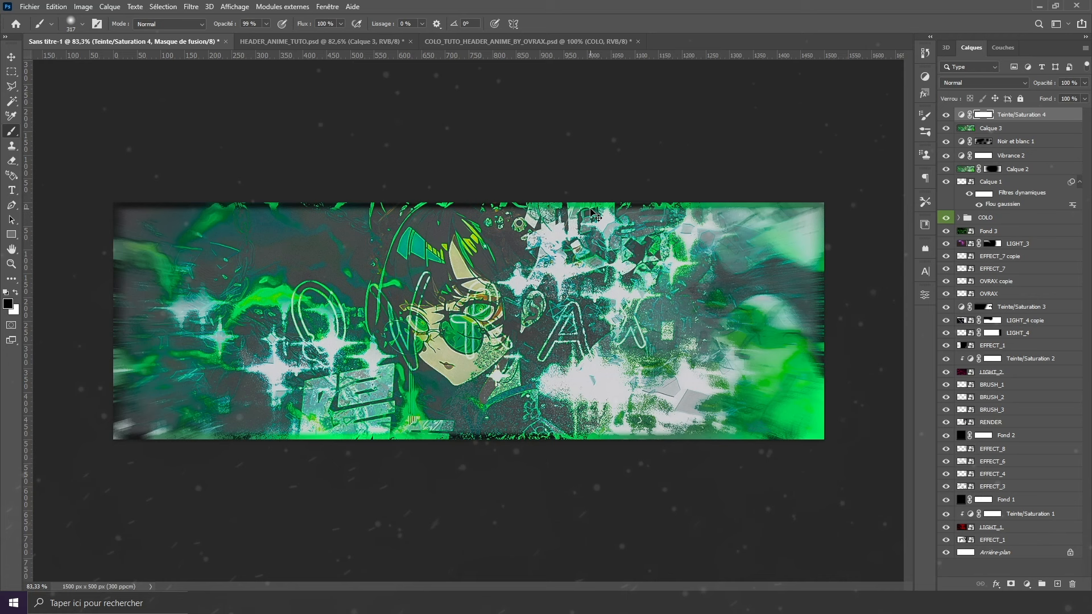
Stamp all visible layers into a new top layer and add 6,78 % noise with Uniforme distribution and Monochromatique enabled.
{"action": "key", "text": "ctrl+shift+alt+e"}
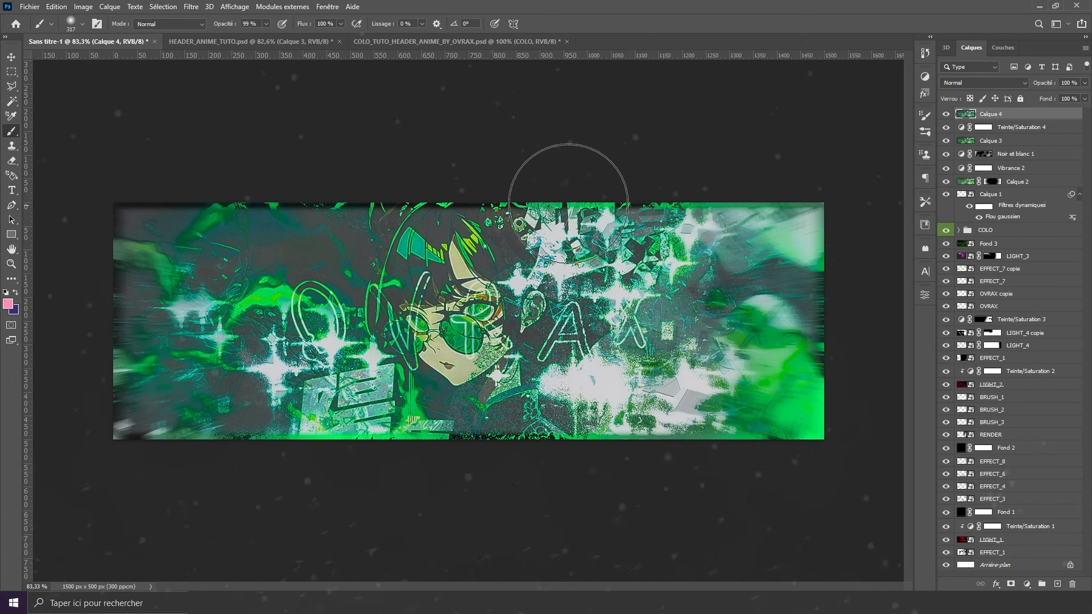
{"action": "left_click", "coordinate": [191, 6]}
{"action": "mouse_move", "coordinate": [242, 159]}
{"action": "left_click", "coordinate": [364, 149]}
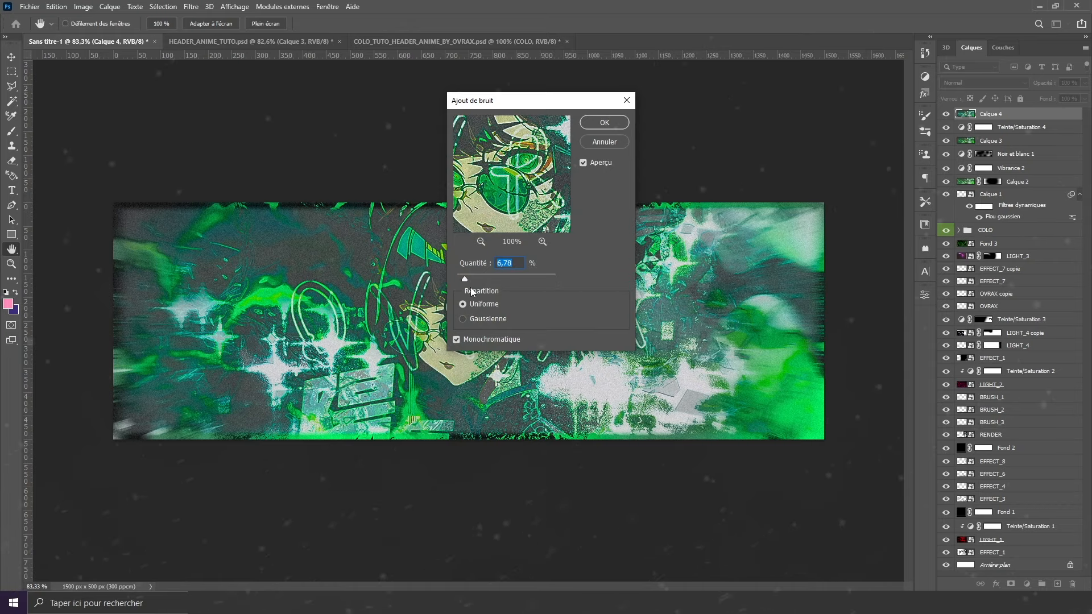
{"action": "left_click", "coordinate": [605, 123]}
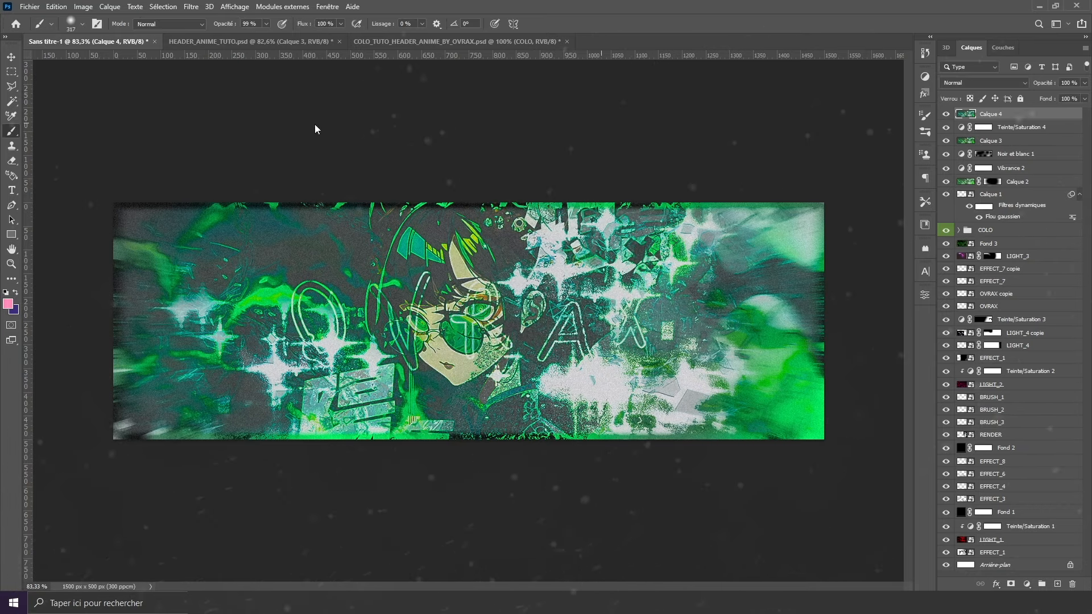
{"action": "key", "text": "v"}
{"action": "scroll", "coordinate": [410, 336], "scroll_direction": "up", "scroll_amount": 2}
{"action": "scroll", "coordinate": [411, 335], "scroll_direction": "down", "scroll_amount": 2}
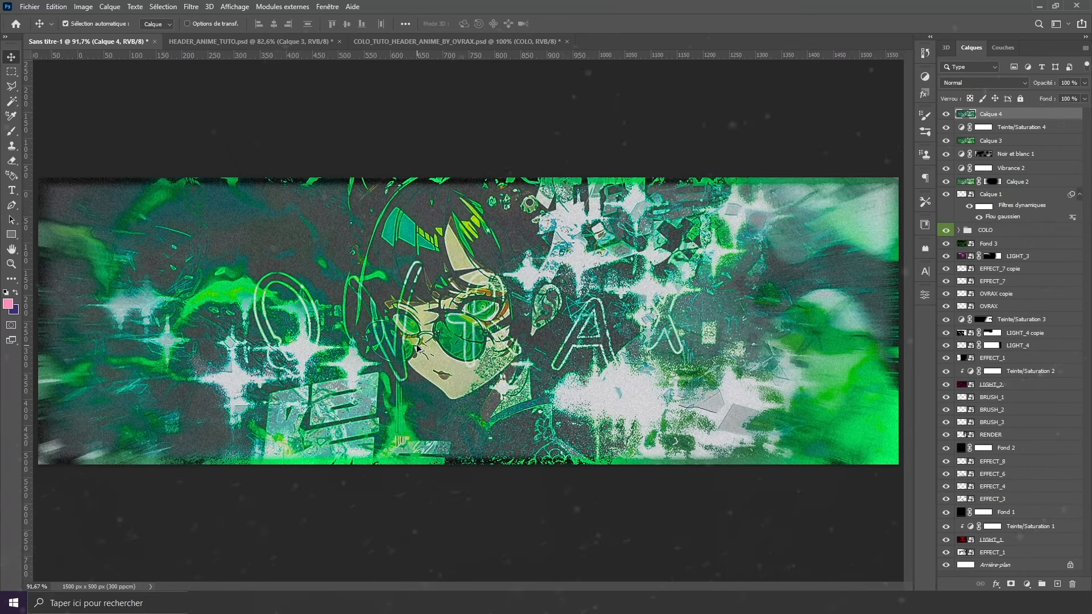
{"action": "scroll", "coordinate": [418, 348], "scroll_direction": "down", "scroll_amount": 1}
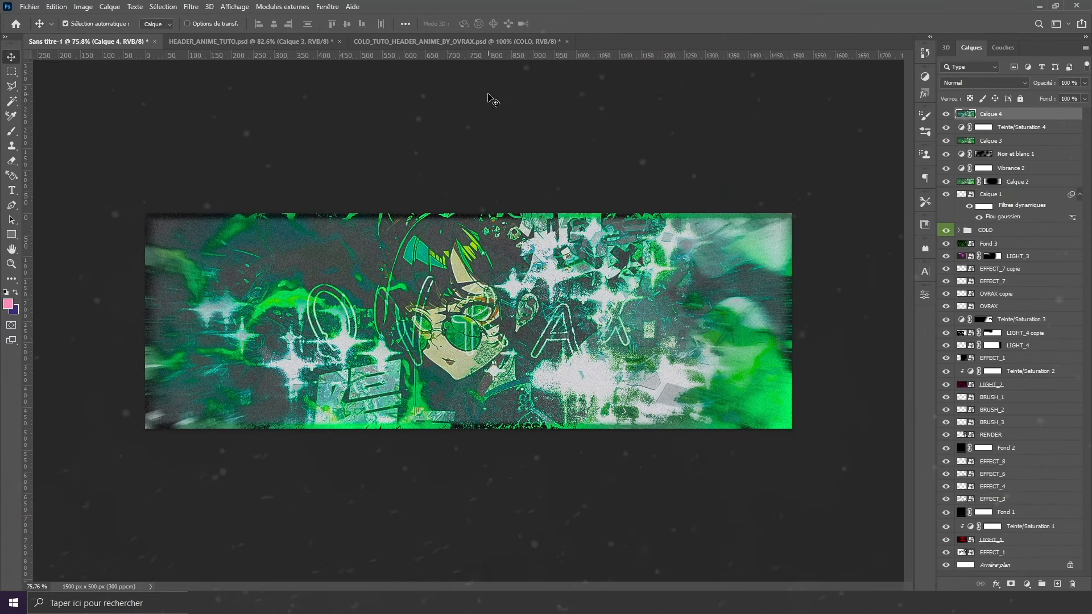